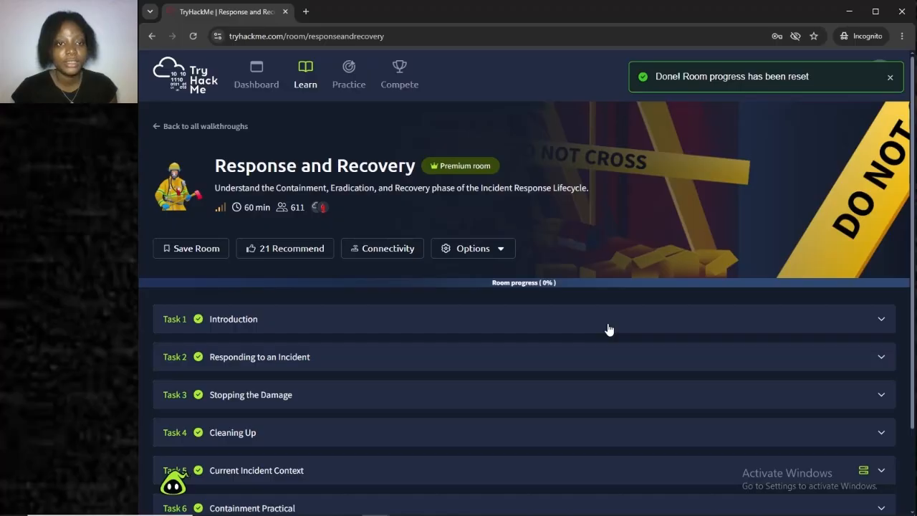
Open Task 1, Introduction, read through it and mark its "I am ready to start!" question as complete.
{"action": "left_click", "coordinate": [608, 328]}
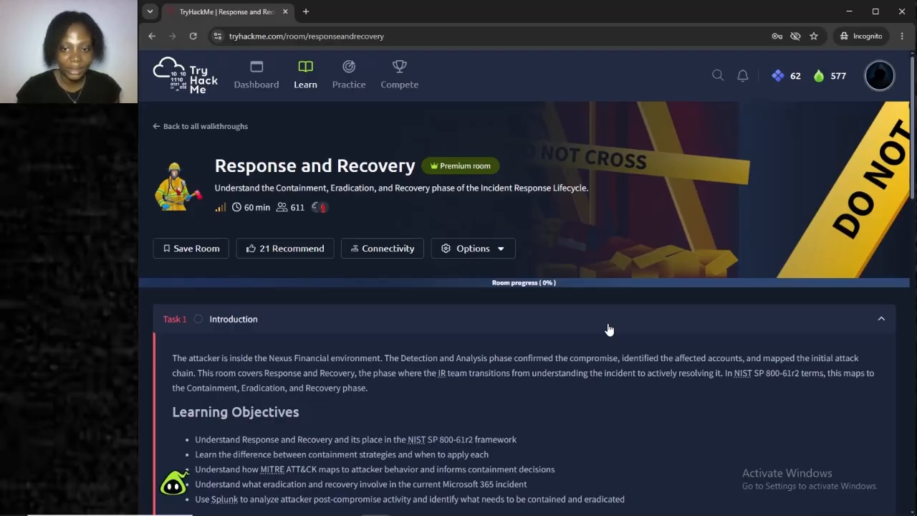
{"action": "scroll", "coordinate": [608, 330], "scroll_direction": "down", "scroll_amount": 1}
{"action": "scroll", "coordinate": [609, 329], "scroll_direction": "down", "scroll_amount": 1}
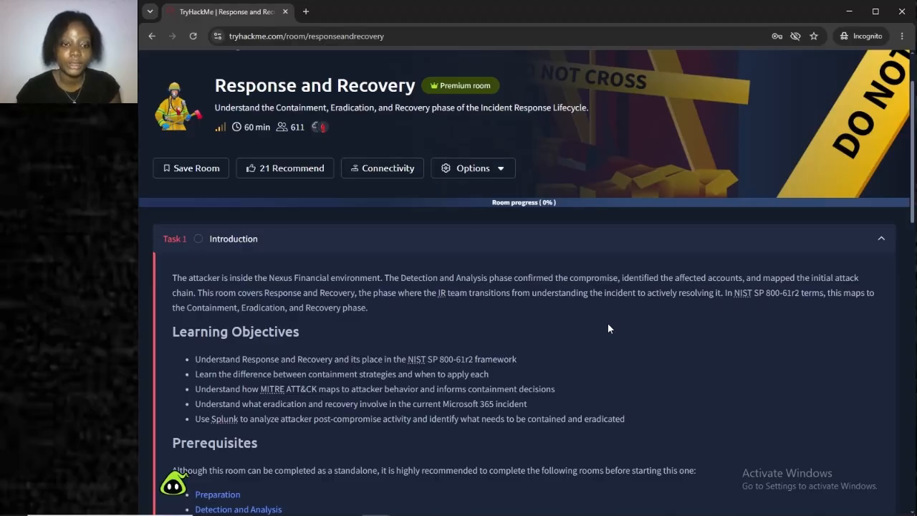
{"action": "scroll", "coordinate": [609, 328], "scroll_direction": "down", "scroll_amount": 3}
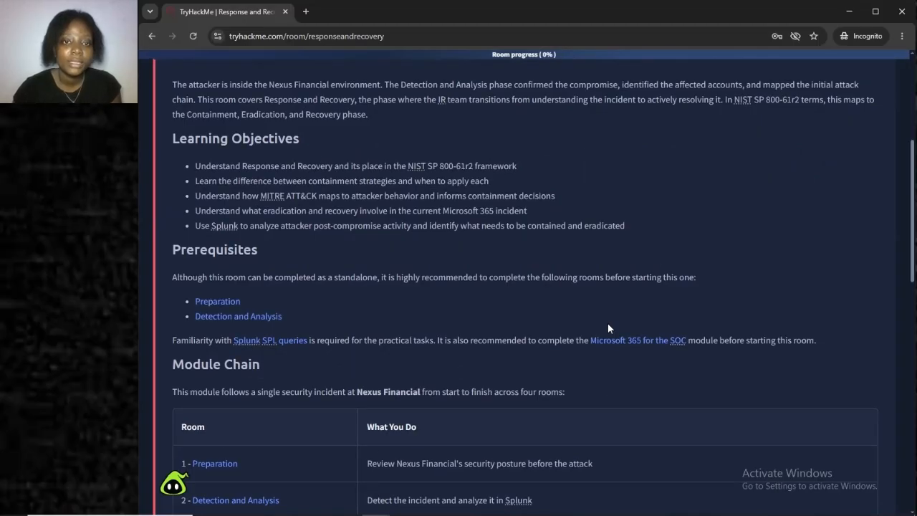
{"action": "scroll", "coordinate": [609, 328], "scroll_direction": "down", "scroll_amount": 2}
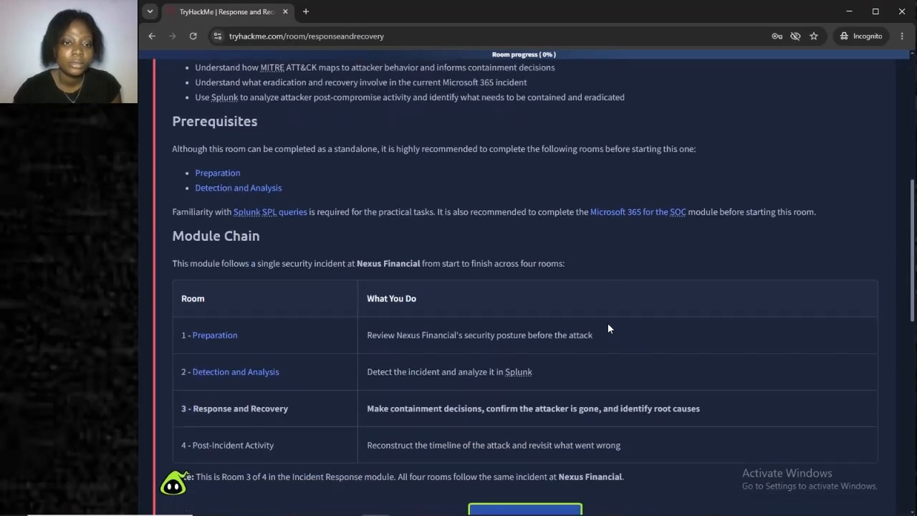
{"action": "scroll", "coordinate": [608, 328], "scroll_direction": "up", "scroll_amount": 3}
{"action": "scroll", "coordinate": [607, 329], "scroll_direction": "down", "scroll_amount": 8}
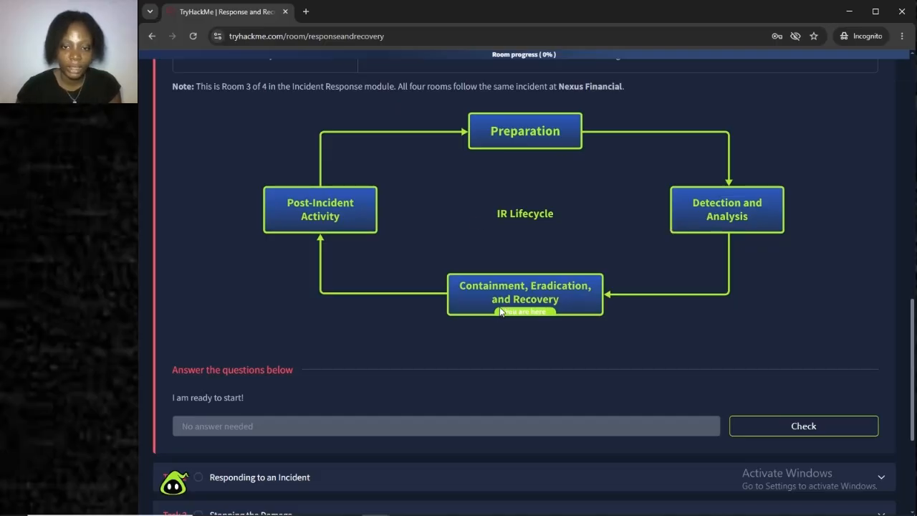
{"action": "scroll", "coordinate": [516, 306], "scroll_direction": "down", "scroll_amount": 1}
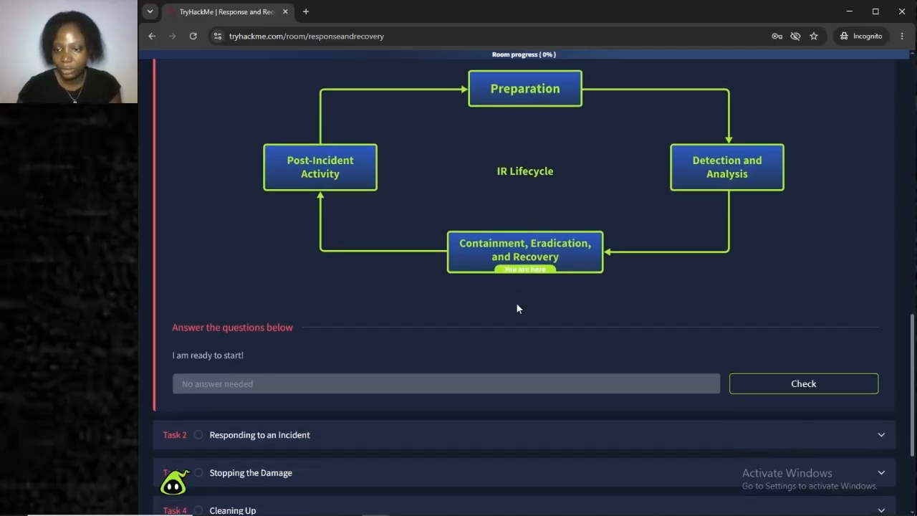
{"action": "left_click", "coordinate": [809, 341]}
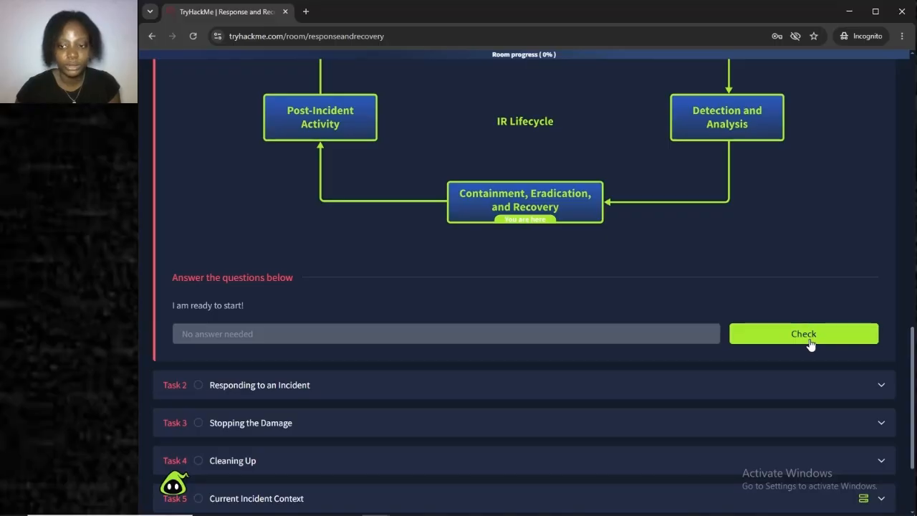
{"action": "left_click", "coordinate": [810, 343]}
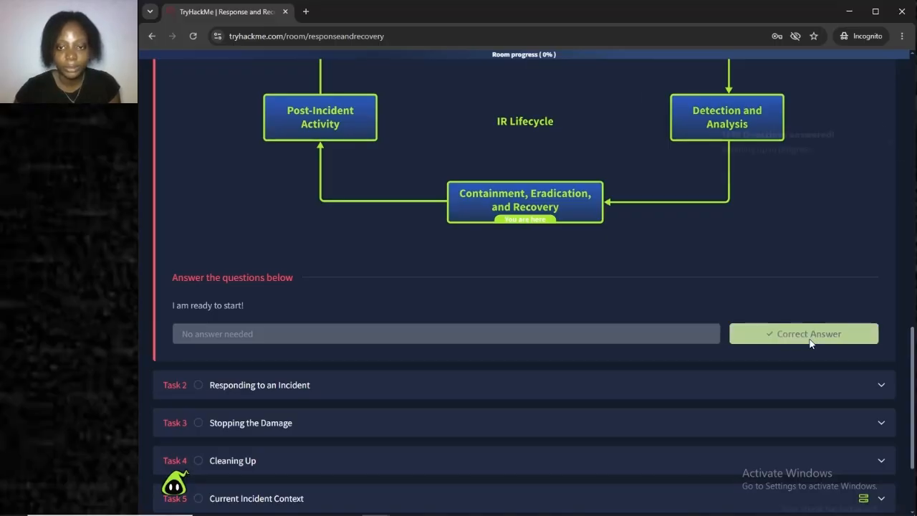
Open Task 2, Responding to an Incident, and submit "containment" as the first activity required before eradication.
{"action": "left_click", "coordinate": [733, 384]}
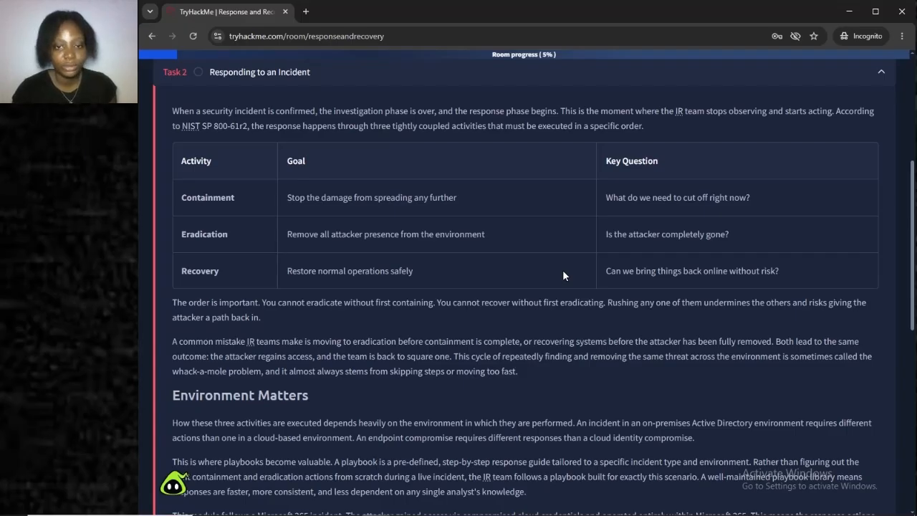
{"action": "scroll", "coordinate": [563, 269], "scroll_direction": "down", "scroll_amount": 1}
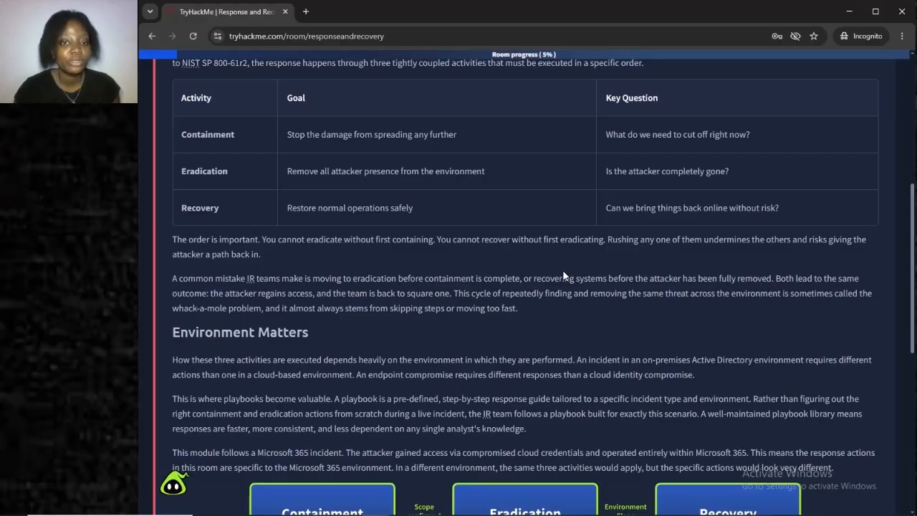
{"action": "scroll", "coordinate": [563, 273], "scroll_direction": "down", "scroll_amount": 5}
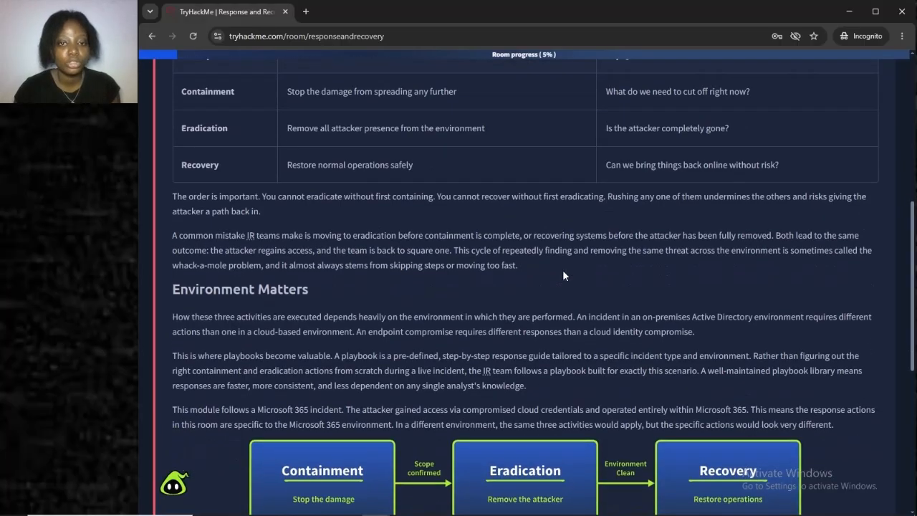
{"action": "scroll", "coordinate": [564, 276], "scroll_direction": "down", "scroll_amount": 1}
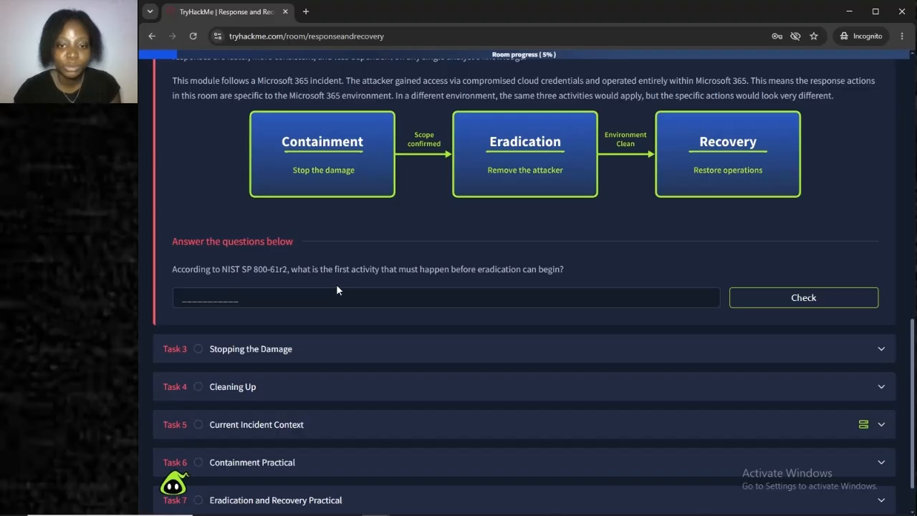
{"action": "left_click", "coordinate": [280, 305]}
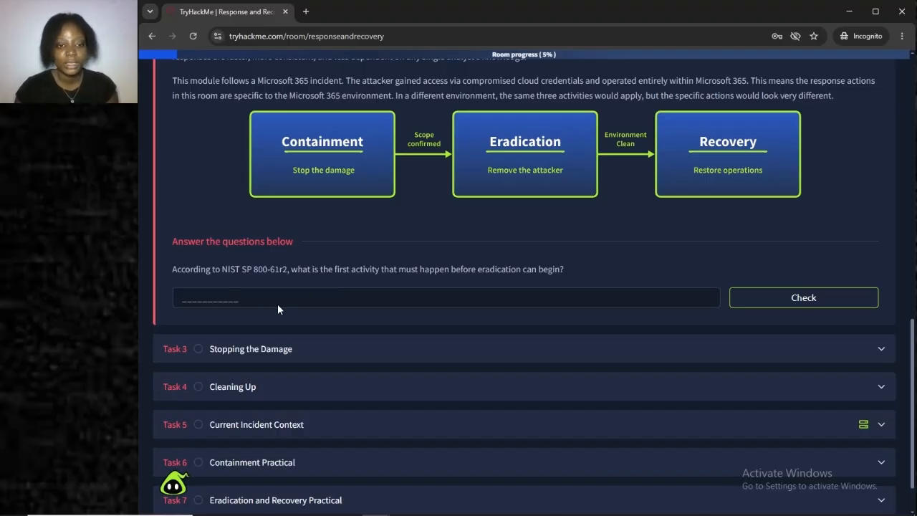
{"action": "left_click", "coordinate": [256, 299]}
{"action": "type", "text": "containment"}
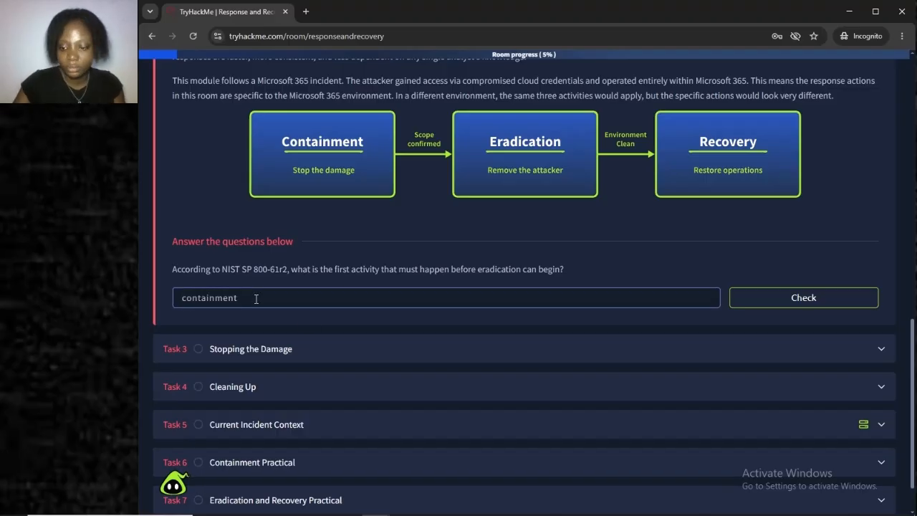
{"action": "key", "text": "Return"}
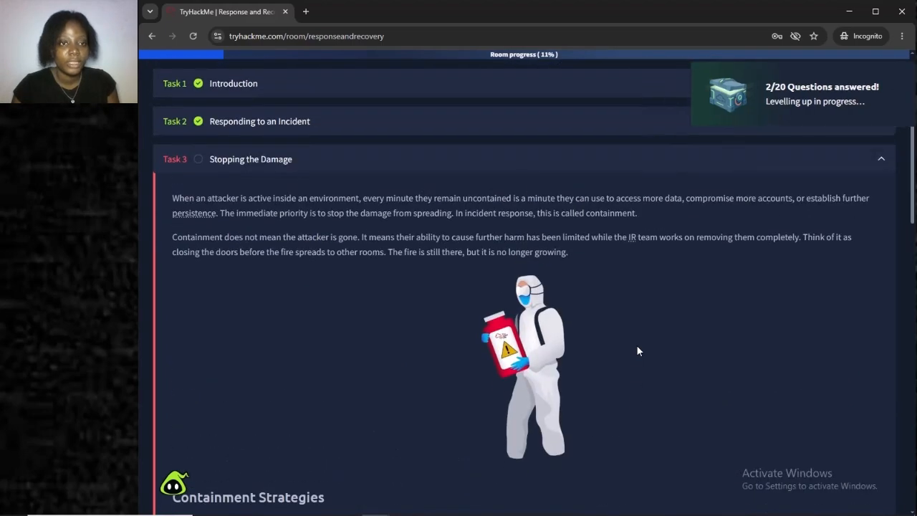
Read the containment strategies, Microsoft 365 and MITRE ATT&CK sections of Task 3, Stopping the Damage.
{"action": "scroll", "coordinate": [636, 350], "scroll_direction": "down", "scroll_amount": 4}
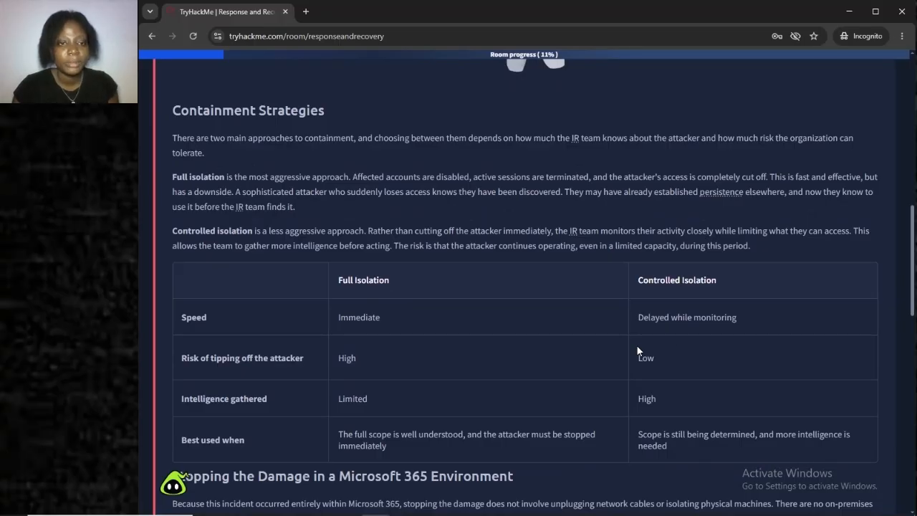
{"action": "scroll", "coordinate": [436, 244], "scroll_direction": "down", "scroll_amount": 1}
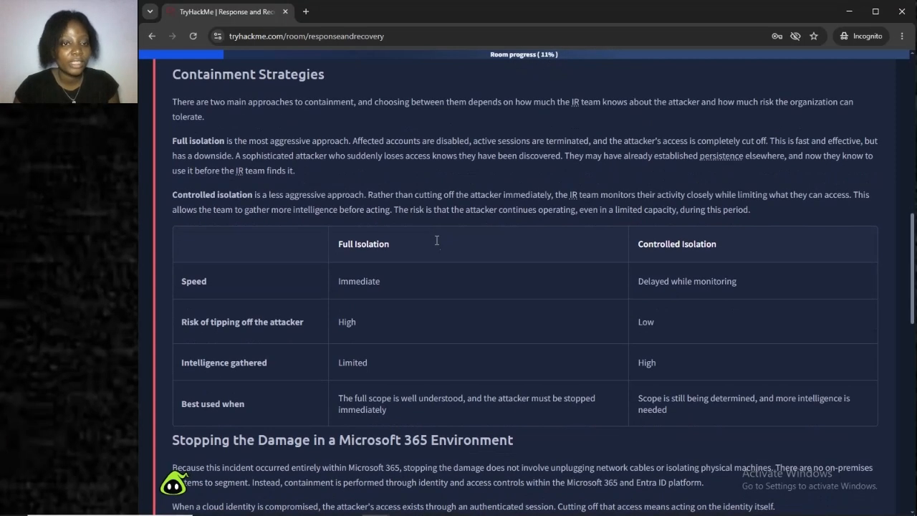
{"action": "scroll", "coordinate": [436, 244], "scroll_direction": "down", "scroll_amount": 3}
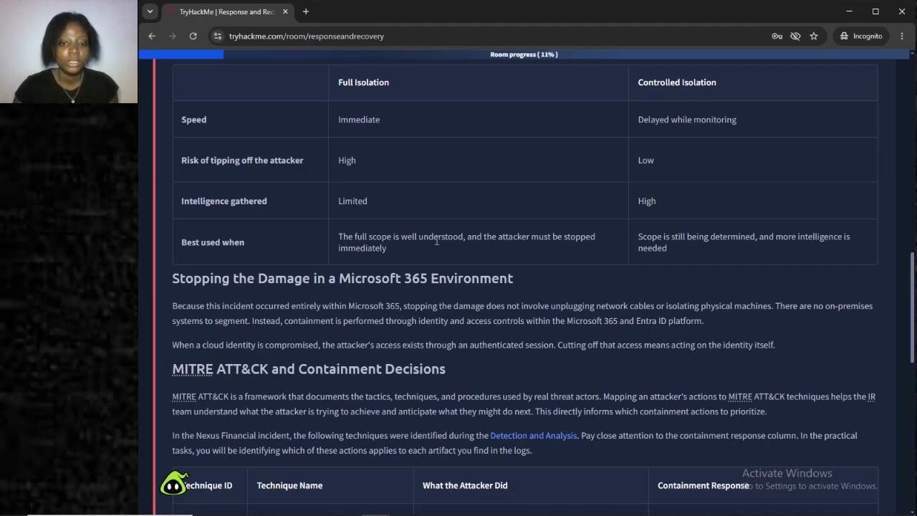
{"action": "scroll", "coordinate": [436, 241], "scroll_direction": "up", "scroll_amount": 1}
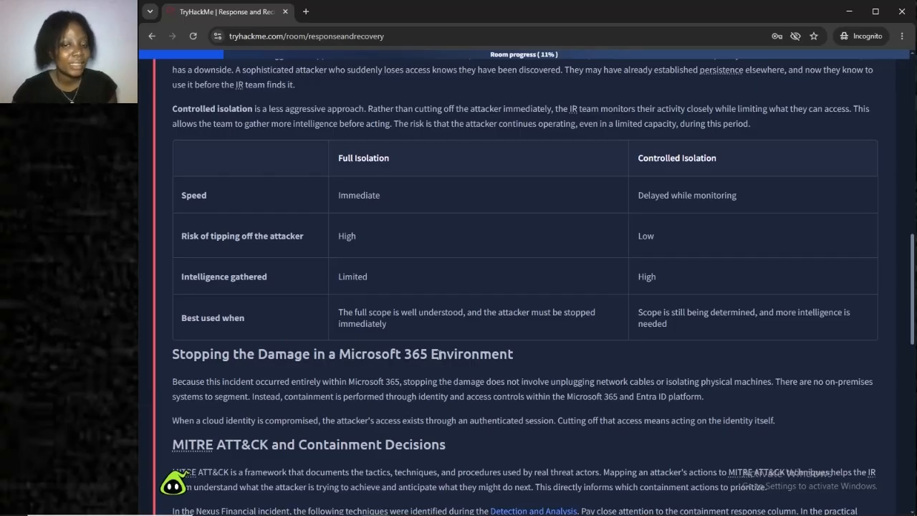
{"action": "scroll", "coordinate": [436, 362], "scroll_direction": "down", "scroll_amount": 5}
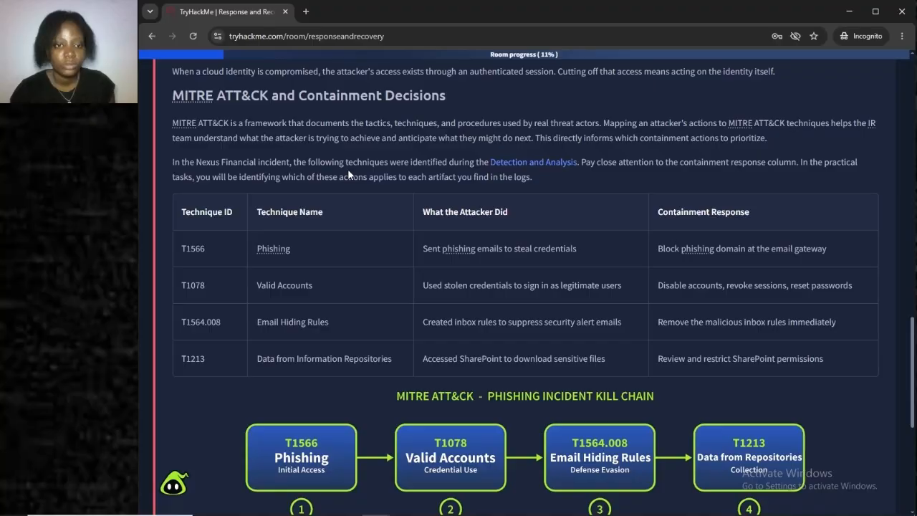
{"action": "scroll", "coordinate": [348, 172], "scroll_direction": "down", "scroll_amount": 1}
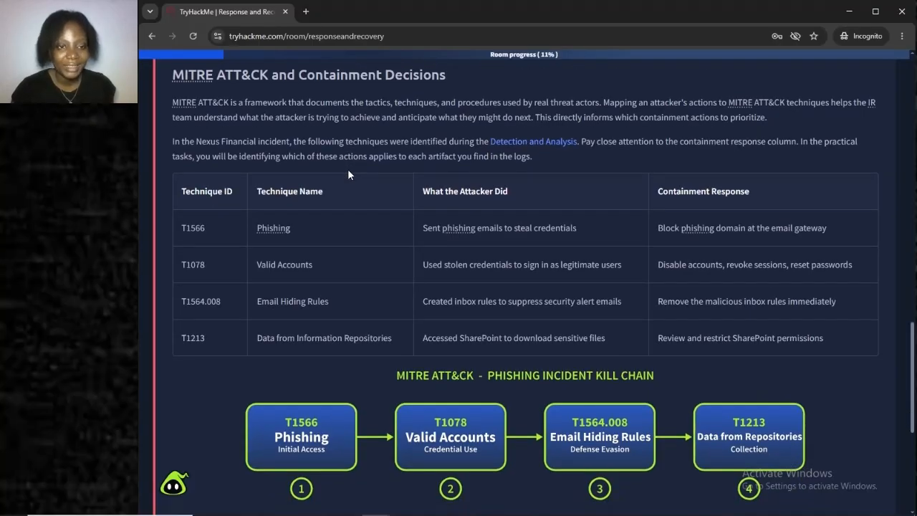
{"action": "scroll", "coordinate": [348, 174], "scroll_direction": "down", "scroll_amount": 1}
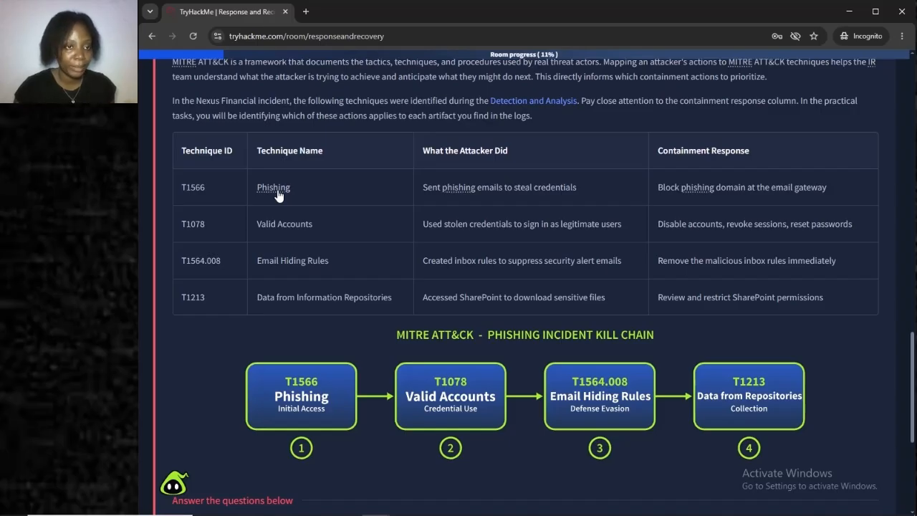
{"action": "scroll", "coordinate": [279, 195], "scroll_direction": "down", "scroll_amount": 4}
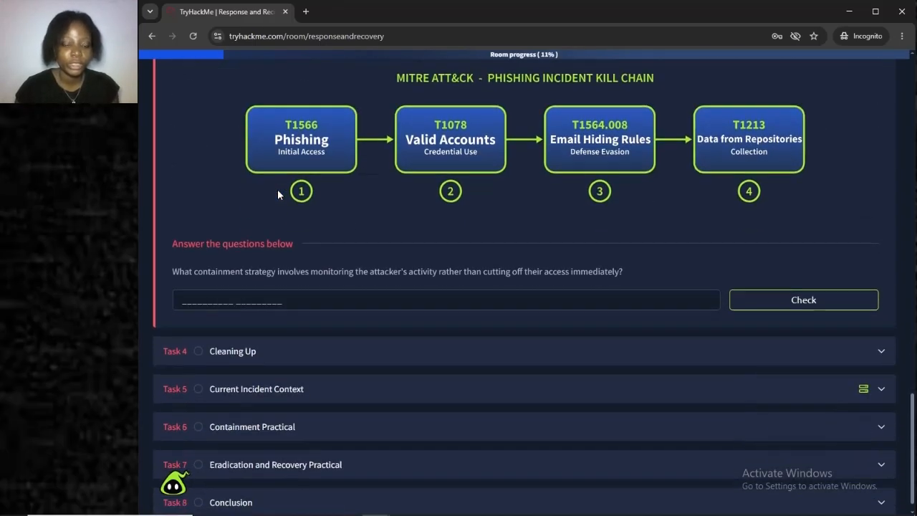
Submit "controlled isolation" as the Task 3 answer for the strategy that monitors the attacker's activity.
{"action": "left_click", "coordinate": [253, 301]}
{"action": "type", "text": "controlled isolation"}
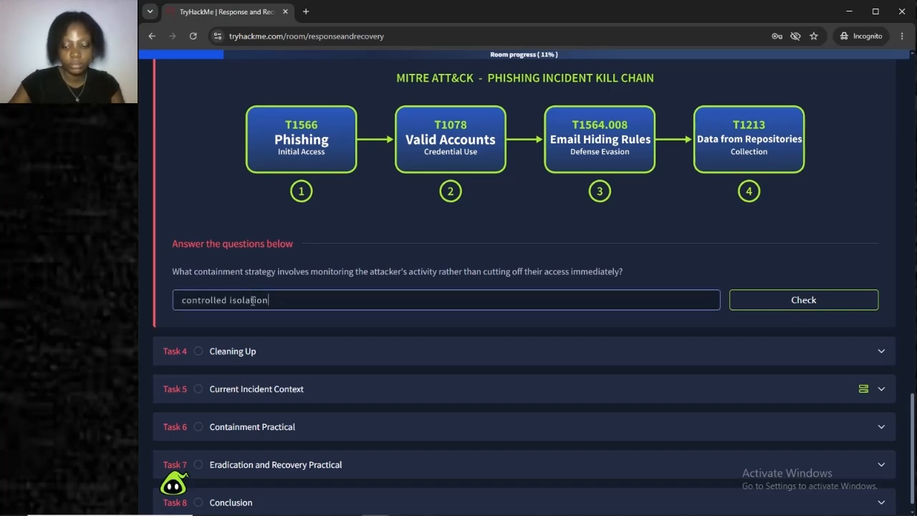
{"action": "key", "text": "Return"}
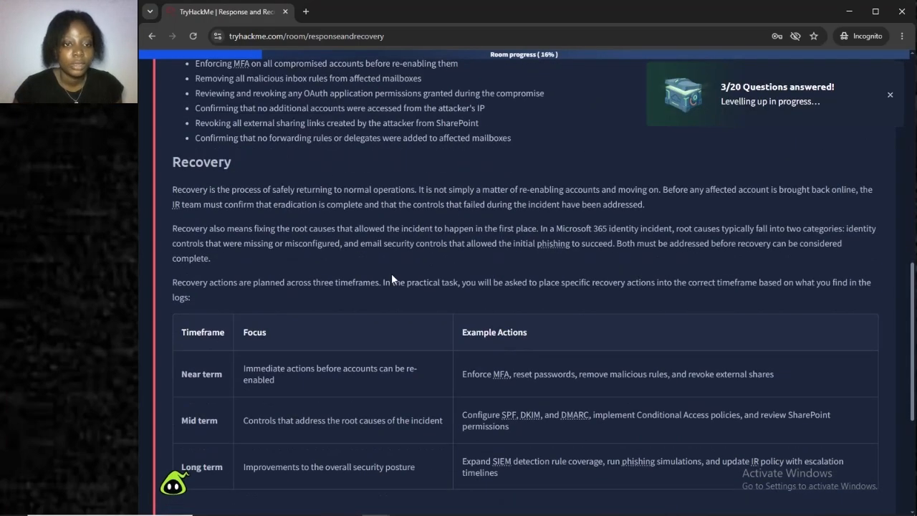
Read the Eradication and Recovery sections of Task 4, Cleaning Up, including the recovery timeframe table.
{"action": "scroll", "coordinate": [391, 273], "scroll_direction": "up", "scroll_amount": 3}
{"action": "scroll", "coordinate": [392, 275], "scroll_direction": "up", "scroll_amount": 2}
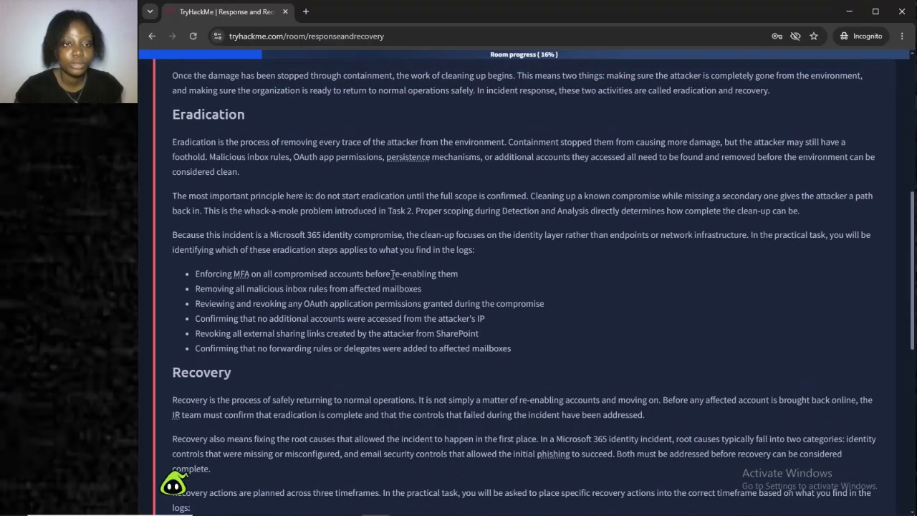
{"action": "scroll", "coordinate": [393, 274], "scroll_direction": "down", "scroll_amount": 1}
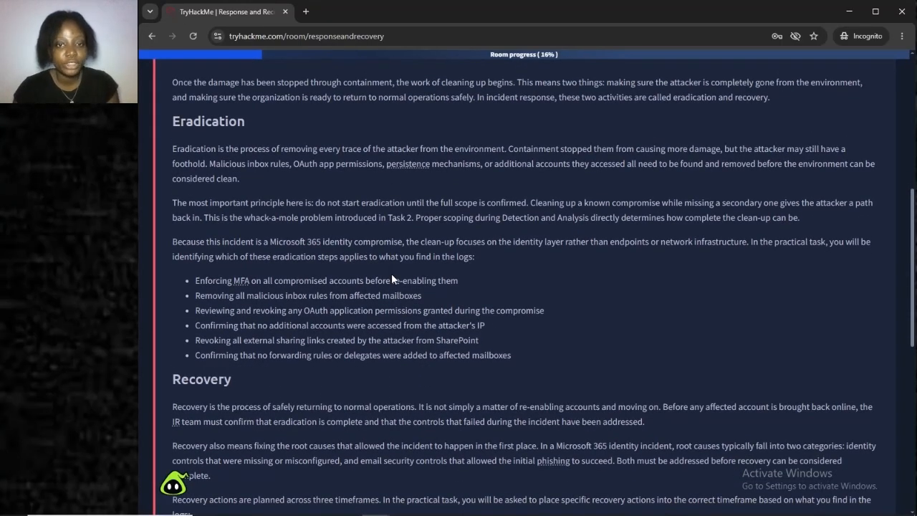
{"action": "scroll", "coordinate": [391, 273], "scroll_direction": "down", "scroll_amount": 3}
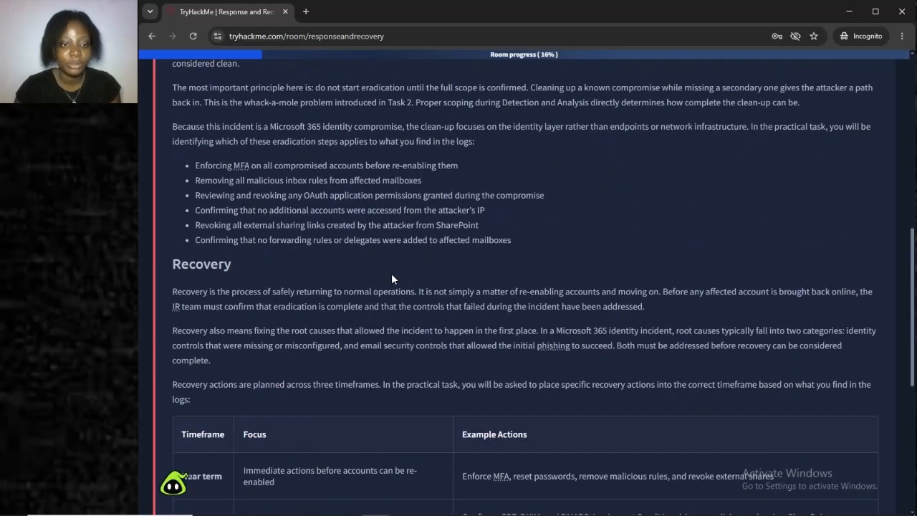
{"action": "scroll", "coordinate": [391, 273], "scroll_direction": "down", "scroll_amount": 1}
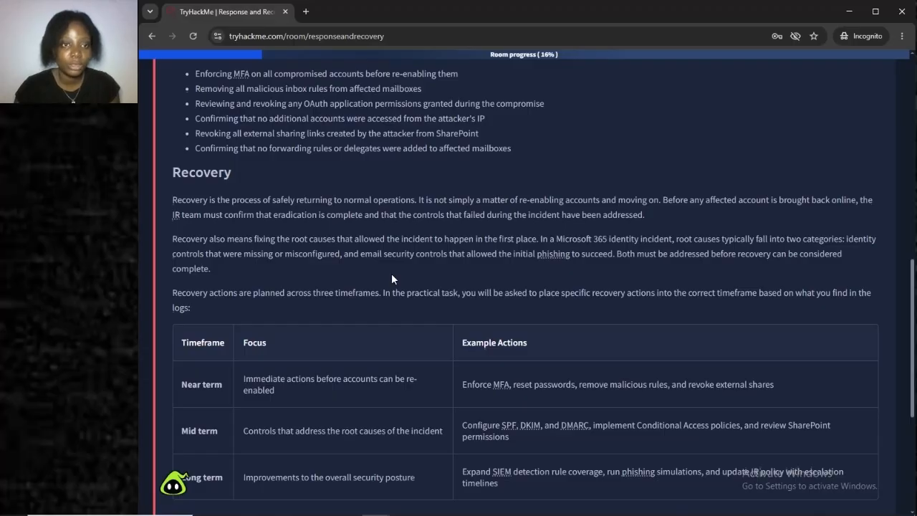
{"action": "scroll", "coordinate": [392, 273], "scroll_direction": "up", "scroll_amount": 2}
{"action": "scroll", "coordinate": [391, 279], "scroll_direction": "down", "scroll_amount": 5}
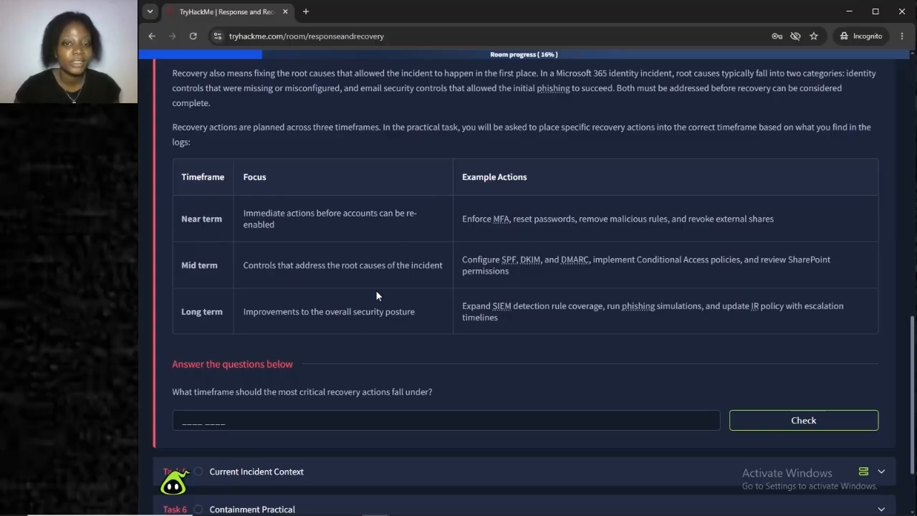
{"action": "scroll", "coordinate": [376, 291], "scroll_direction": "down", "scroll_amount": 1}
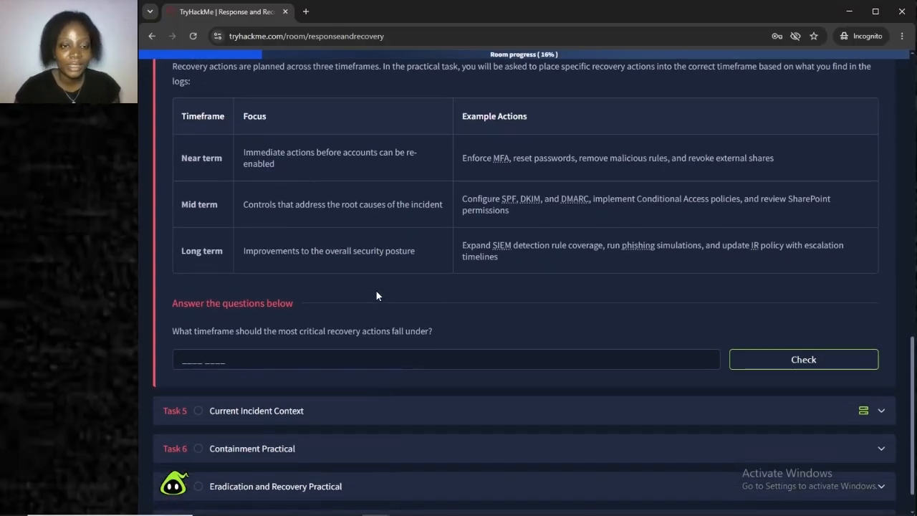
{"action": "scroll", "coordinate": [377, 295], "scroll_direction": "down", "scroll_amount": 1}
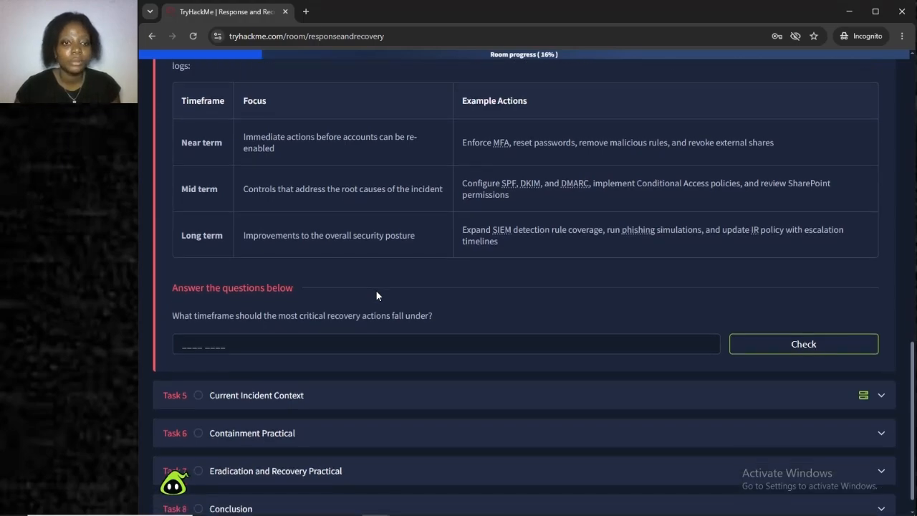
{"action": "scroll", "coordinate": [376, 296], "scroll_direction": "down", "scroll_amount": 1}
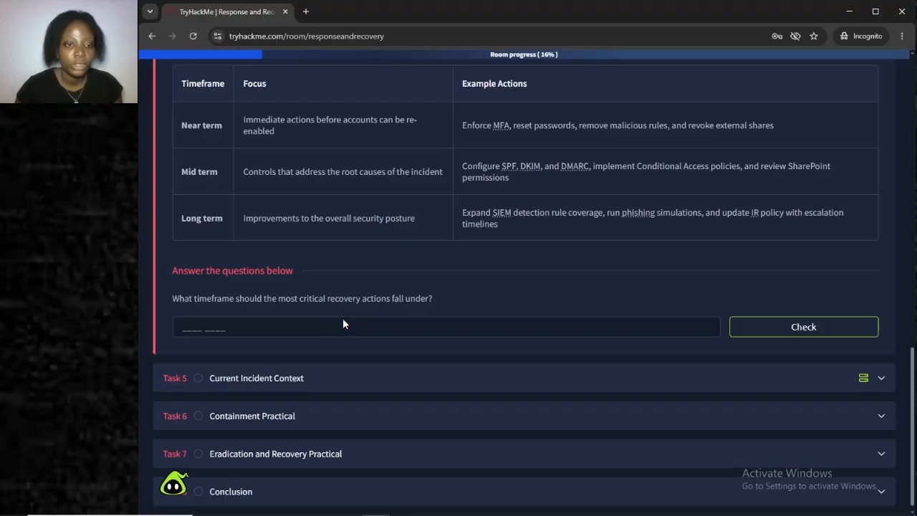
Submit "Near term" as the Task 4 answer for the timeframe of the most critical recovery actions.
{"action": "left_click", "coordinate": [280, 329]}
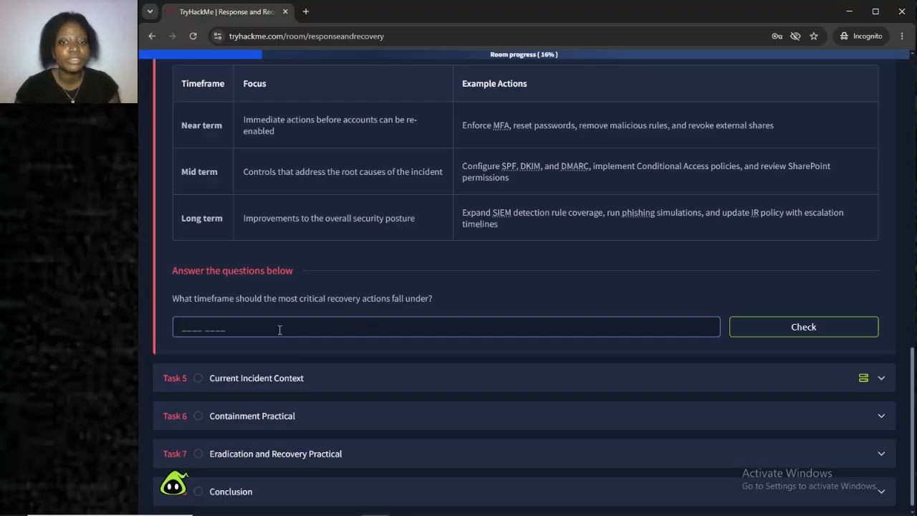
{"action": "type", "text": "Near term"}
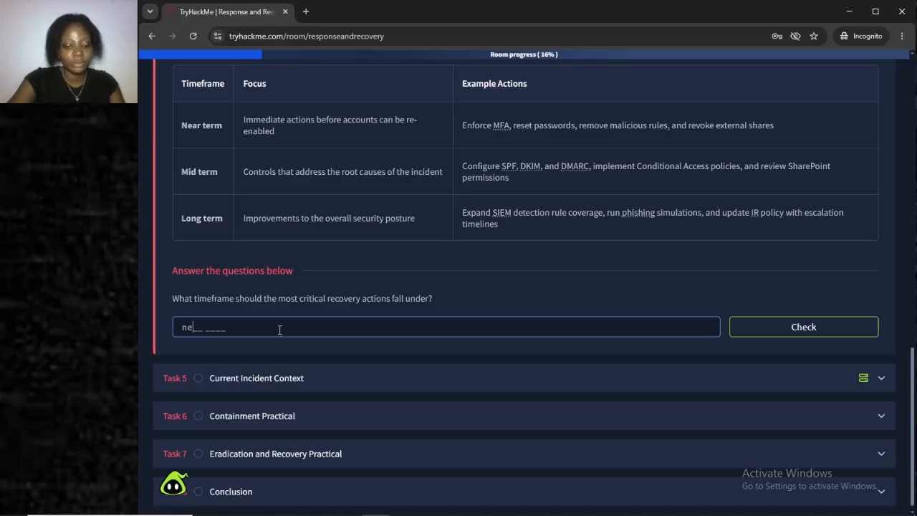
{"action": "key", "text": "Return"}
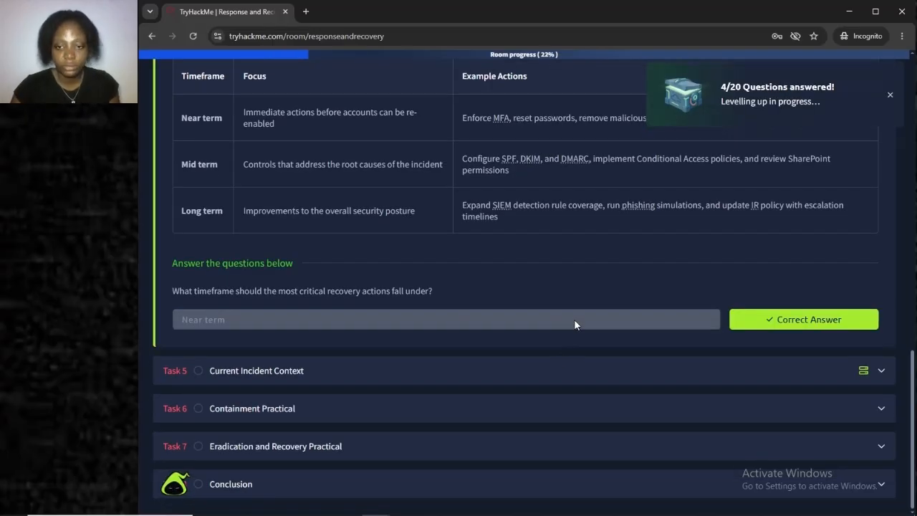
Open Task 5, Current Incident Context, and read its alert details, IOC tracker, log sources and lab access notes.
{"action": "left_click", "coordinate": [556, 369]}
{"action": "scroll", "coordinate": [554, 371], "scroll_direction": "up", "scroll_amount": 10}
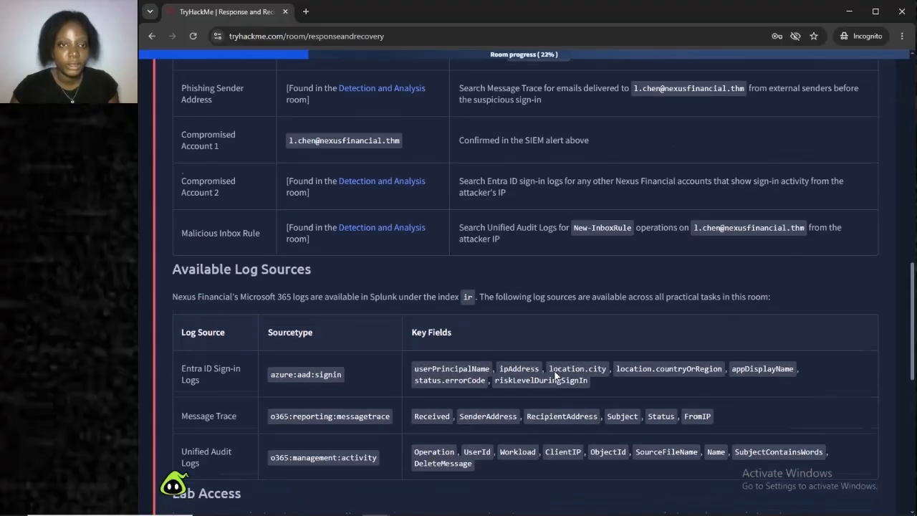
{"action": "scroll", "coordinate": [555, 371], "scroll_direction": "up", "scroll_amount": 2}
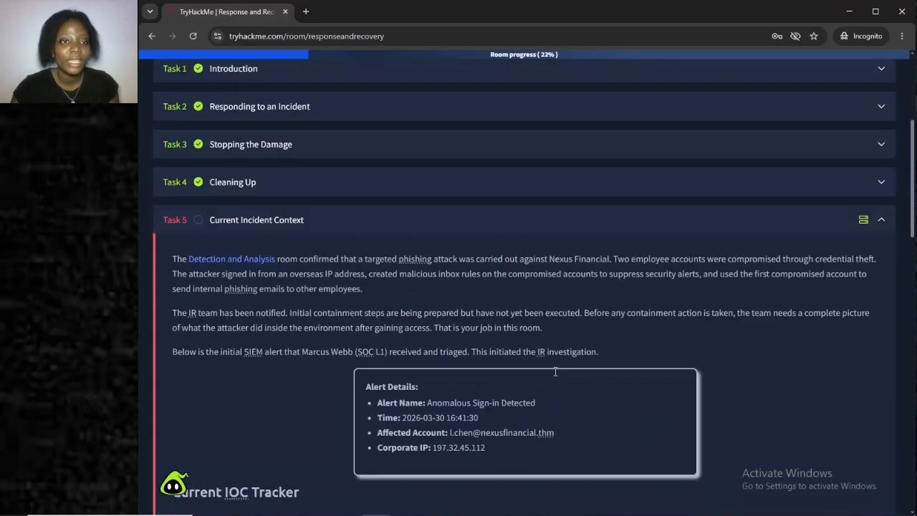
{"action": "scroll", "coordinate": [555, 371], "scroll_direction": "down", "scroll_amount": 3}
{"action": "scroll", "coordinate": [555, 371], "scroll_direction": "down", "scroll_amount": 11}
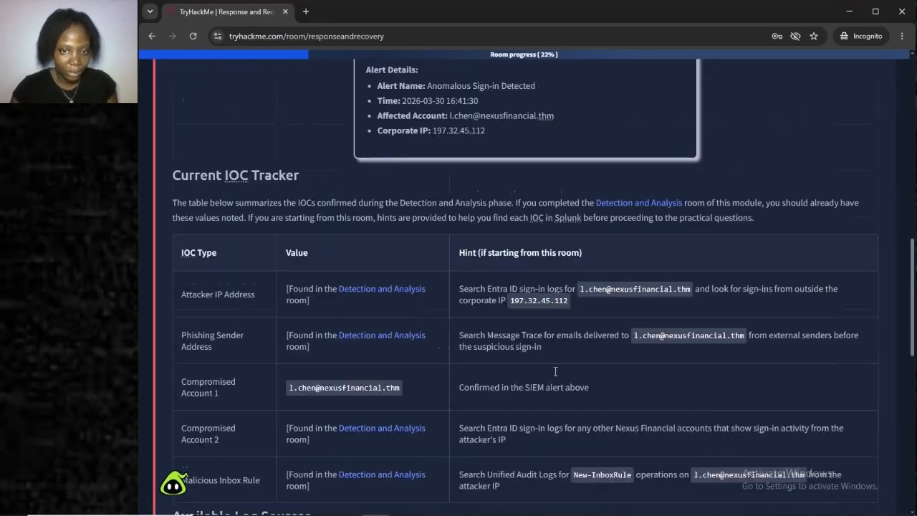
{"action": "scroll", "coordinate": [554, 372], "scroll_direction": "down", "scroll_amount": 1}
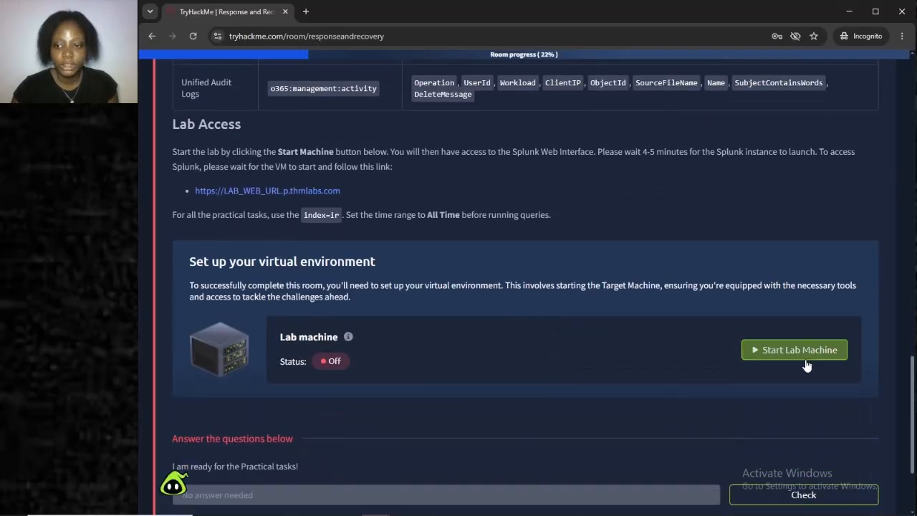
Start the Task 5 lab machine and open its Splunk web interface through the lab link.
{"action": "left_click", "coordinate": [804, 349]}
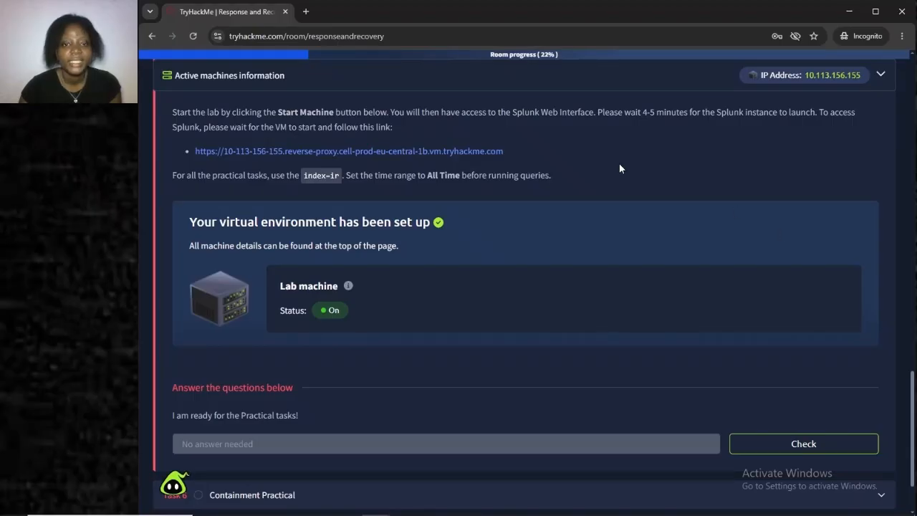
{"action": "left_click", "coordinate": [408, 153]}
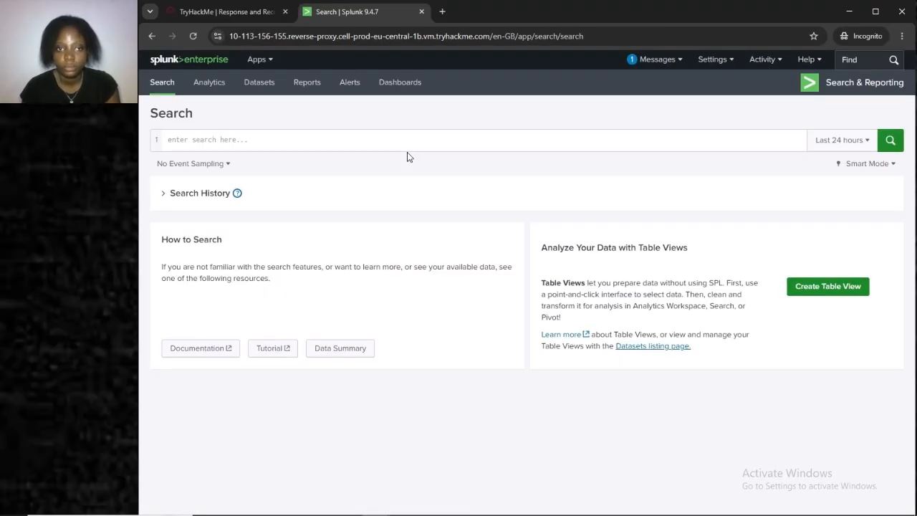
Check the Lab Access notes for the required index, and run the Splunk search index=ir over All time.
{"action": "left_click", "coordinate": [254, 13]}
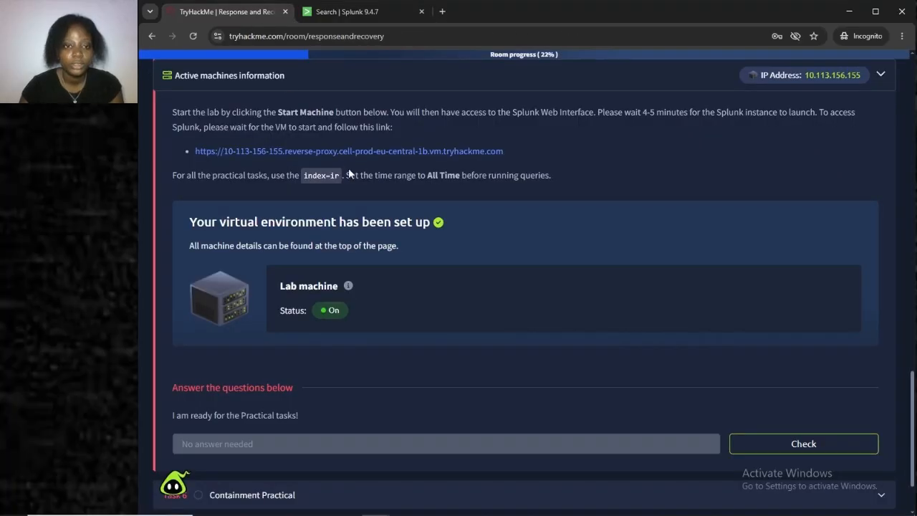
{"action": "scroll", "coordinate": [392, 215], "scroll_direction": "up", "scroll_amount": 1}
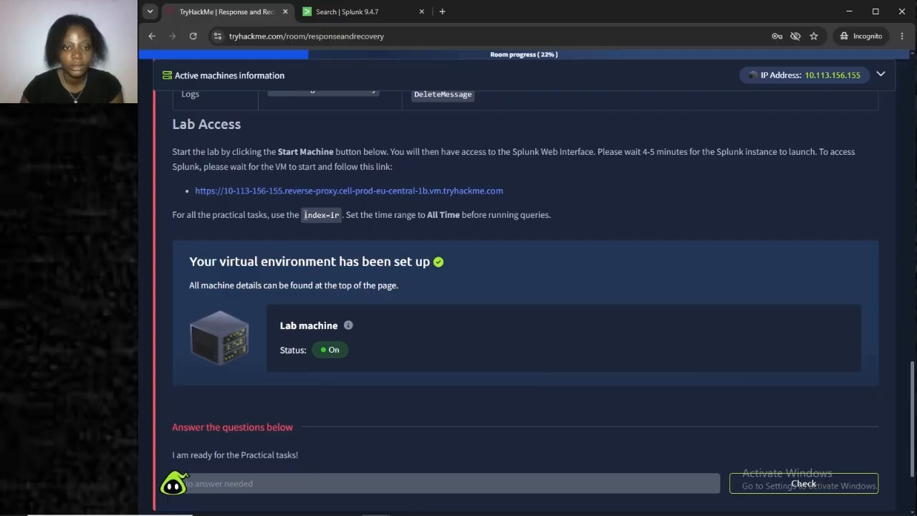
{"action": "left_click_drag", "start_coordinate": [304, 215], "coordinate": [341, 219]}
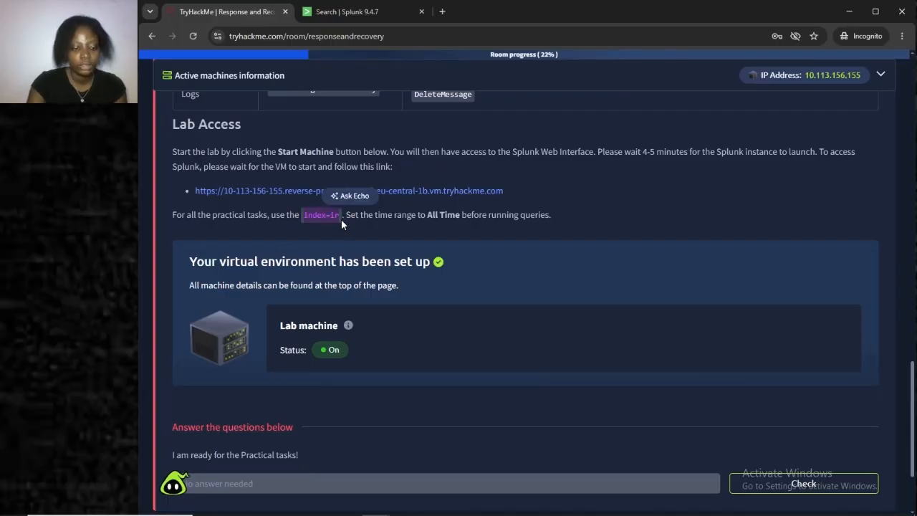
{"action": "left_click", "coordinate": [400, 224]}
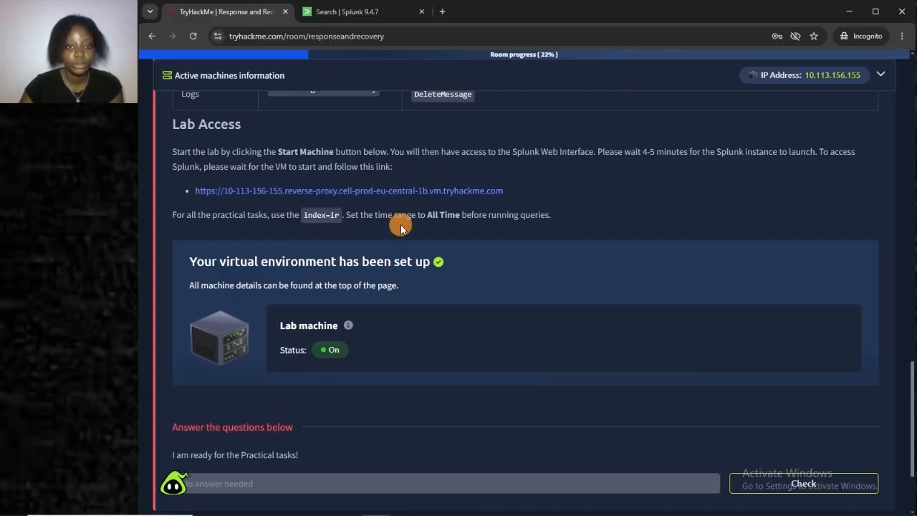
{"action": "left_click", "coordinate": [353, 10]}
{"action": "left_click", "coordinate": [295, 142]}
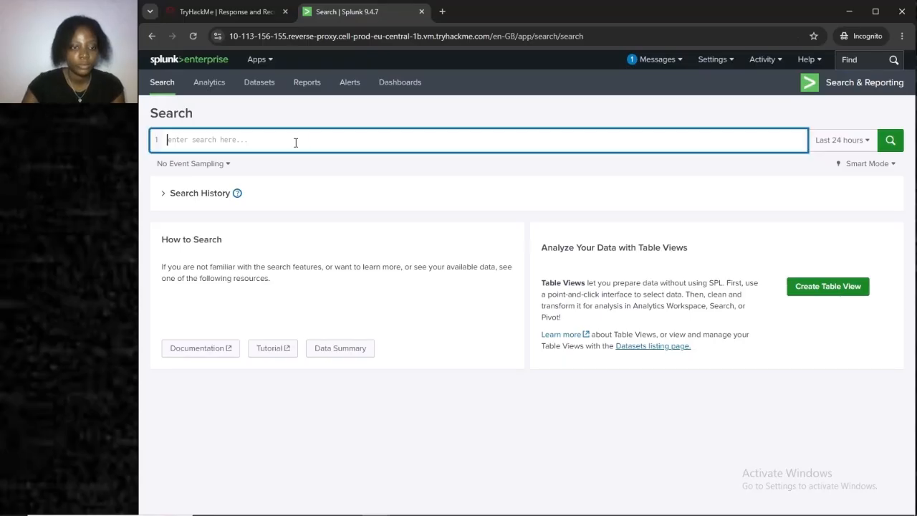
{"action": "type", "text": "index=ir"}
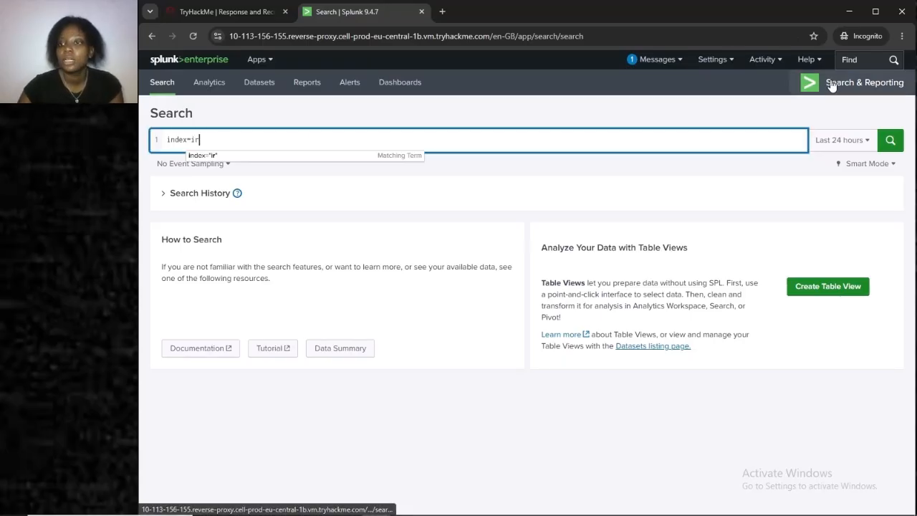
{"action": "left_click", "coordinate": [870, 143]}
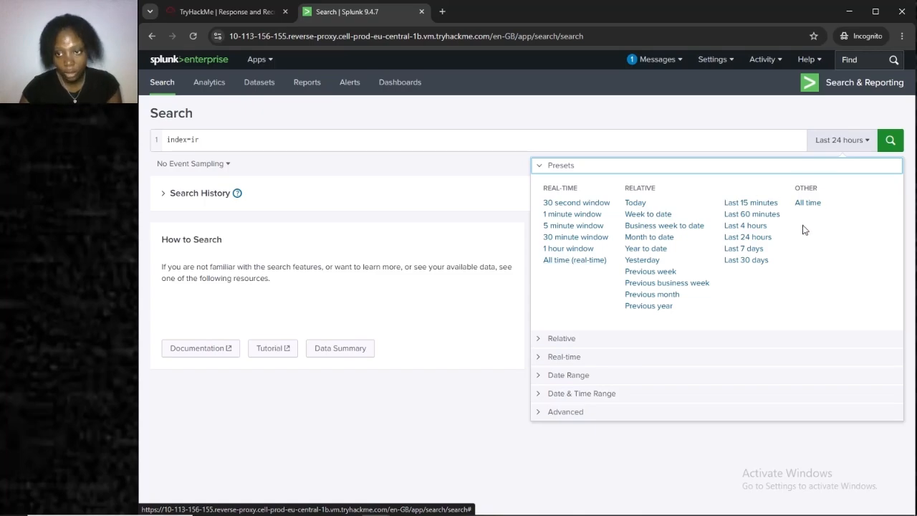
{"action": "left_click", "coordinate": [808, 203]}
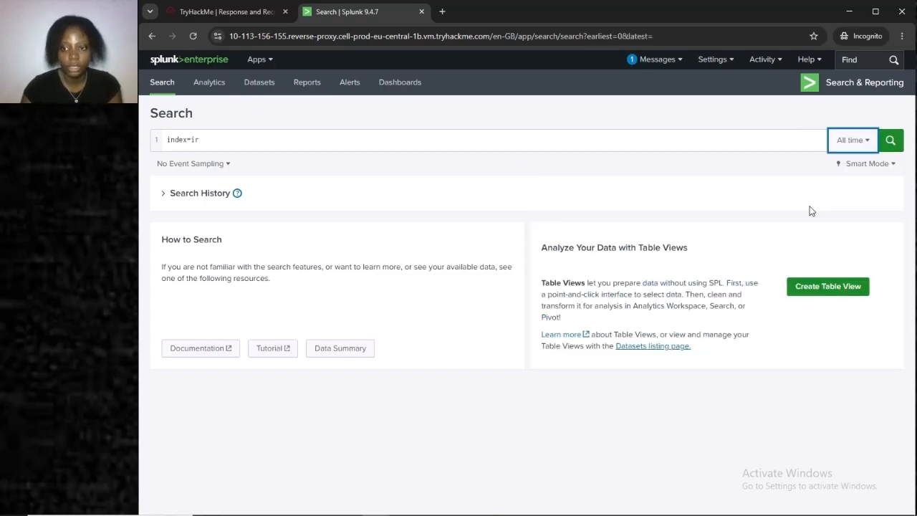
{"action": "left_click", "coordinate": [892, 145]}
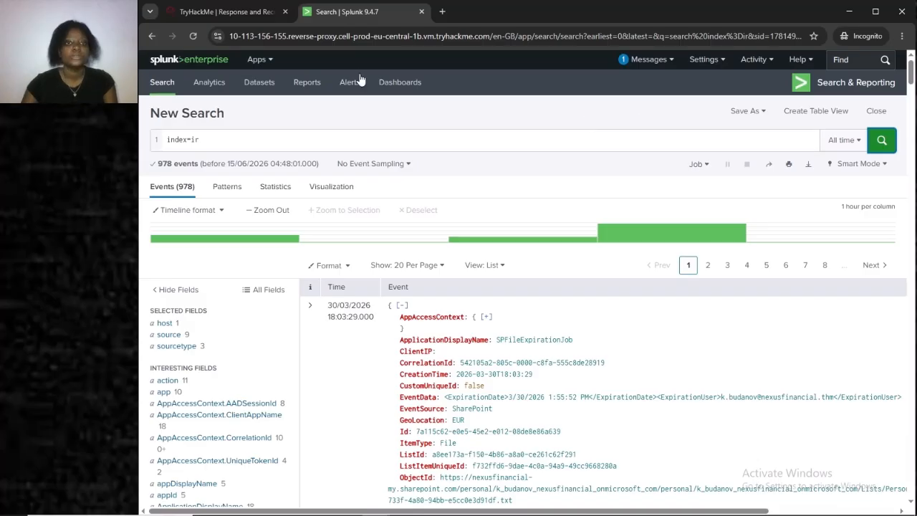
Return to the TryHackMe room, mark Task 5's practical-readiness question as complete, and review the available log sources table.
{"action": "left_click", "coordinate": [236, 11]}
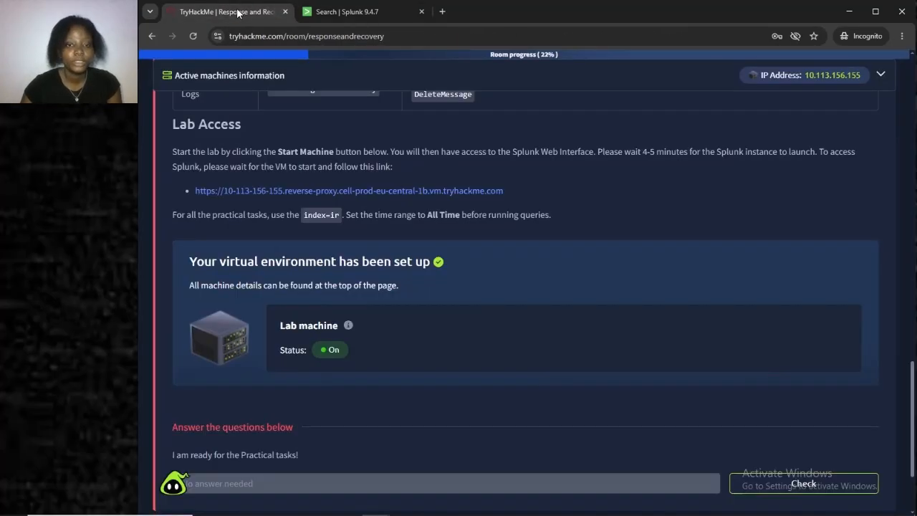
{"action": "scroll", "coordinate": [597, 359], "scroll_direction": "down", "scroll_amount": 2}
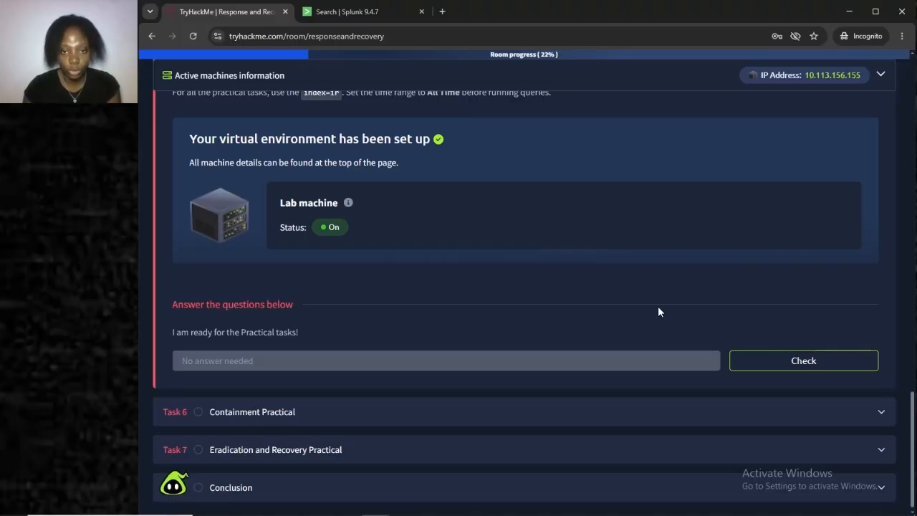
{"action": "left_click", "coordinate": [804, 361]}
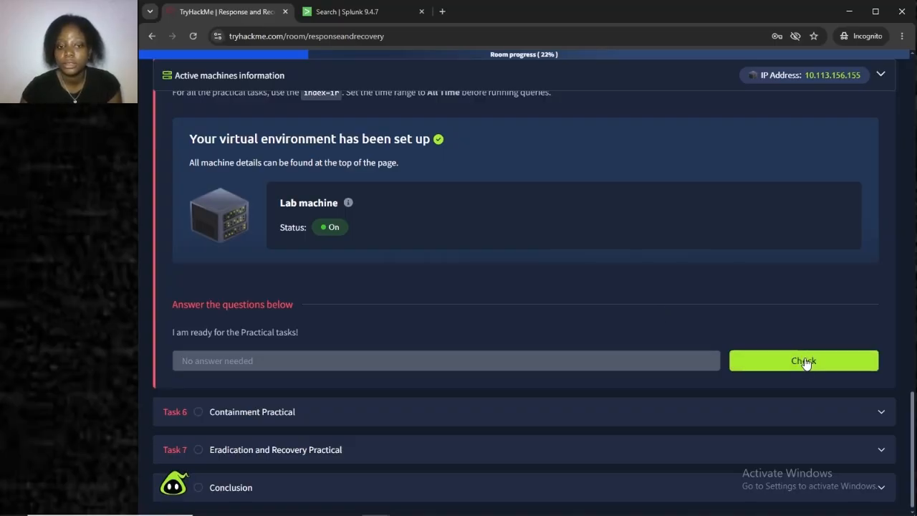
{"action": "left_click", "coordinate": [805, 361]}
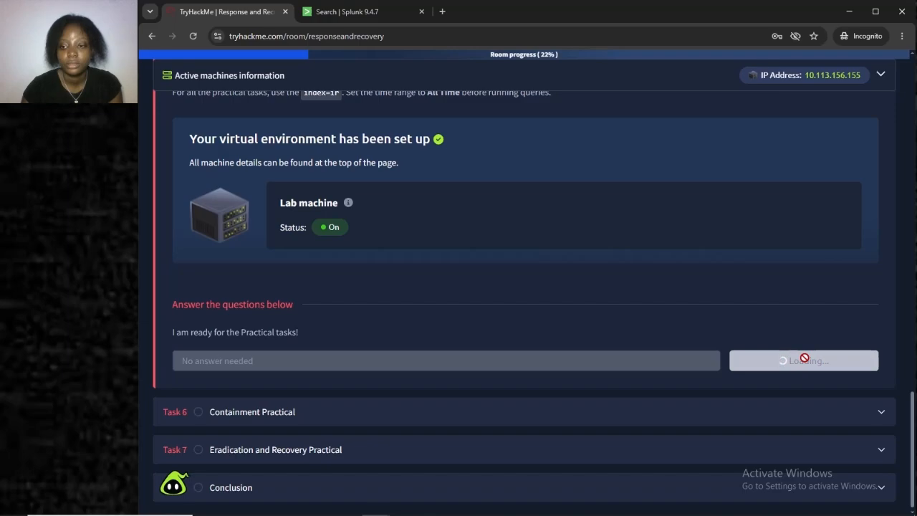
{"action": "scroll", "coordinate": [551, 341], "scroll_direction": "up", "scroll_amount": 4}
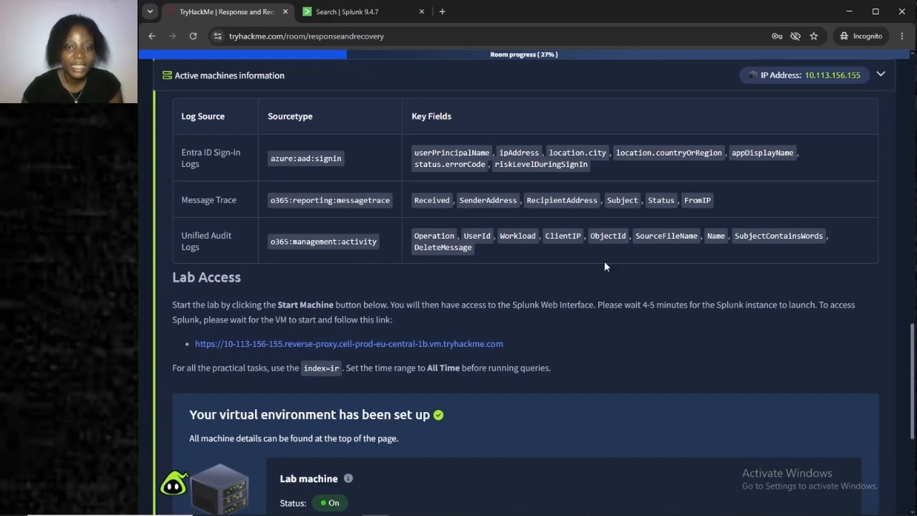
{"action": "scroll", "coordinate": [604, 266], "scroll_direction": "up", "scroll_amount": 1}
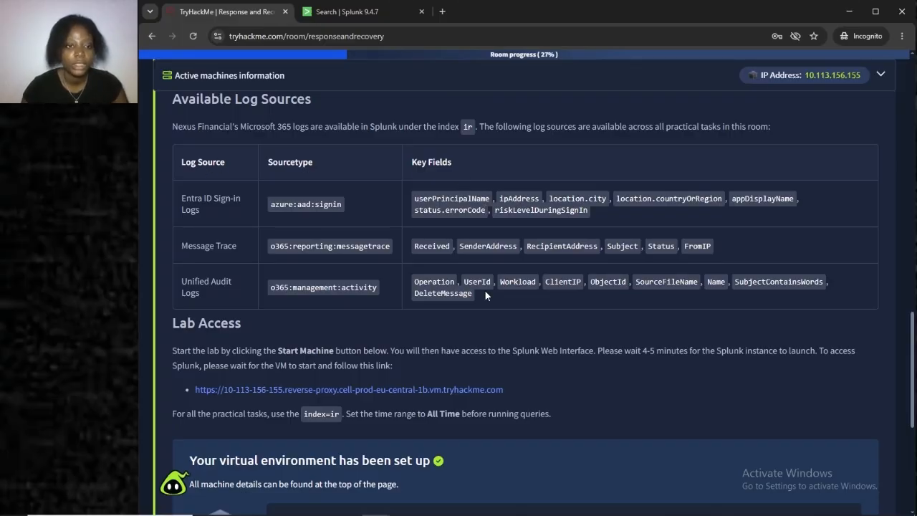
{"action": "scroll", "coordinate": [484, 289], "scroll_direction": "down", "scroll_amount": 5}
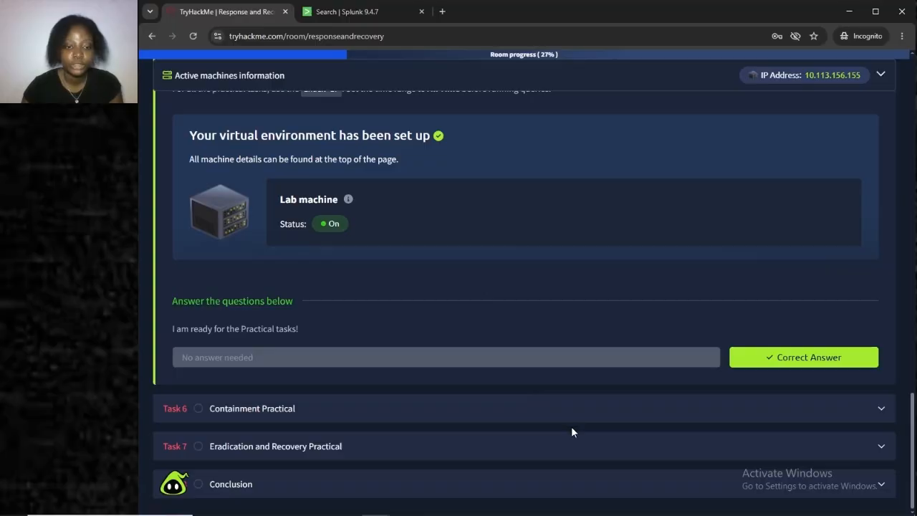
Open Task 6, Containment Practical, and read its instructions and questions about the malicious inbox rules and internal phishing.
{"action": "left_click", "coordinate": [571, 420]}
{"action": "scroll", "coordinate": [572, 420], "scroll_direction": "down", "scroll_amount": 10}
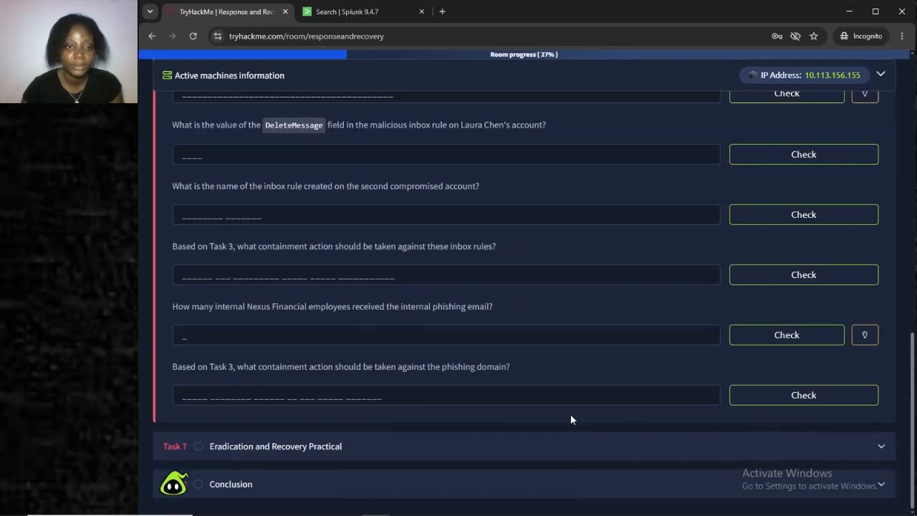
{"action": "scroll", "coordinate": [571, 420], "scroll_direction": "up", "scroll_amount": 3}
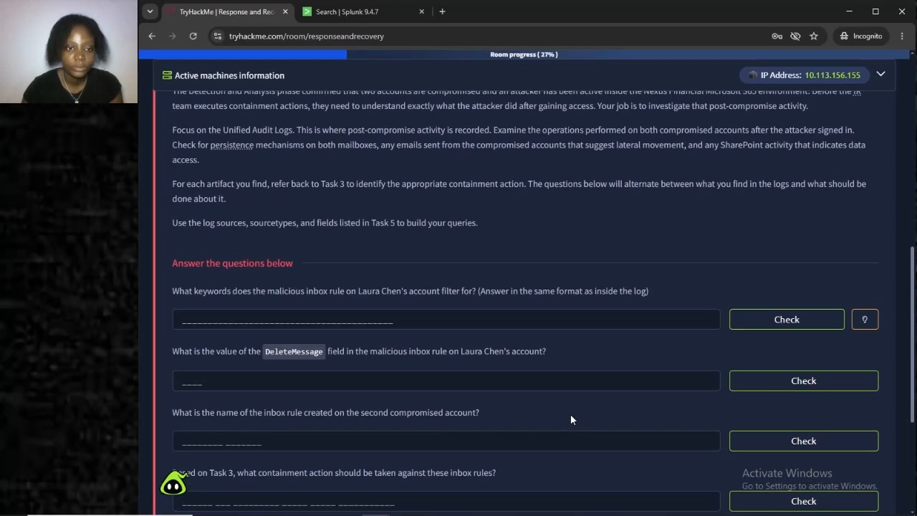
{"action": "scroll", "coordinate": [566, 247], "scroll_direction": "up", "scroll_amount": 4}
{"action": "scroll", "coordinate": [566, 247], "scroll_direction": "down", "scroll_amount": 1}
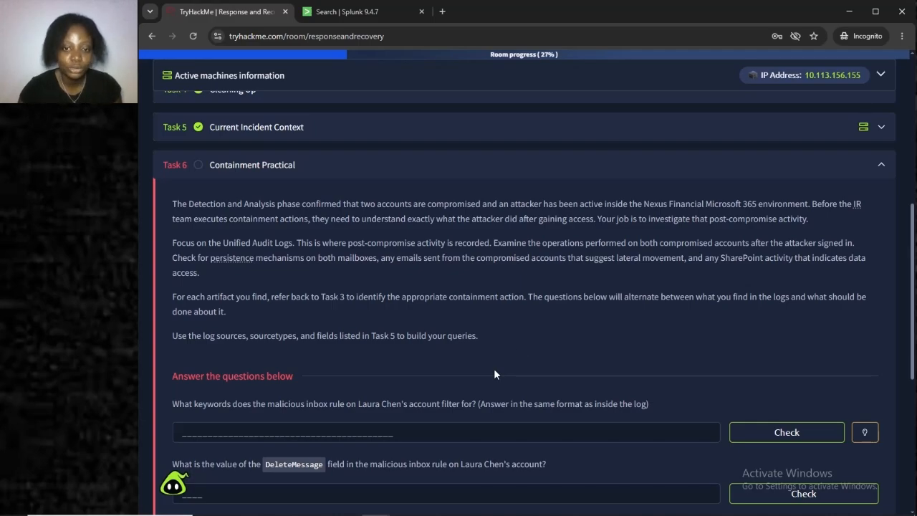
{"action": "scroll", "coordinate": [494, 374], "scroll_direction": "down", "scroll_amount": 1}
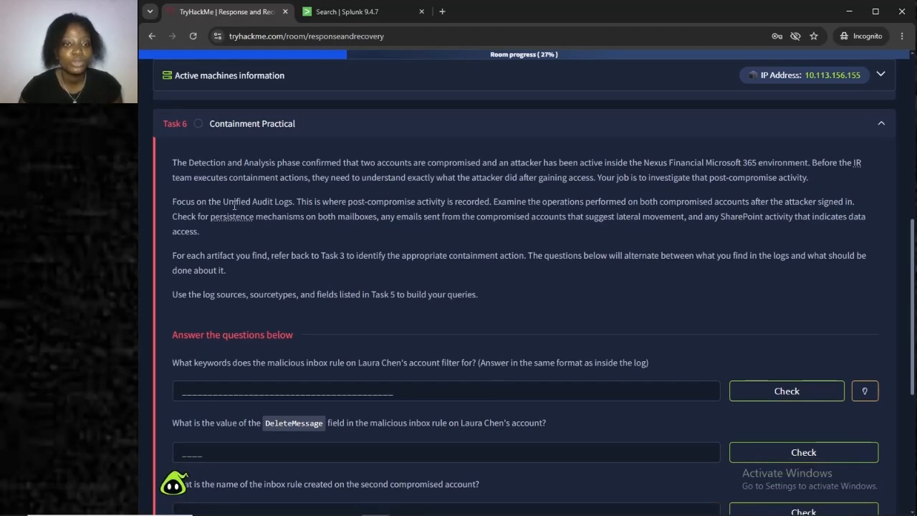
{"action": "scroll", "coordinate": [466, 217], "scroll_direction": "up", "scroll_amount": 1}
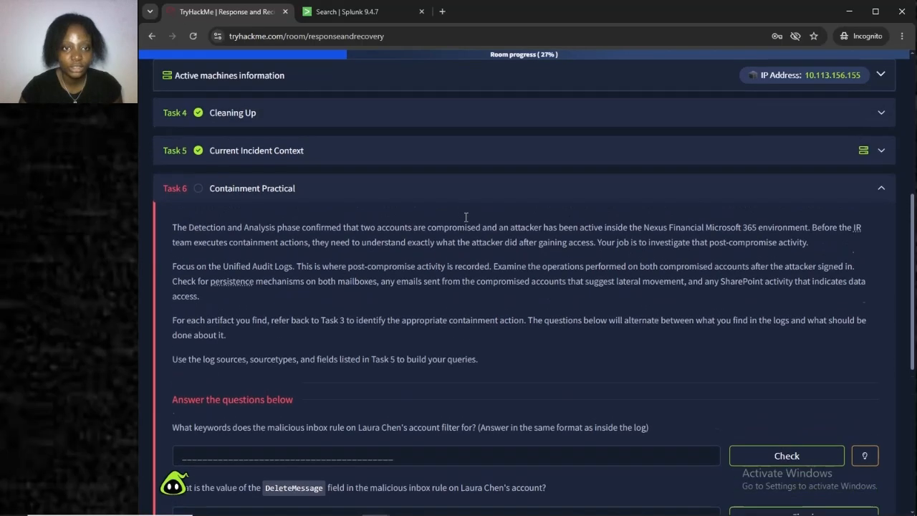
Reopen Task 5 and look up the sourcetype and key fields for the Unified Audit Logs.
{"action": "left_click", "coordinate": [581, 168]}
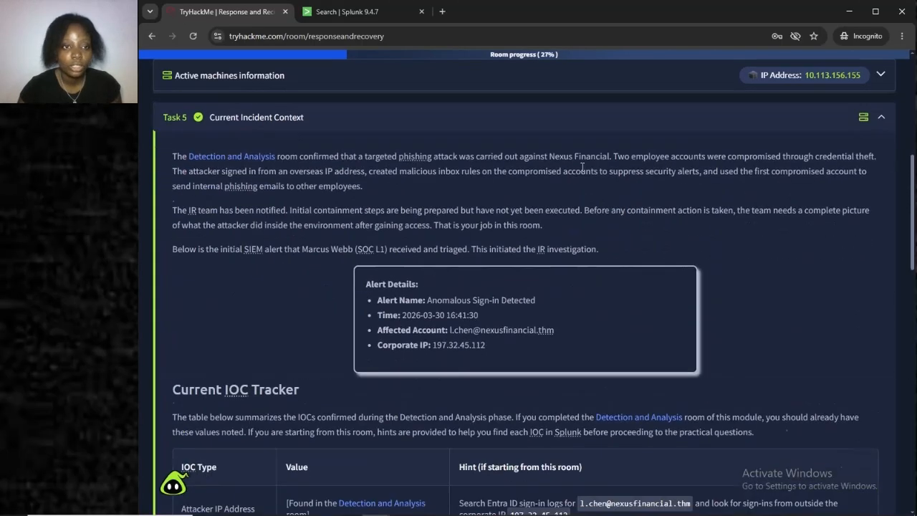
{"action": "scroll", "coordinate": [510, 389], "scroll_direction": "down", "scroll_amount": 3}
{"action": "scroll", "coordinate": [508, 387], "scroll_direction": "down", "scroll_amount": 4}
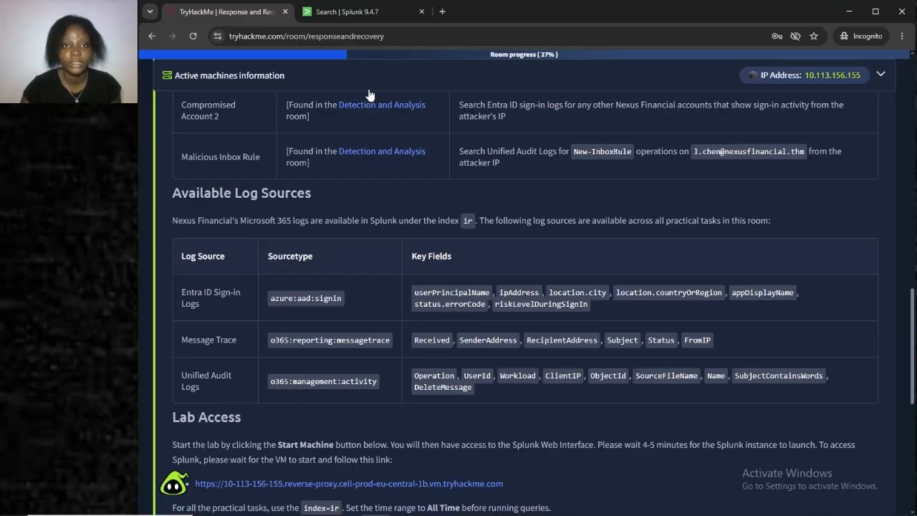
Switch to Splunk and filter the index=ir events to the sourcetype o365:management:activity.
{"action": "left_click", "coordinate": [354, 13]}
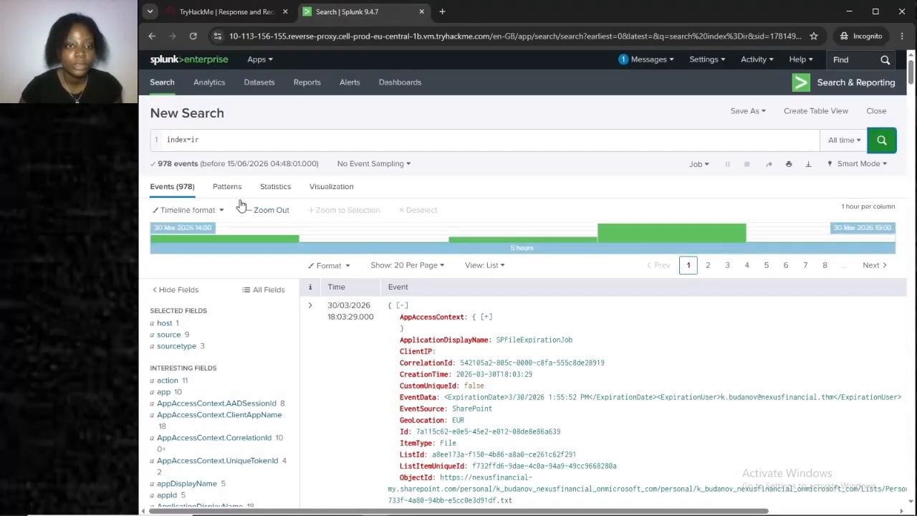
{"action": "scroll", "coordinate": [265, 347], "scroll_direction": "down", "scroll_amount": 2}
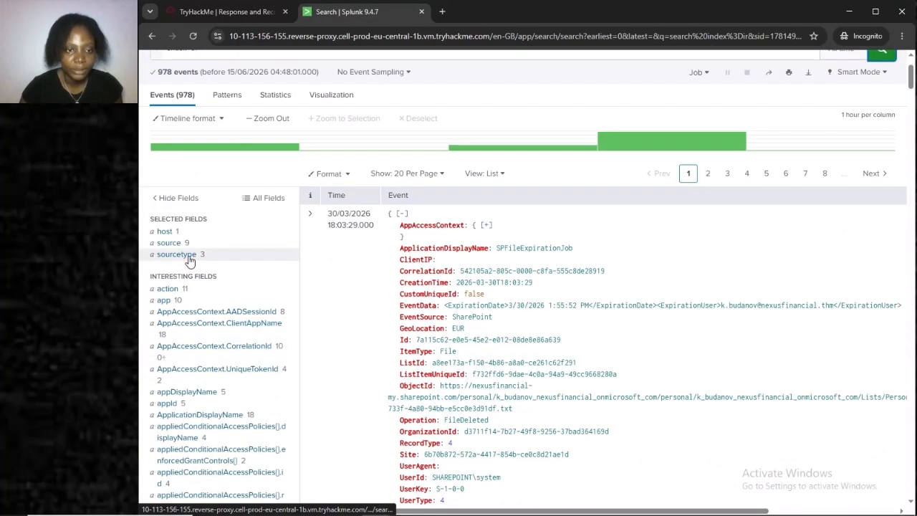
{"action": "left_click", "coordinate": [189, 255]}
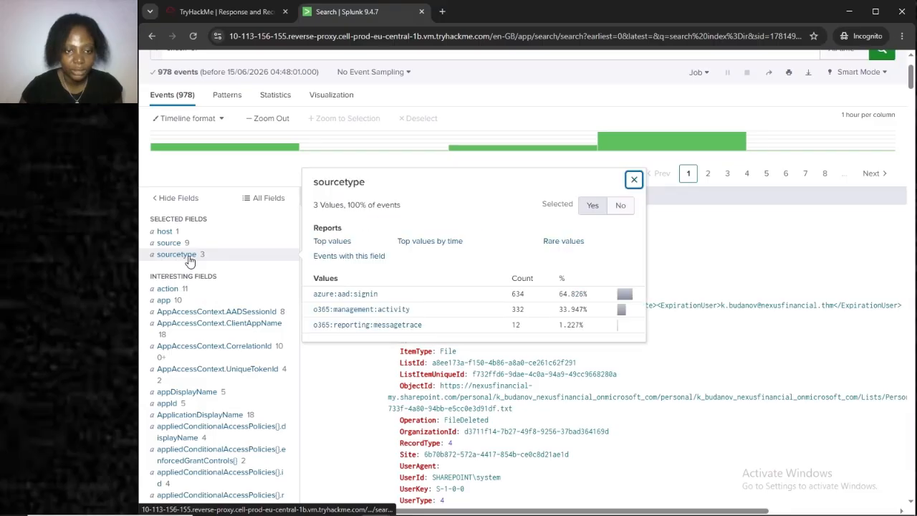
{"action": "left_click", "coordinate": [358, 309]}
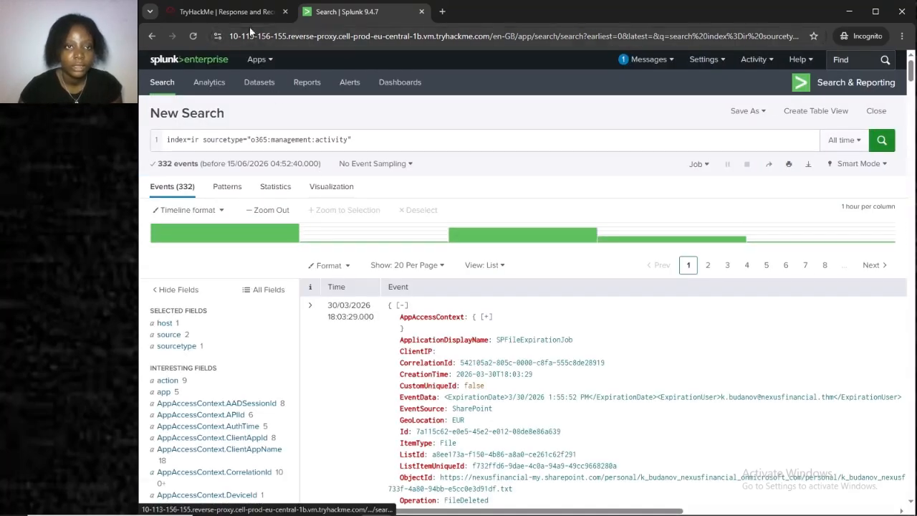
Return to the TryHackMe room, open Task 6, Containment Practical, and read its inbox rule questions.
{"action": "left_click", "coordinate": [240, 10]}
{"action": "scroll", "coordinate": [402, 276], "scroll_direction": "down", "scroll_amount": 5}
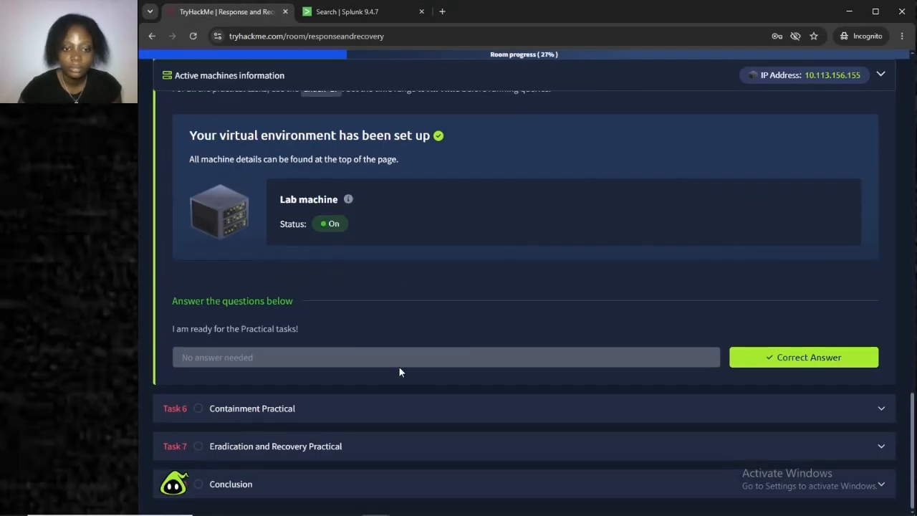
{"action": "left_click", "coordinate": [437, 413]}
{"action": "scroll", "coordinate": [437, 413], "scroll_direction": "down", "scroll_amount": 5}
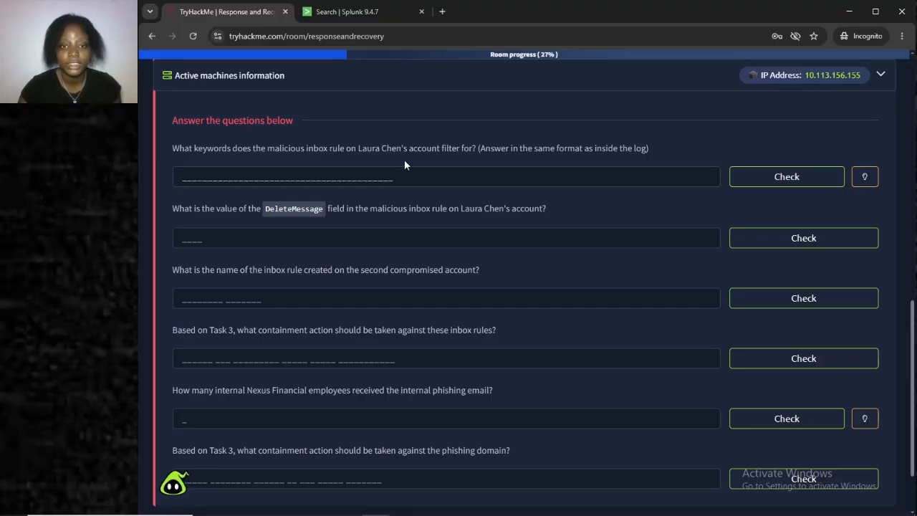
In Splunk, add Operation=New-InboxRule to the o365:management:activity query and run the search.
{"action": "left_click", "coordinate": [349, 13]}
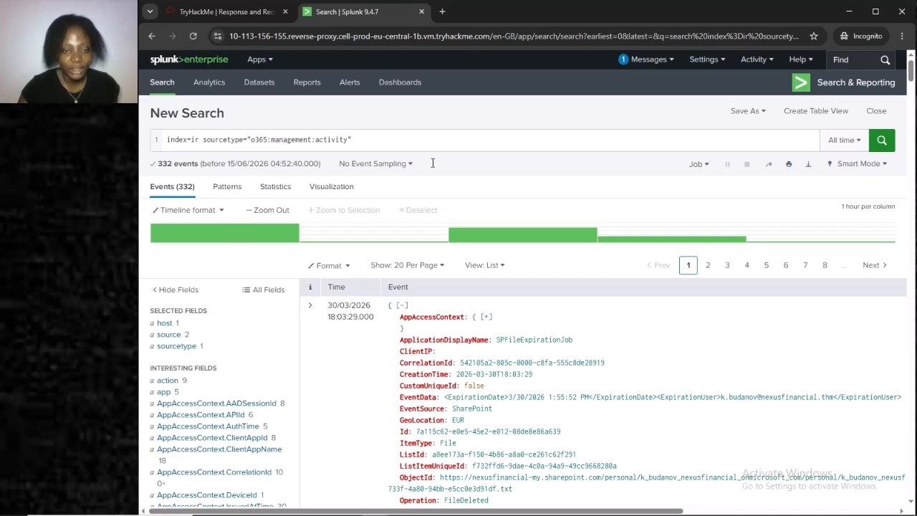
{"action": "scroll", "coordinate": [422, 179], "scroll_direction": "down", "scroll_amount": 1}
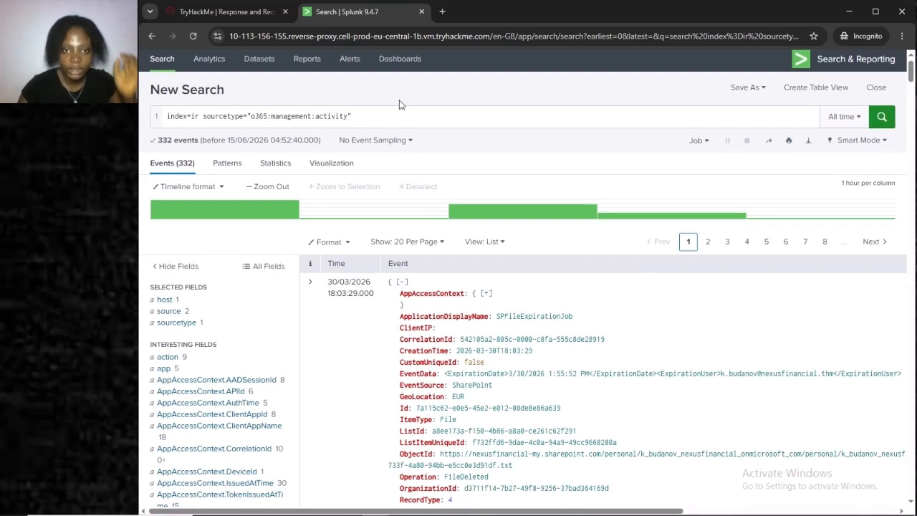
{"action": "left_click", "coordinate": [397, 120]}
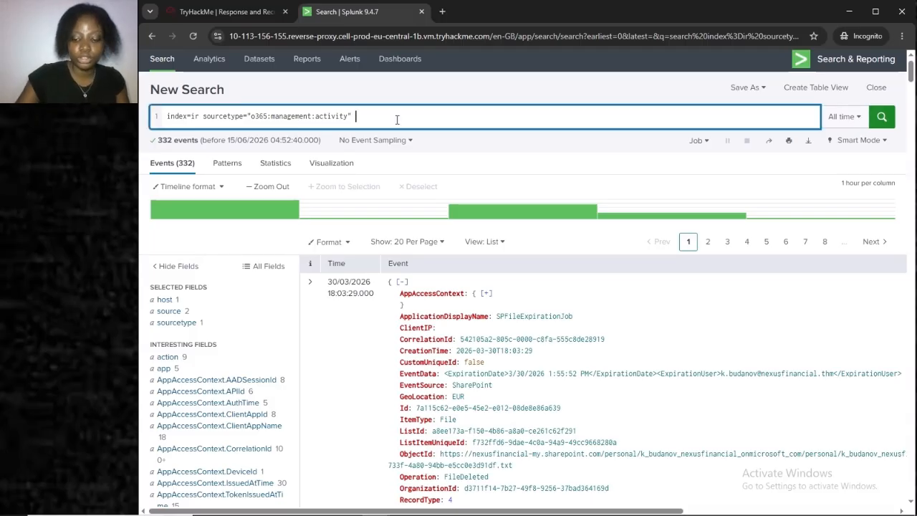
{"action": "type", "text": "Opera"}
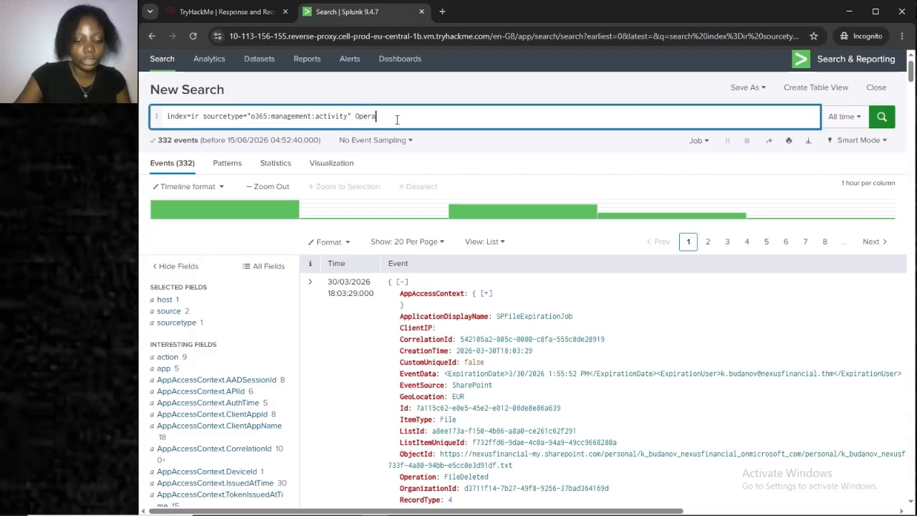
{"action": "type", "text": "tion"}
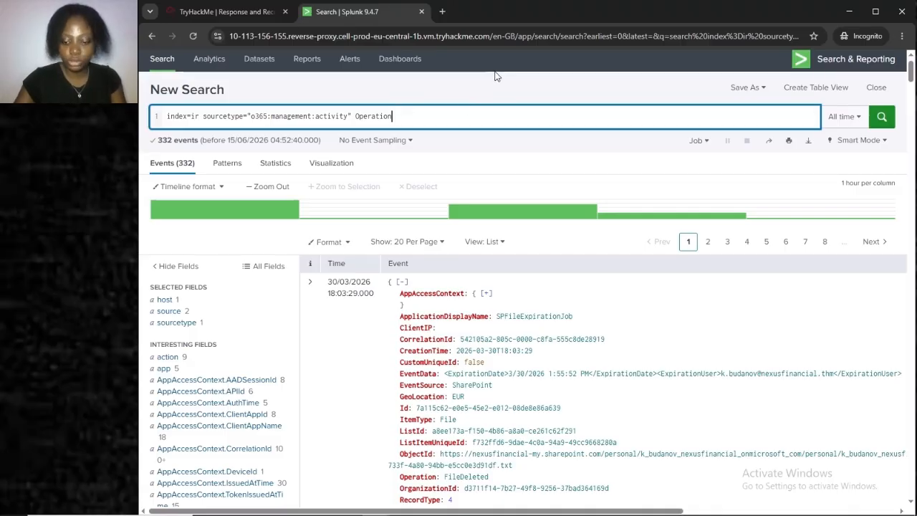
{"action": "type", "text": "=New-InboxRule"}
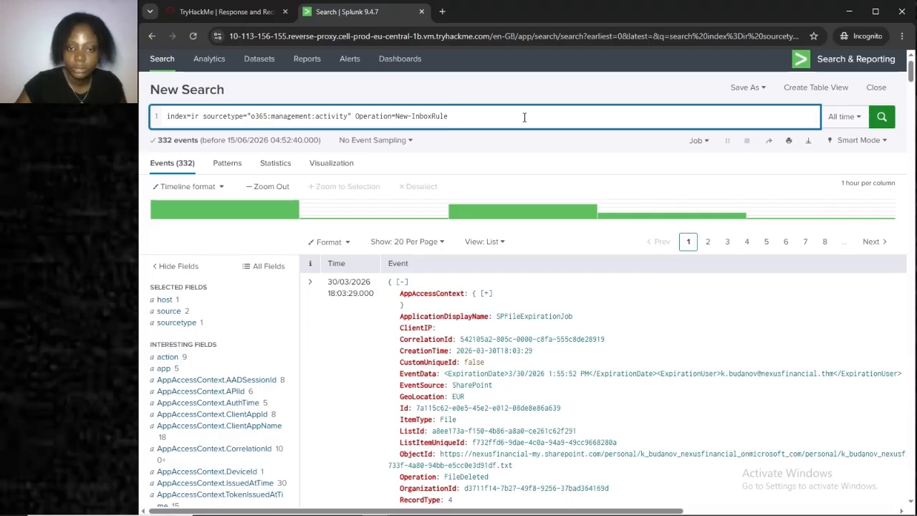
{"action": "key", "text": "Return"}
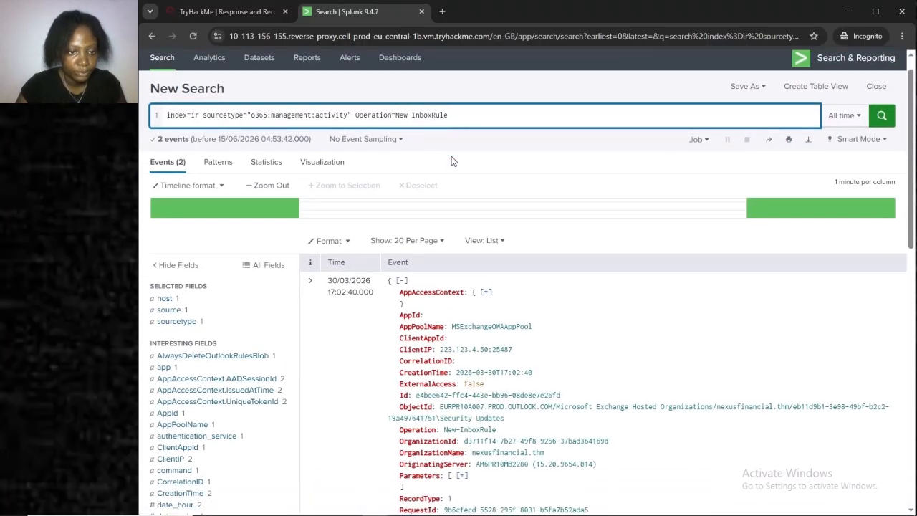
Filter the New-InboxRule events by UserId to the account named in Task 6's first question, and review the matching event.
{"action": "scroll", "coordinate": [450, 160], "scroll_direction": "down", "scroll_amount": 2}
{"action": "scroll", "coordinate": [450, 160], "scroll_direction": "down", "scroll_amount": 10}
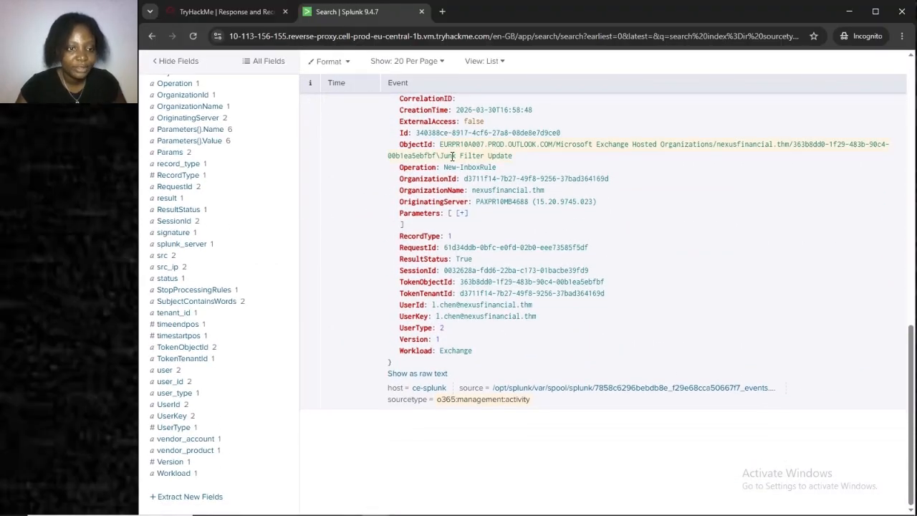
{"action": "left_click", "coordinate": [221, 408]}
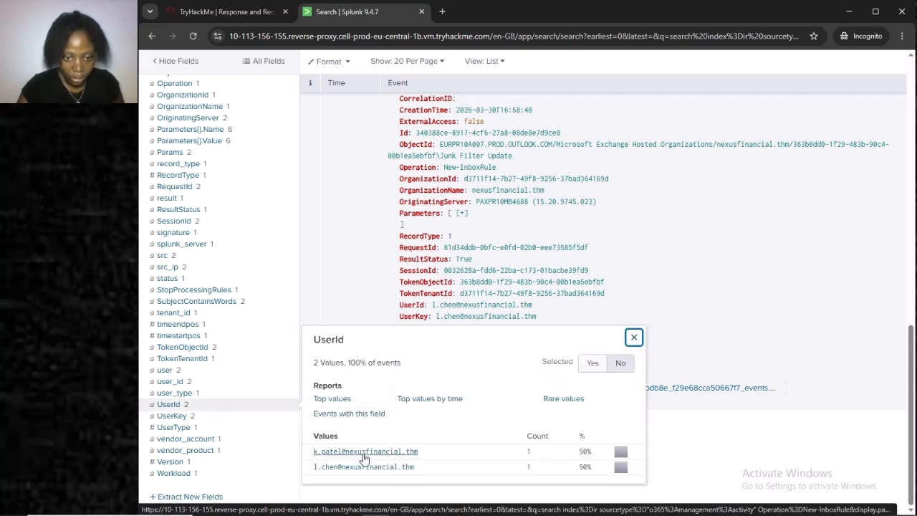
{"action": "left_click", "coordinate": [387, 468]}
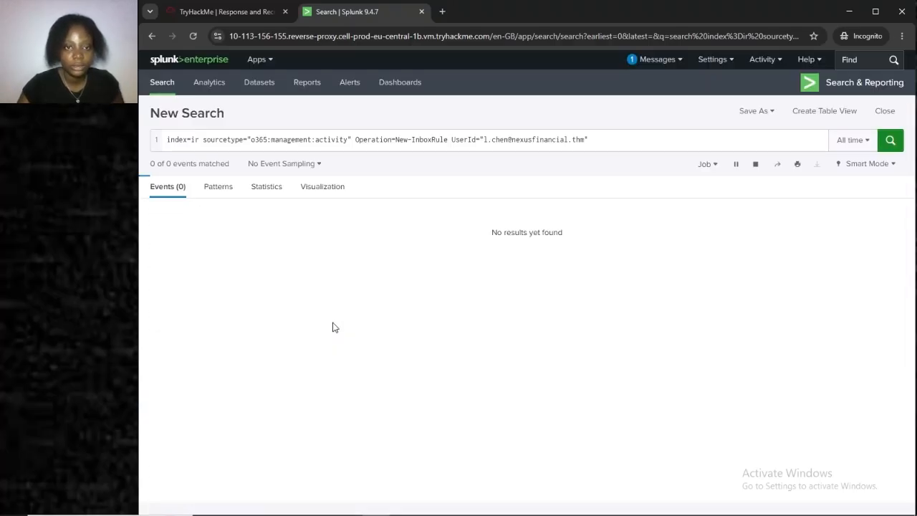
{"action": "scroll", "coordinate": [333, 327], "scroll_direction": "down", "scroll_amount": 2}
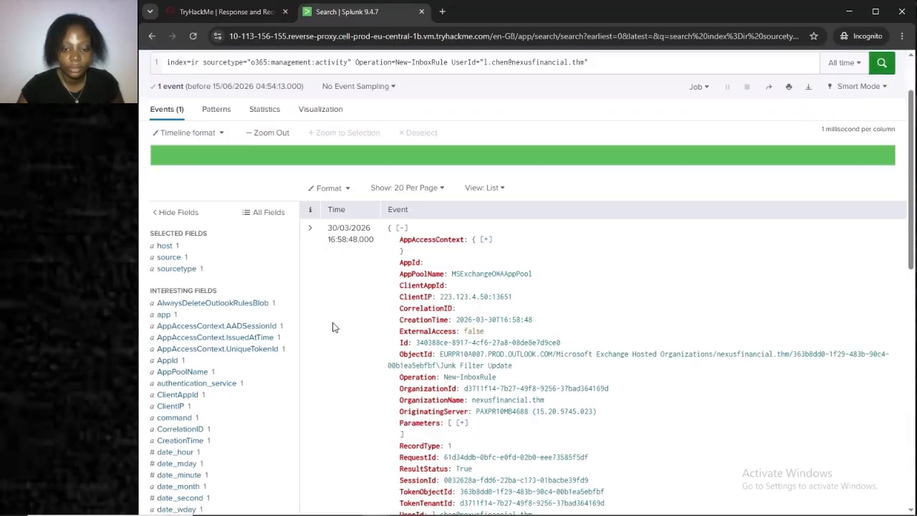
{"action": "scroll", "coordinate": [332, 327], "scroll_direction": "down", "scroll_amount": 4}
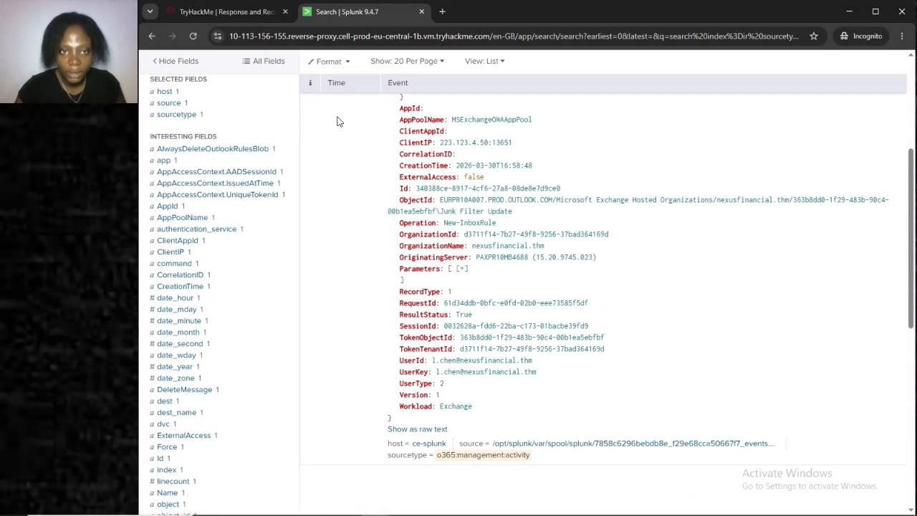
Recheck Task 6's first question in TryHackMe, and look up the SubjectContainsWords field values of the inbox rule event in Splunk.
{"action": "left_click", "coordinate": [245, 13]}
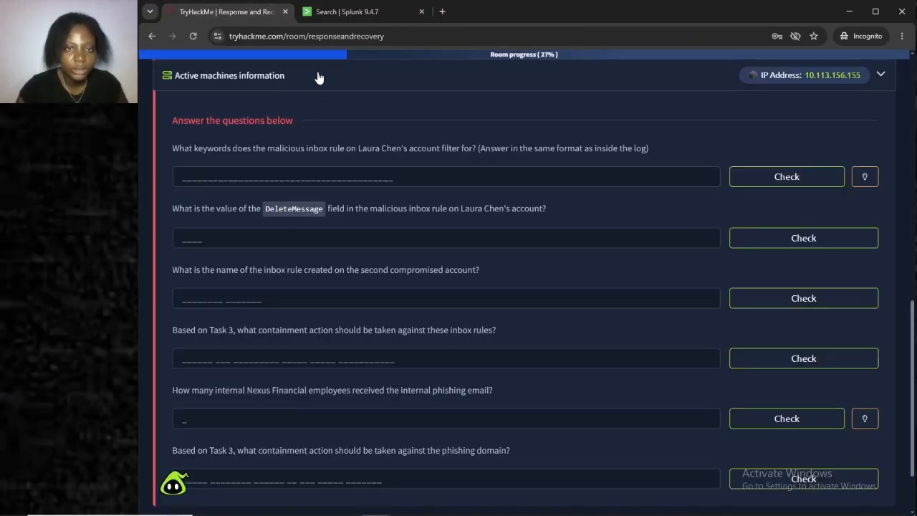
{"action": "left_click", "coordinate": [349, 14]}
{"action": "scroll", "coordinate": [256, 303], "scroll_direction": "down", "scroll_amount": 4}
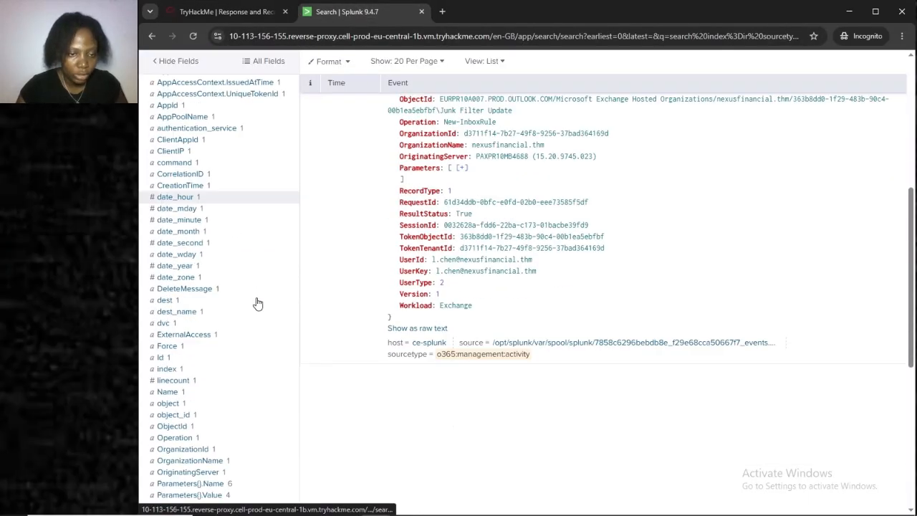
{"action": "scroll", "coordinate": [256, 303], "scroll_direction": "down", "scroll_amount": 3}
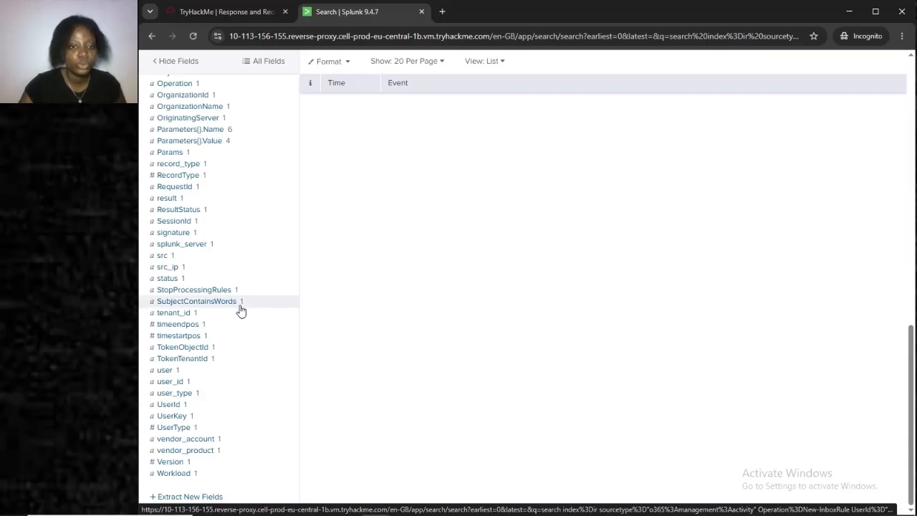
{"action": "left_click", "coordinate": [240, 309]}
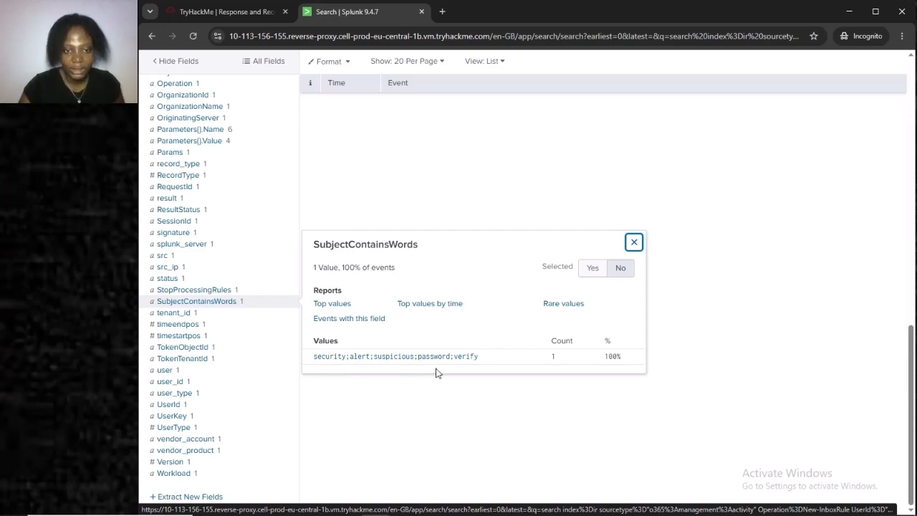
Copy the SubjectContainsWords value and submit security;alert;suspicious;password;verify as the answer to Task 6's keywords question in TryHackMe.
{"action": "left_click_drag", "start_coordinate": [313, 356], "coordinate": [482, 361]}
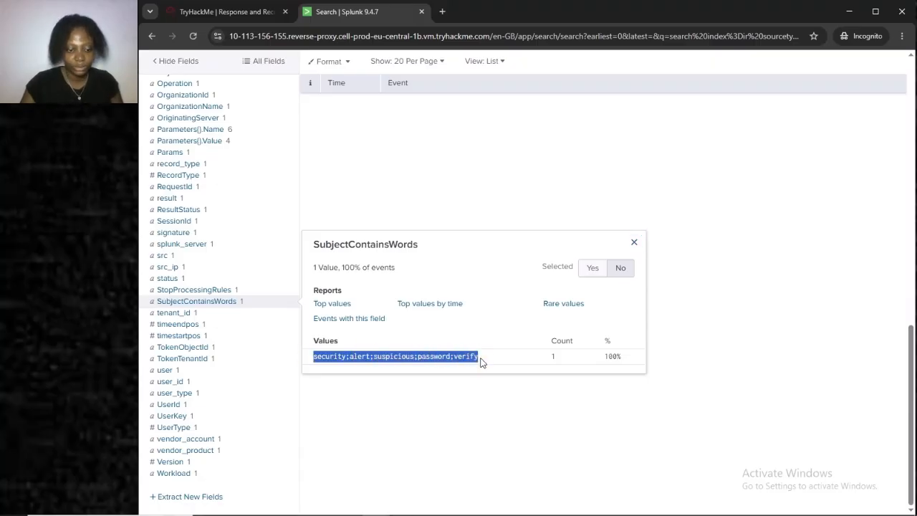
{"action": "key", "text": "ctrl+c"}
{"action": "left_click", "coordinate": [222, 11]}
{"action": "key", "text": "ctrl+v"}
{"action": "key", "text": "Return"}
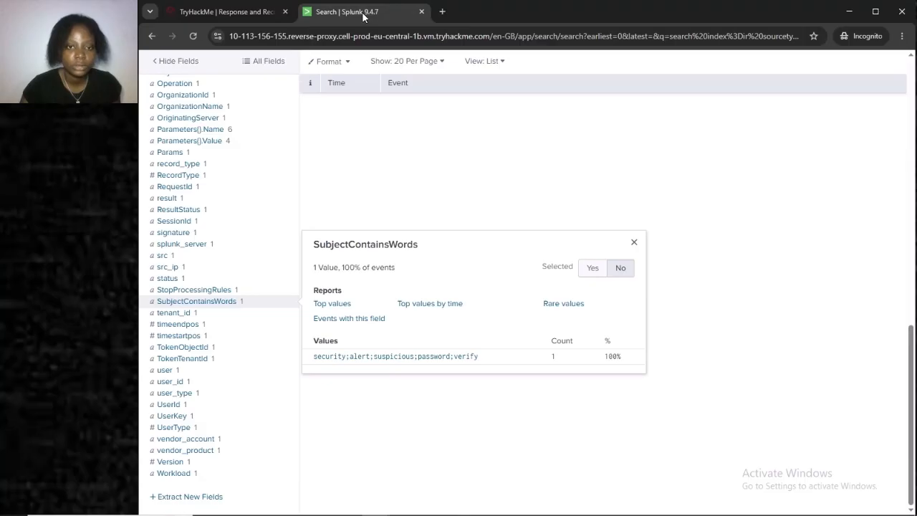
Check Task 6's second question in TryHackMe, and look up the DeleteMessage field value of the inbox rule event in Splunk.
{"action": "left_click", "coordinate": [362, 13]}
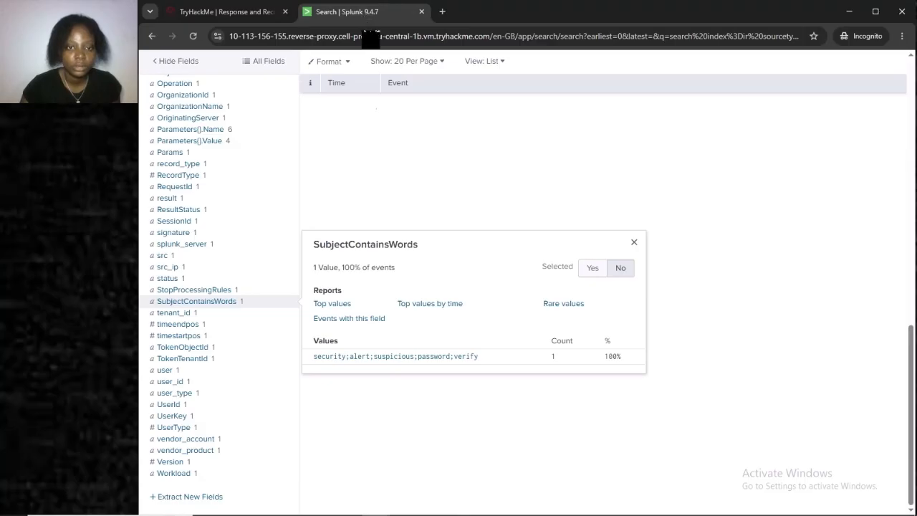
{"action": "left_click", "coordinate": [462, 164]}
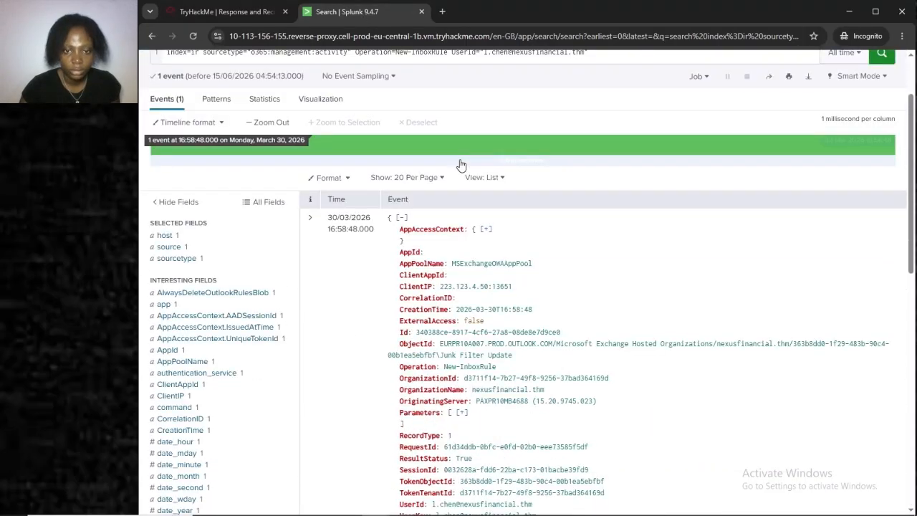
{"action": "scroll", "coordinate": [462, 165], "scroll_direction": "down", "scroll_amount": 4}
{"action": "left_click", "coordinate": [248, 15]}
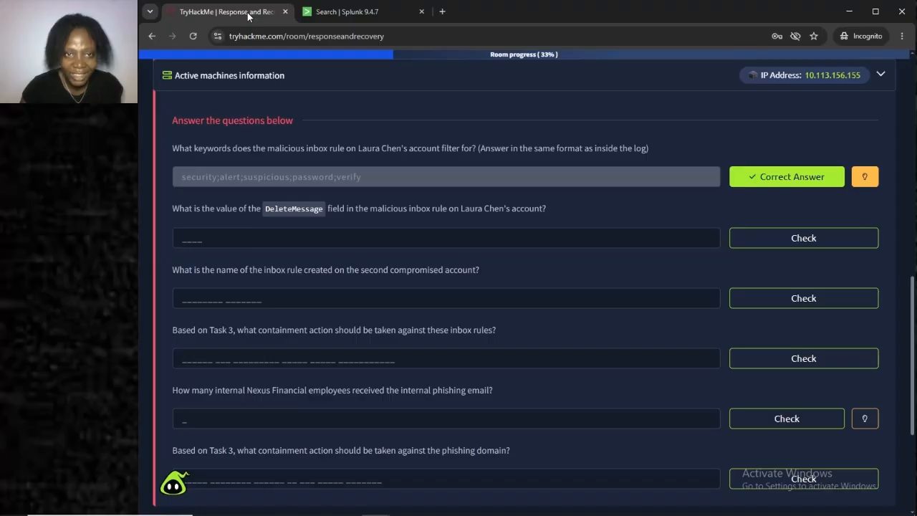
{"action": "left_click", "coordinate": [339, 14]}
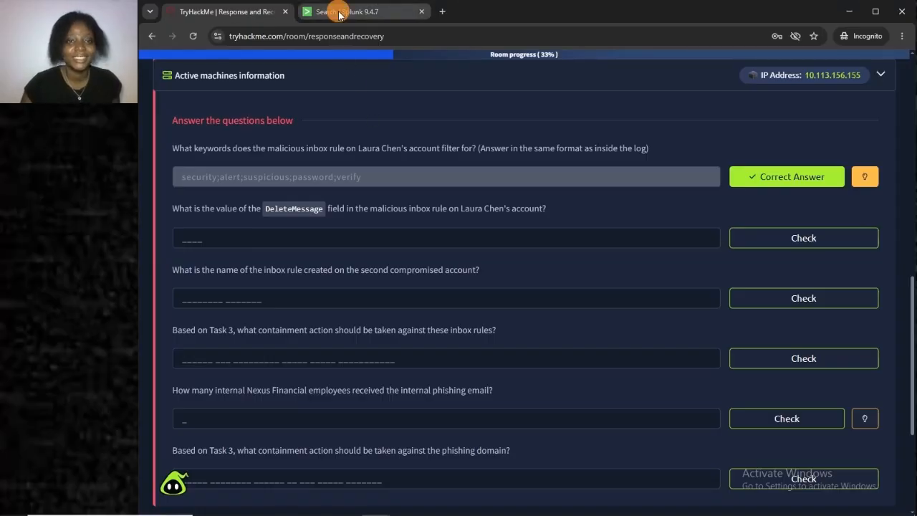
{"action": "scroll", "coordinate": [252, 179], "scroll_direction": "down", "scroll_amount": 2}
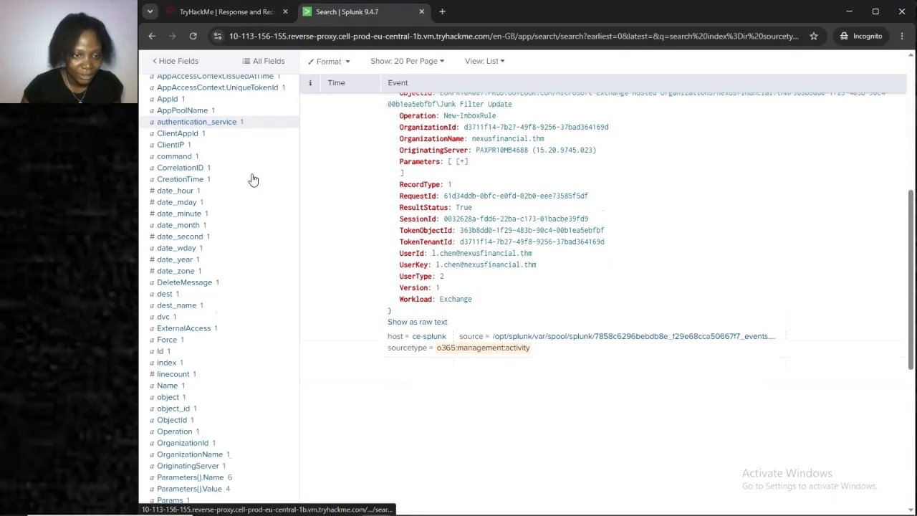
{"action": "scroll", "coordinate": [253, 179], "scroll_direction": "down", "scroll_amount": 1}
{"action": "left_click", "coordinate": [221, 254]}
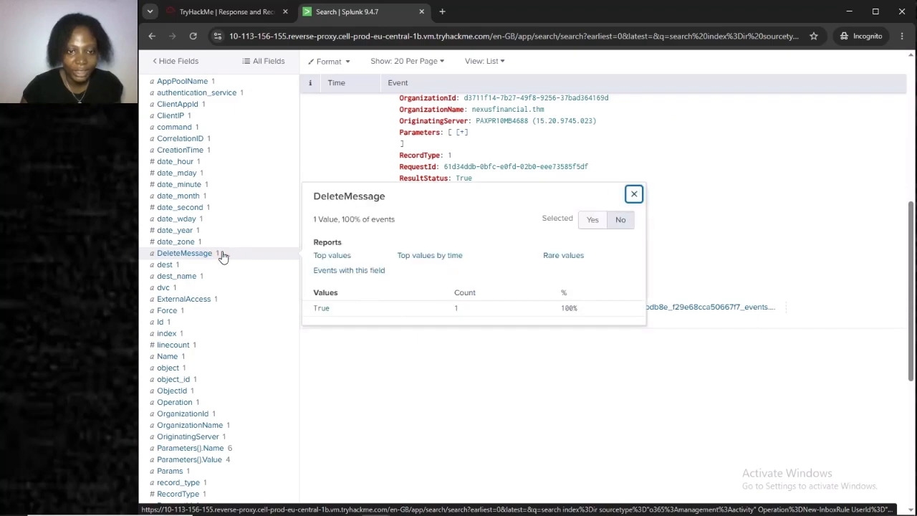
Return to TryHackMe and submit True as the answer to Task 6's DeleteMessage question.
{"action": "key", "text": "ctrl+shift+Tab"}
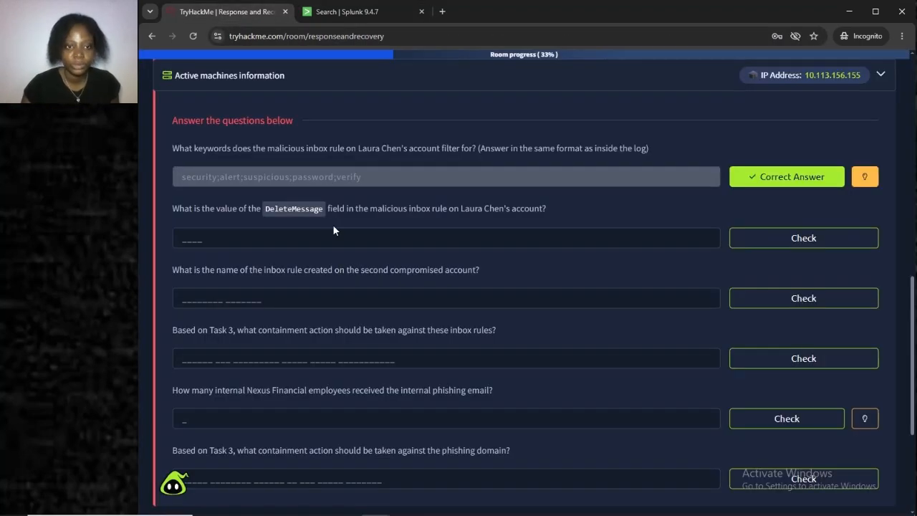
{"action": "left_click", "coordinate": [319, 238]}
{"action": "type", "text": "True"}
{"action": "key", "text": "Return"}
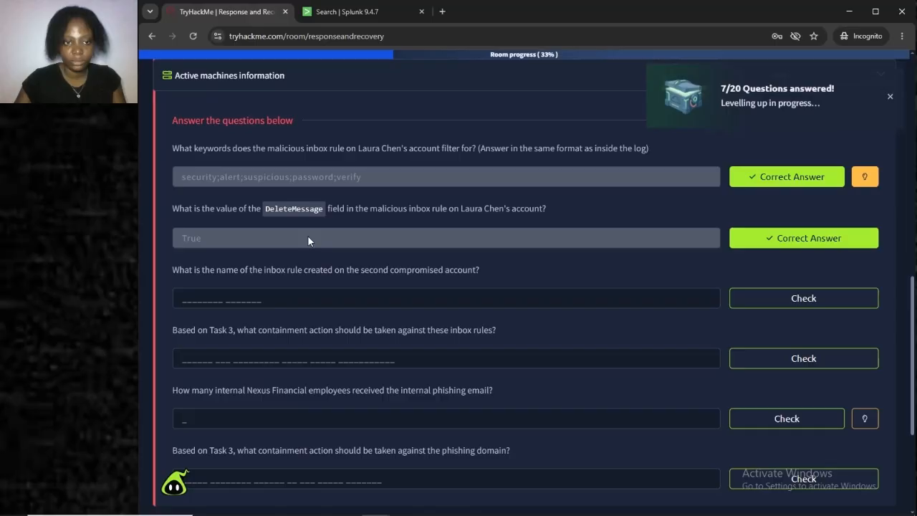
Check Task 6's second-account question, and rerun the New-InboxRule search in Splunk without the UserId filter.
{"action": "scroll", "coordinate": [426, 250], "scroll_direction": "down", "scroll_amount": 1}
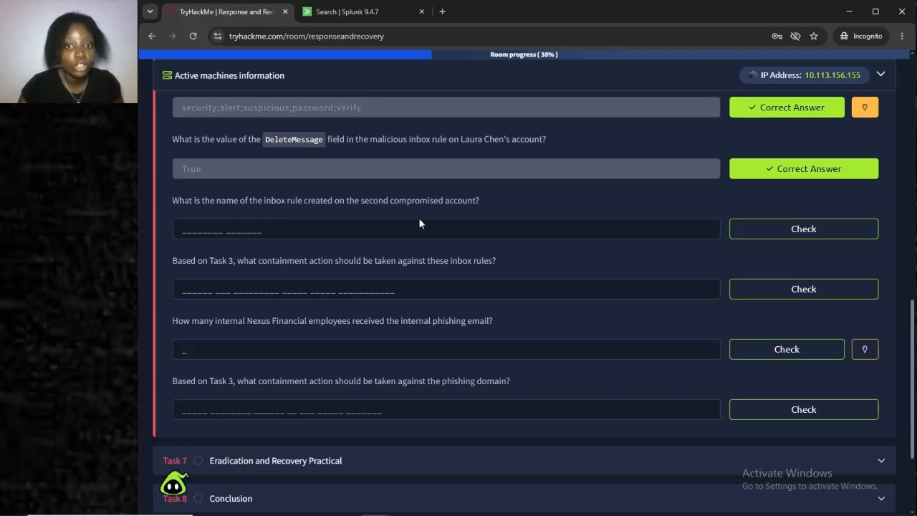
{"action": "left_click", "coordinate": [337, 11]}
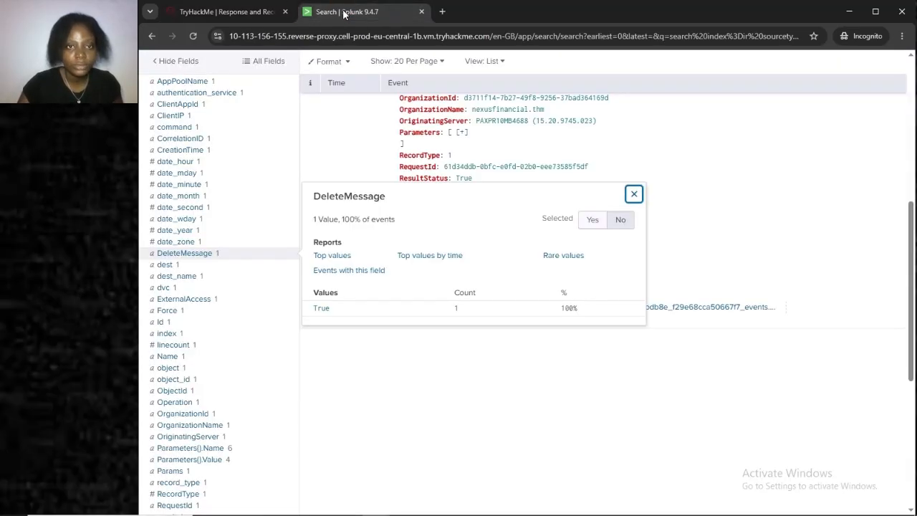
{"action": "left_click", "coordinate": [634, 194]}
{"action": "scroll", "coordinate": [343, 147], "scroll_direction": "up", "scroll_amount": 3}
{"action": "scroll", "coordinate": [339, 140], "scroll_direction": "up", "scroll_amount": 3}
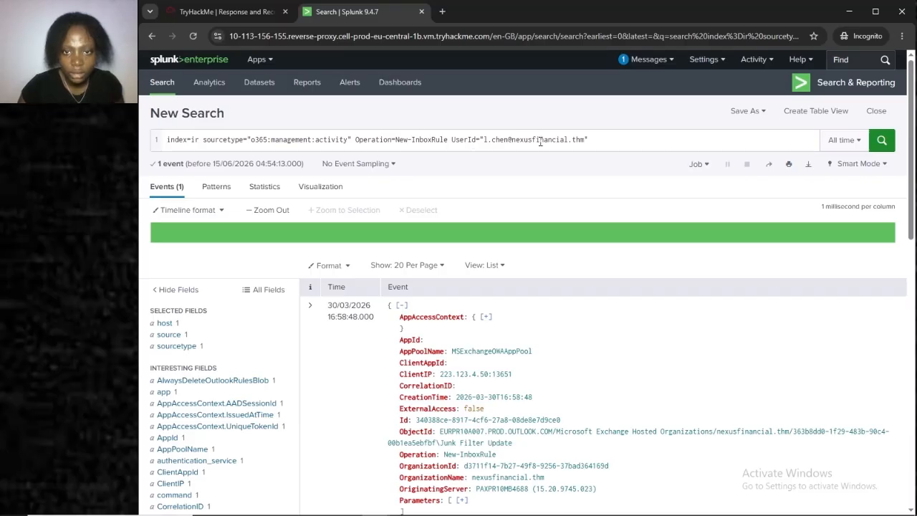
{"action": "left_click_drag", "start_coordinate": [452, 139], "coordinate": [593, 139]}
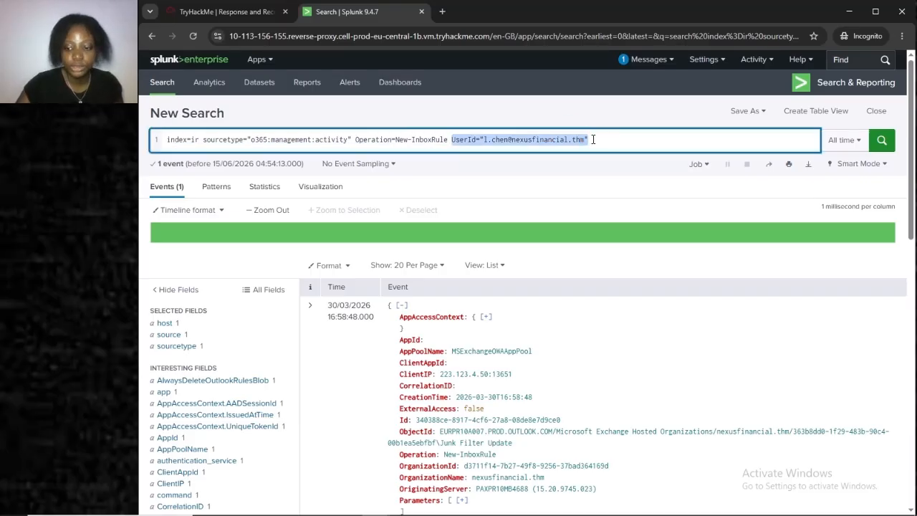
{"action": "key", "text": "BackSpace"}
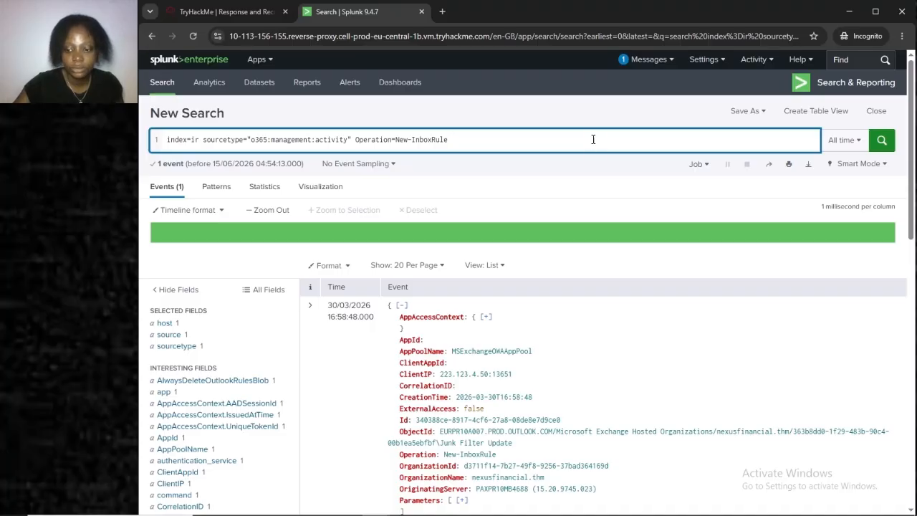
{"action": "key", "text": "Return"}
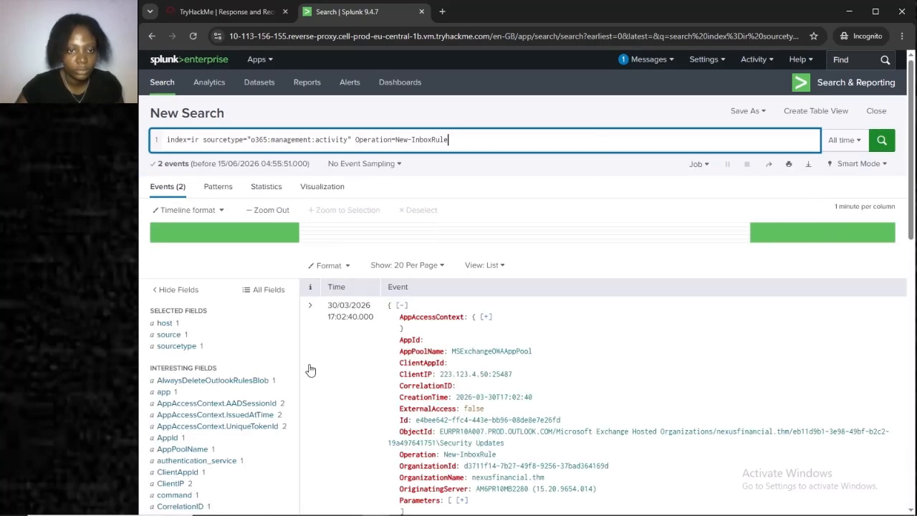
Narrow the New-InboxRule search to the second compromised account through its user_id field value.
{"action": "scroll", "coordinate": [356, 408], "scroll_direction": "down", "scroll_amount": 15}
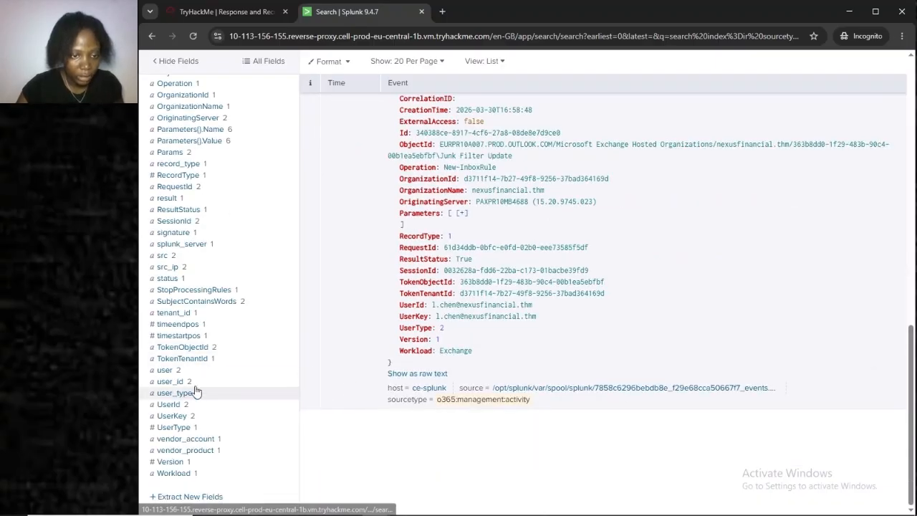
{"action": "left_click", "coordinate": [202, 385]}
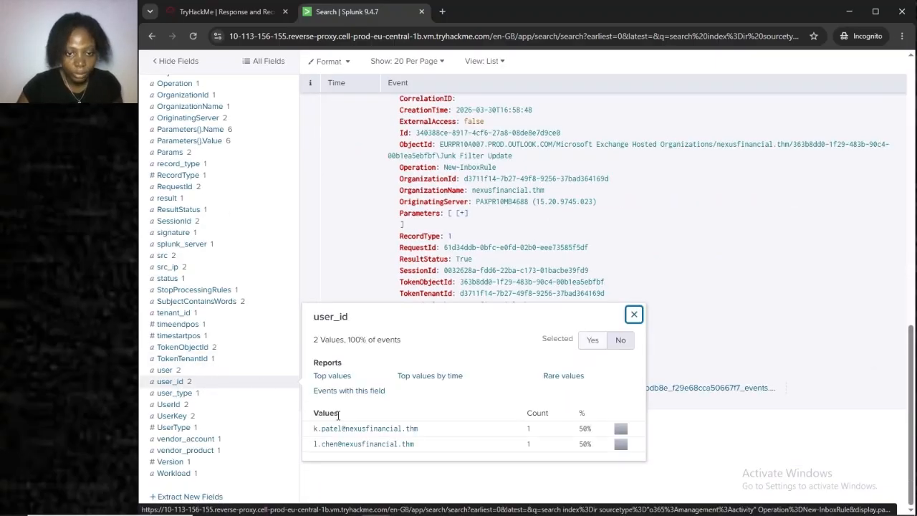
{"action": "left_click", "coordinate": [392, 430]}
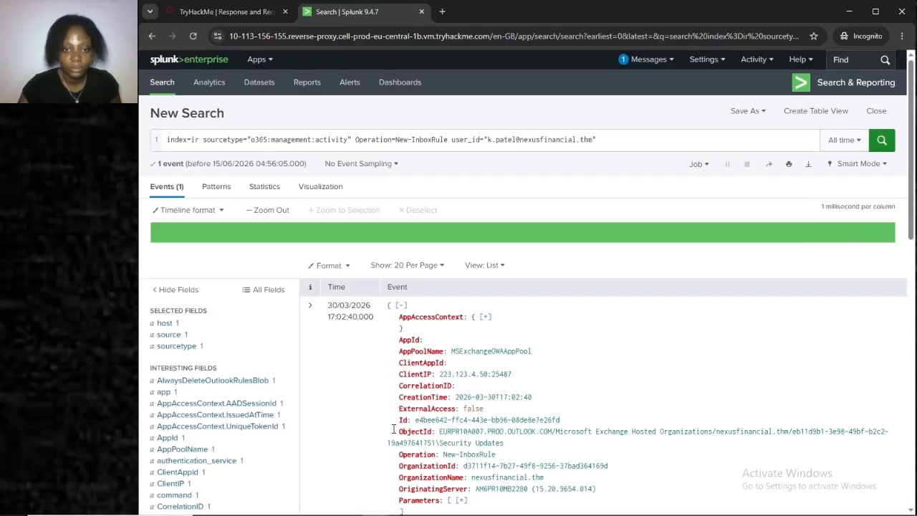
Recheck the inbox rule name question in TryHackMe, and look up the Name field value of the second account's rule event in Splunk.
{"action": "left_click", "coordinate": [260, 11]}
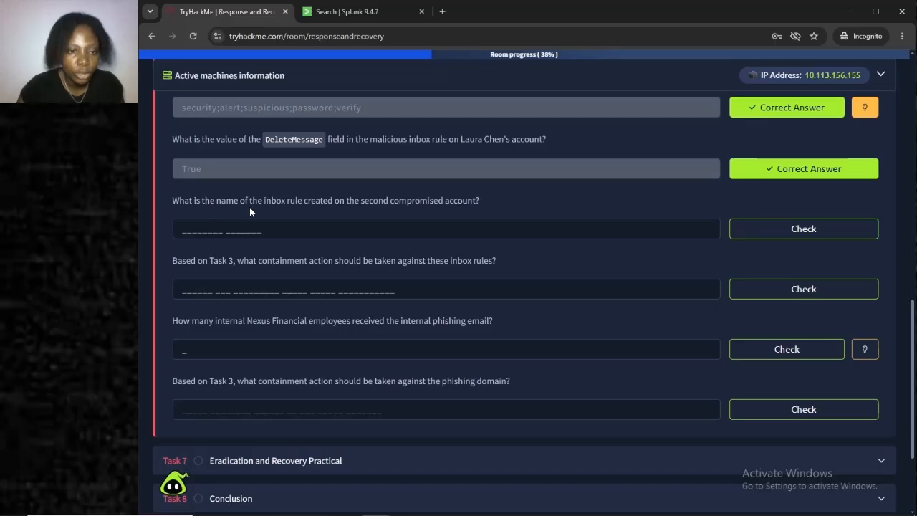
{"action": "left_click", "coordinate": [369, 12]}
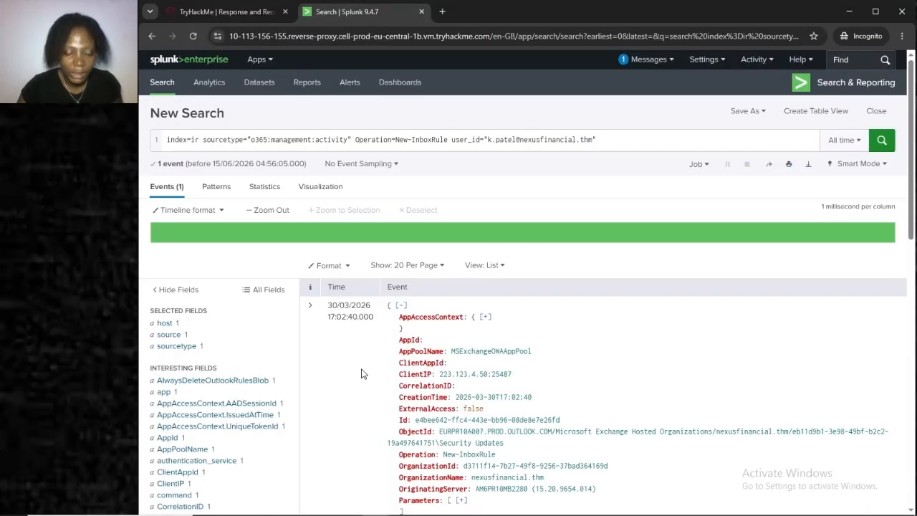
{"action": "scroll", "coordinate": [361, 373], "scroll_direction": "down", "scroll_amount": 3}
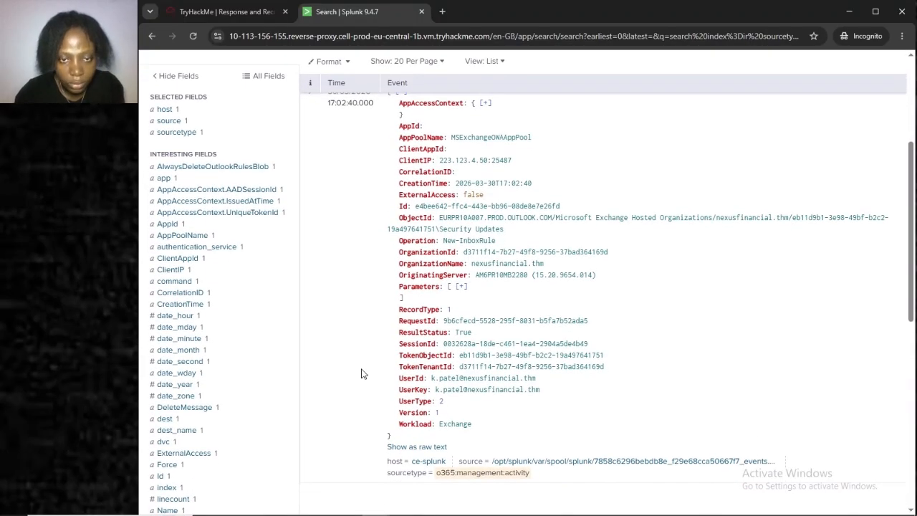
{"action": "scroll", "coordinate": [361, 373], "scroll_direction": "down", "scroll_amount": 1}
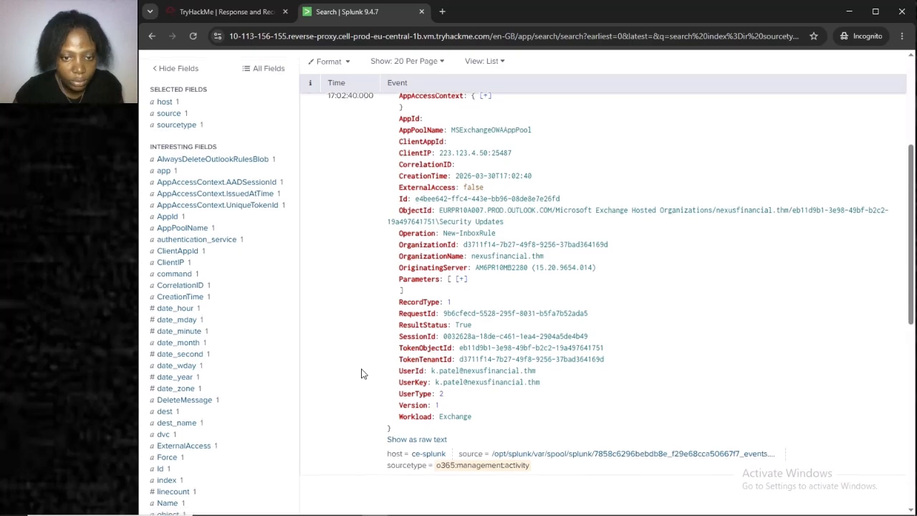
{"action": "scroll", "coordinate": [362, 373], "scroll_direction": "down", "scroll_amount": 1}
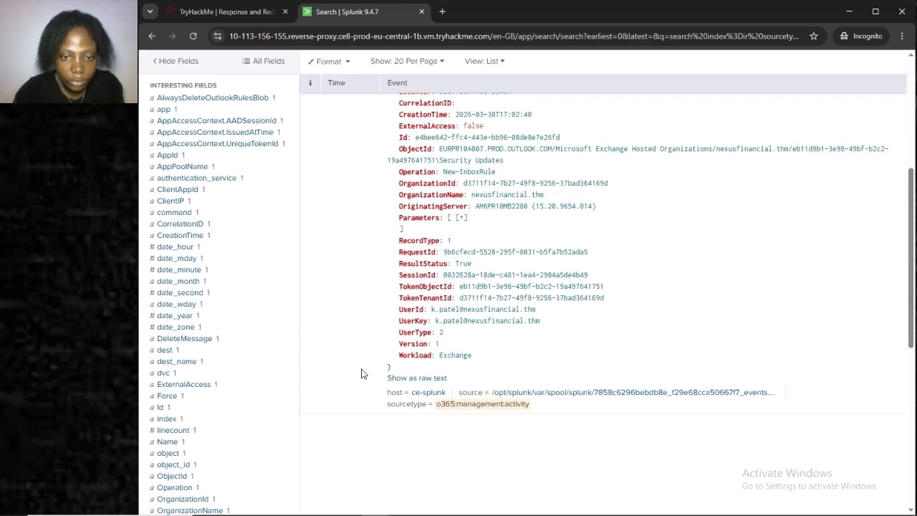
{"action": "scroll", "coordinate": [362, 373], "scroll_direction": "up", "scroll_amount": 2}
{"action": "scroll", "coordinate": [362, 373], "scroll_direction": "up", "scroll_amount": 1}
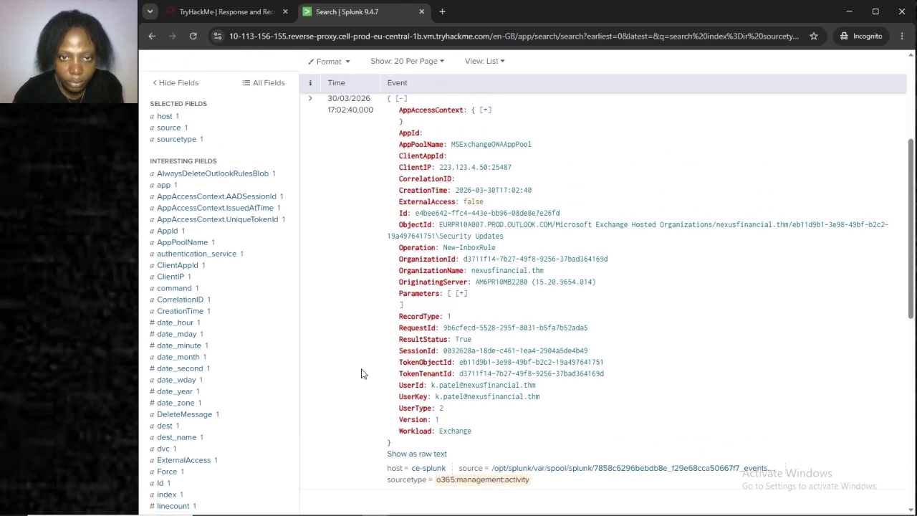
{"action": "scroll", "coordinate": [362, 373], "scroll_direction": "down", "scroll_amount": 2}
{"action": "scroll", "coordinate": [362, 374], "scroll_direction": "down", "scroll_amount": 1}
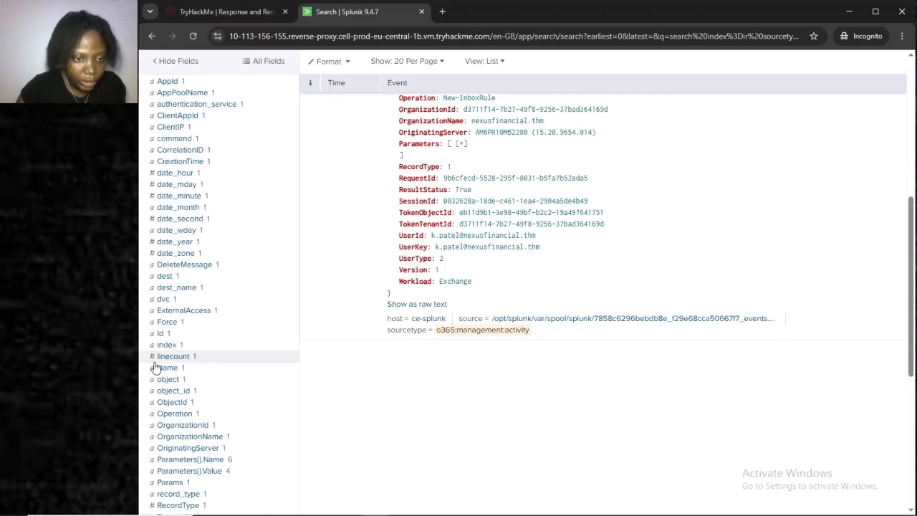
{"action": "left_click", "coordinate": [188, 368]}
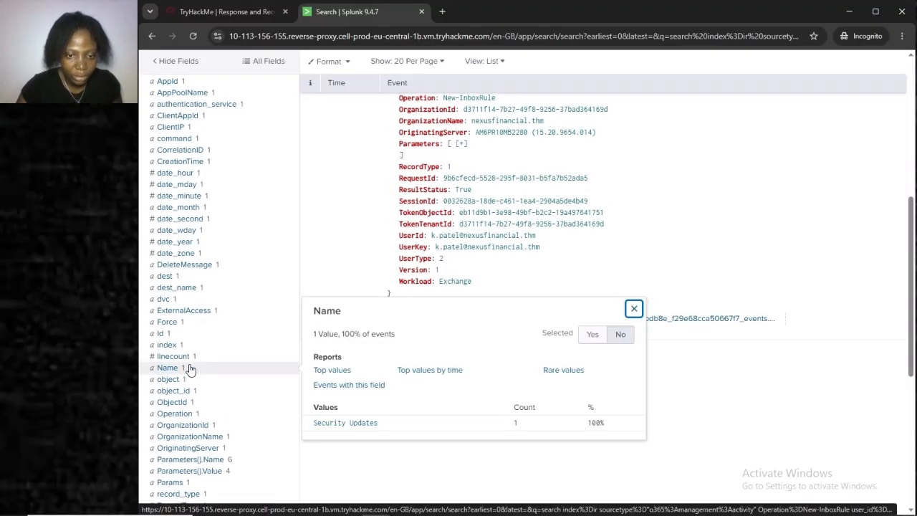
Copy the Name value and submit Security Updates as the answer to Task 6's second-account inbox rule question in TryHackMe.
{"action": "left_click", "coordinate": [313, 425]}
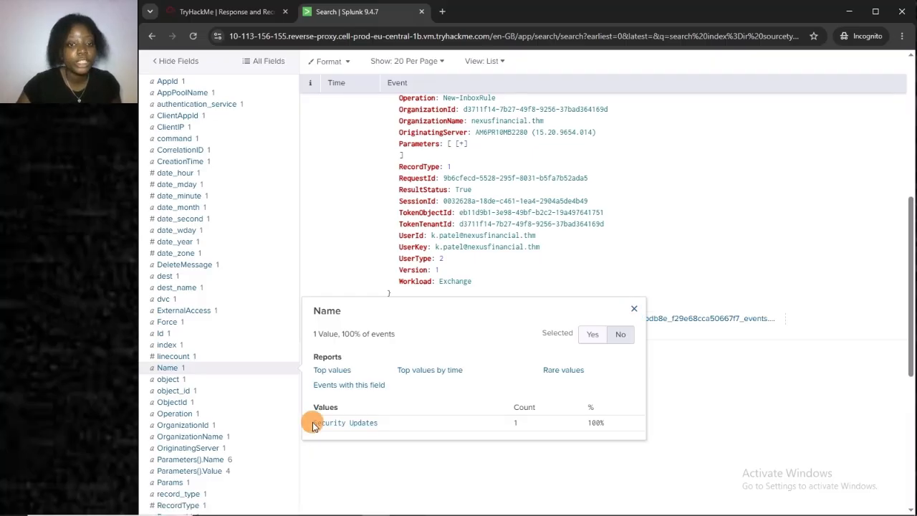
{"action": "left_click_drag", "start_coordinate": [313, 426], "coordinate": [391, 425]}
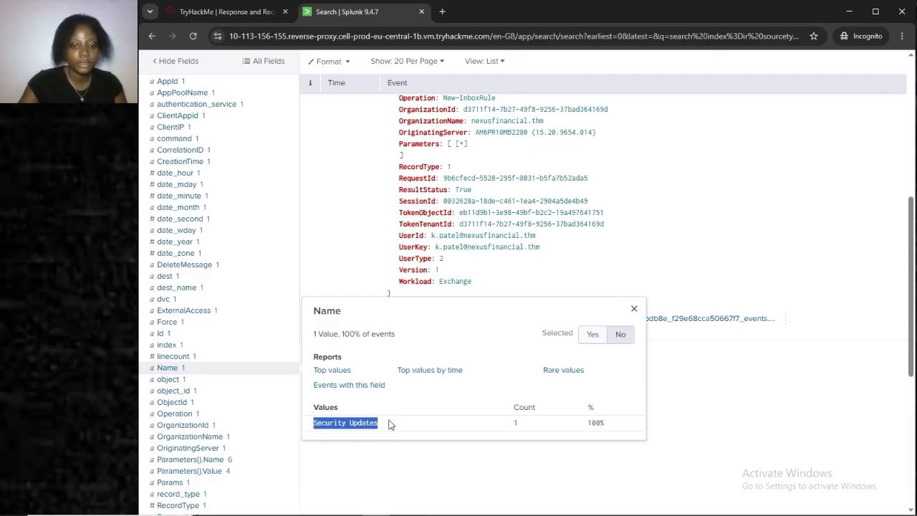
{"action": "key", "text": "ctrl+c"}
{"action": "left_click", "coordinate": [226, 11]}
{"action": "left_click", "coordinate": [322, 227]}
{"action": "key", "text": "ctrl+v"}
{"action": "left_click", "coordinate": [803, 229]}
Copy the Email Hiding Rules containment response from Task 3 and submit "Remove the malicious inbox rules immediately" as Task 6's inbox rule containment answer.
{"action": "scroll", "coordinate": [627, 253], "scroll_direction": "down", "scroll_amount": 1}
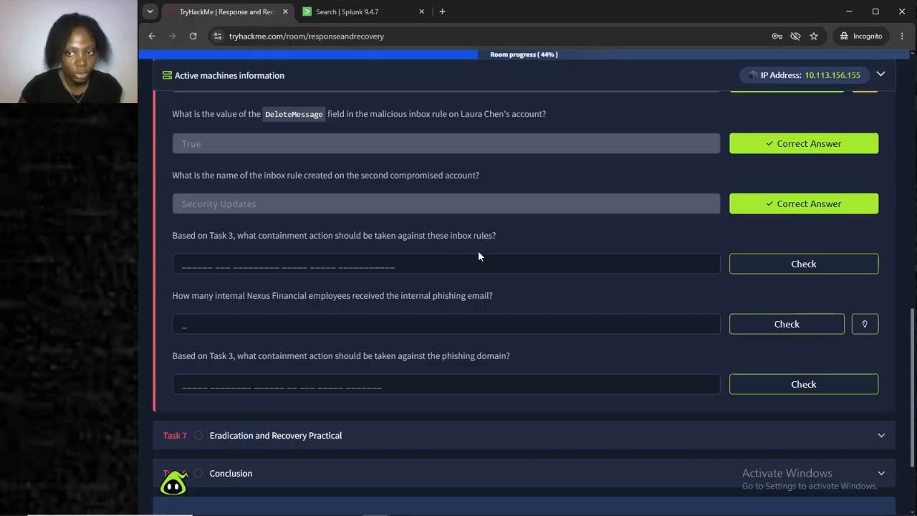
{"action": "scroll", "coordinate": [519, 242], "scroll_direction": "up", "scroll_amount": 5}
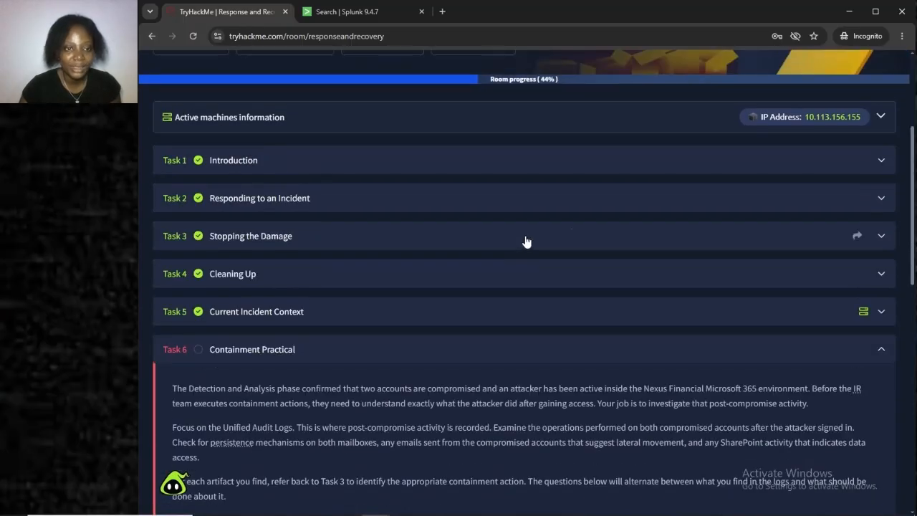
{"action": "left_click", "coordinate": [647, 242]}
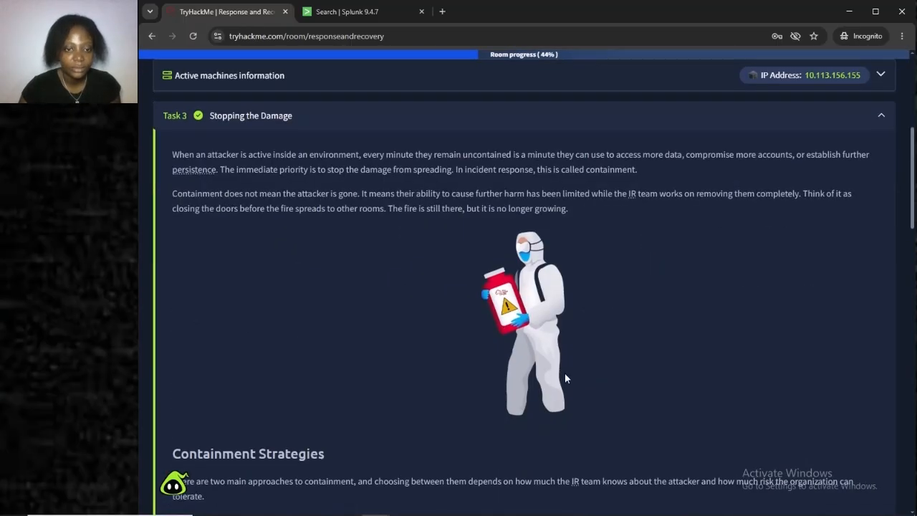
{"action": "scroll", "coordinate": [565, 373], "scroll_direction": "down", "scroll_amount": 6}
{"action": "scroll", "coordinate": [564, 373], "scroll_direction": "down", "scroll_amount": 4}
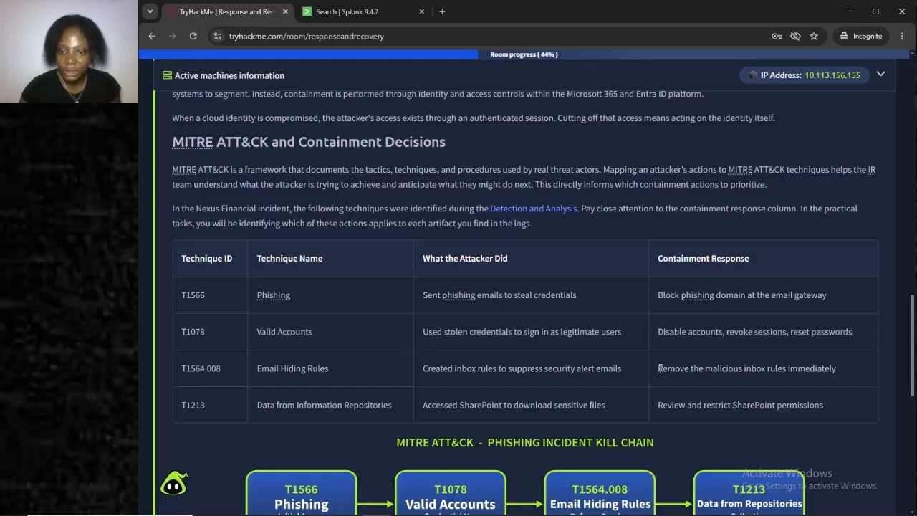
{"action": "left_click_drag", "start_coordinate": [659, 369], "coordinate": [769, 377]}
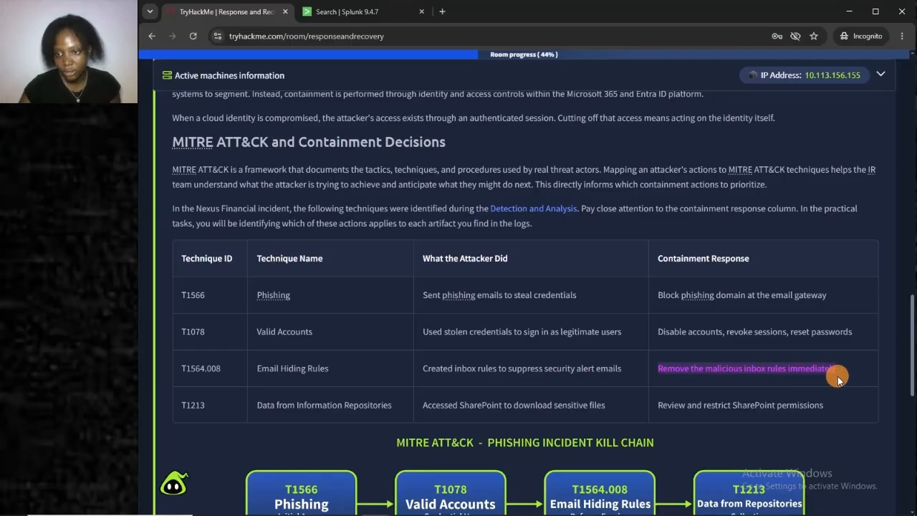
{"action": "right_click", "coordinate": [585, 362]}
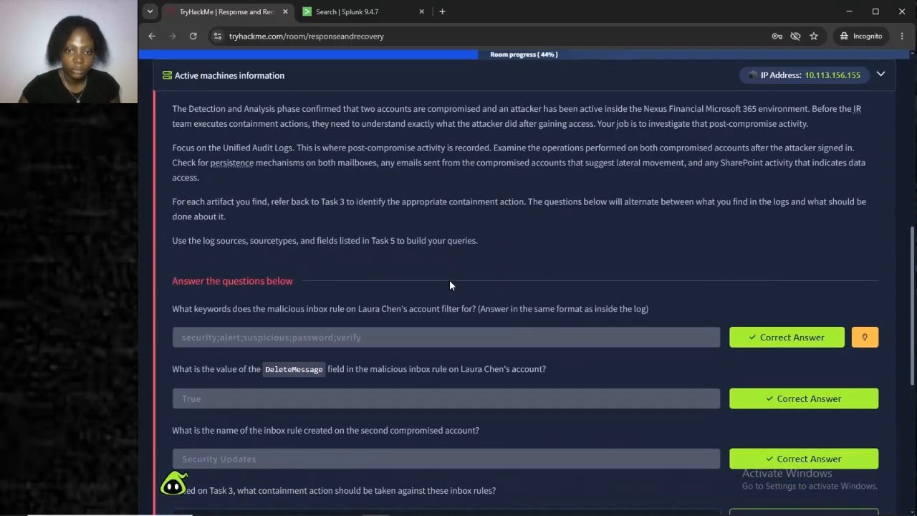
{"action": "scroll", "coordinate": [449, 280], "scroll_direction": "down", "scroll_amount": 3}
{"action": "key", "text": "Return"}
{"action": "scroll", "coordinate": [278, 301], "scroll_direction": "down", "scroll_amount": 1}
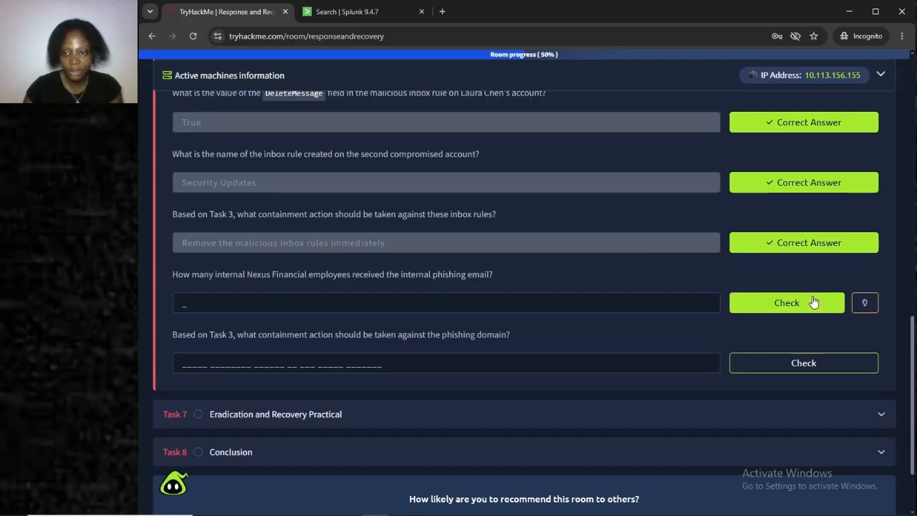
Switch to Splunk, reduce the search to index=ir, and filter it to the sourcetype o365:reporting:messagetrace.
{"action": "left_click", "coordinate": [380, 12]}
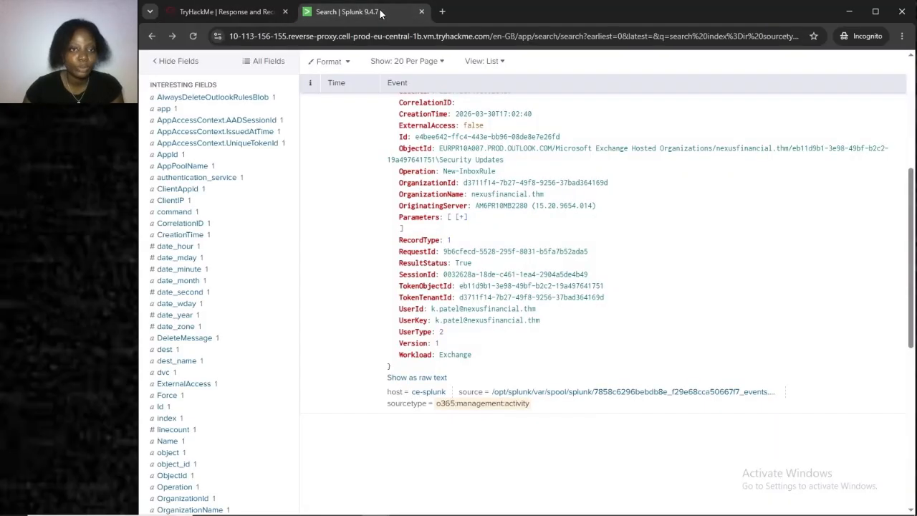
{"action": "scroll", "coordinate": [368, 179], "scroll_direction": "up", "scroll_amount": 5}
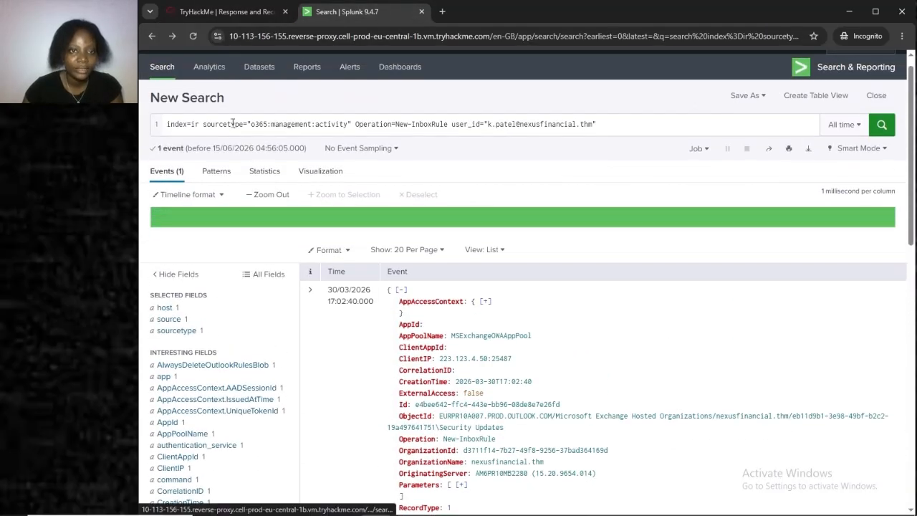
{"action": "left_click_drag", "start_coordinate": [204, 125], "coordinate": [607, 125]}
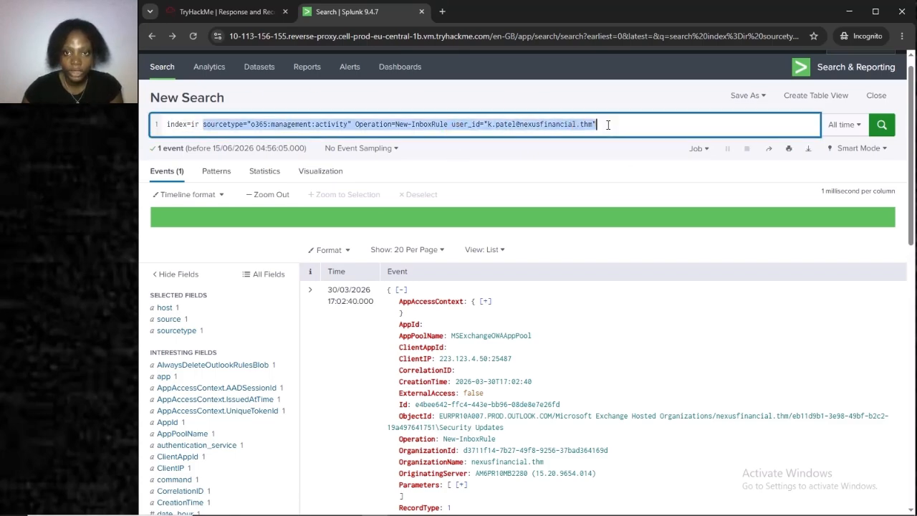
{"action": "key", "text": "BackSpace"}
{"action": "key", "text": "Return"}
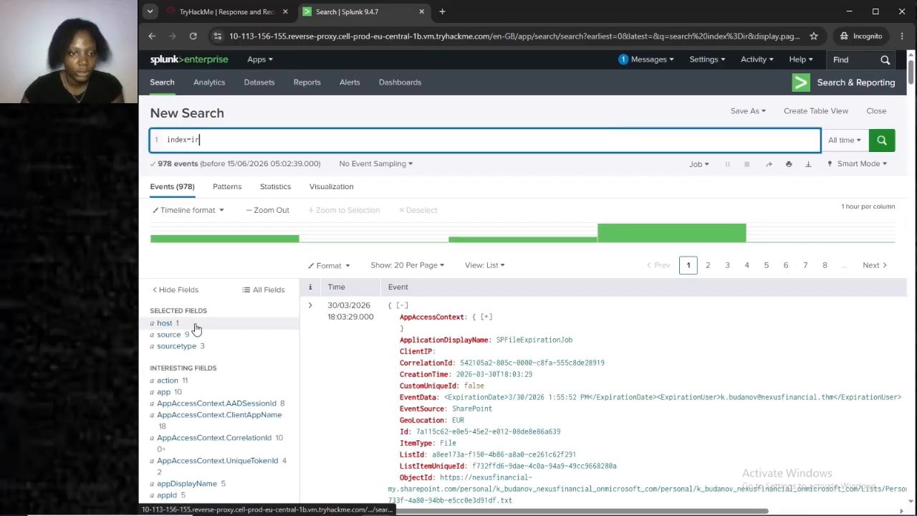
{"action": "left_click", "coordinate": [219, 350]}
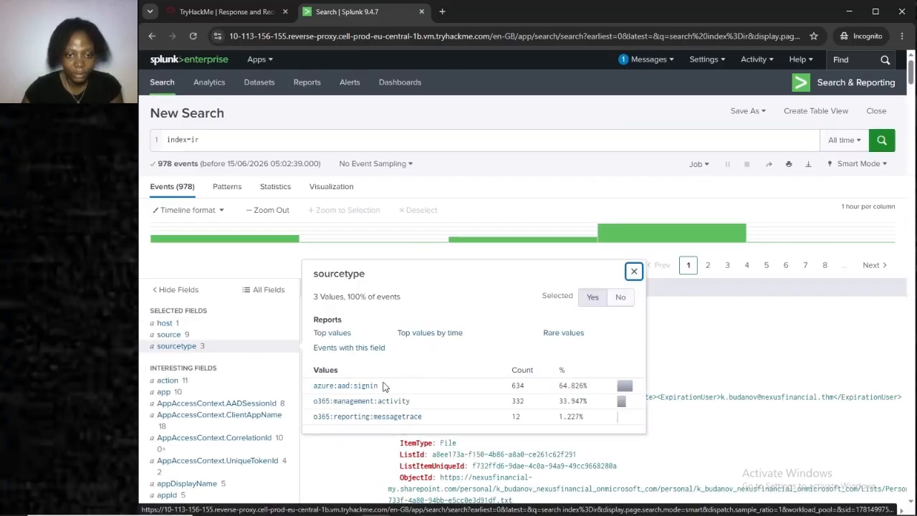
{"action": "left_click", "coordinate": [421, 421]}
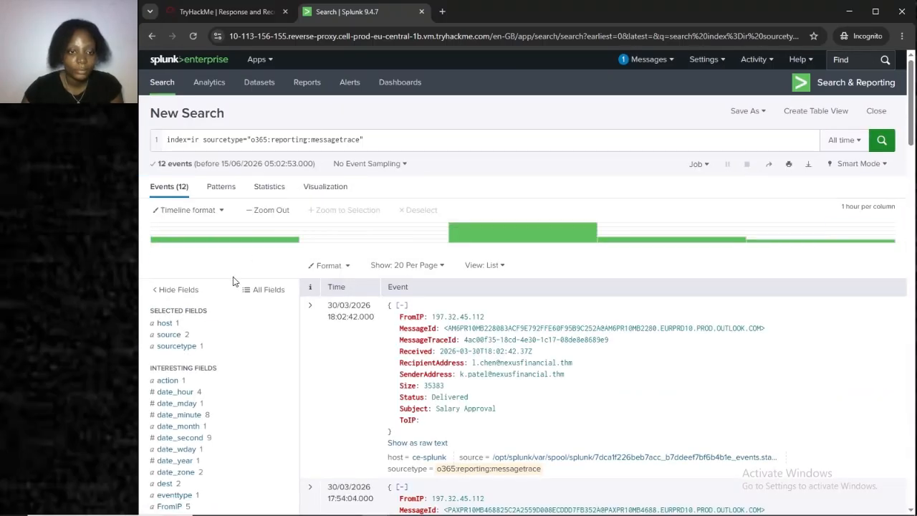
Recheck Task 6's internal phishing question in TryHackMe, and filter the Splunk message trace to the subject "HR Policy Update – Immediate Action Required".
{"action": "scroll", "coordinate": [231, 282], "scroll_direction": "down", "scroll_amount": 1}
{"action": "left_click", "coordinate": [240, 11]}
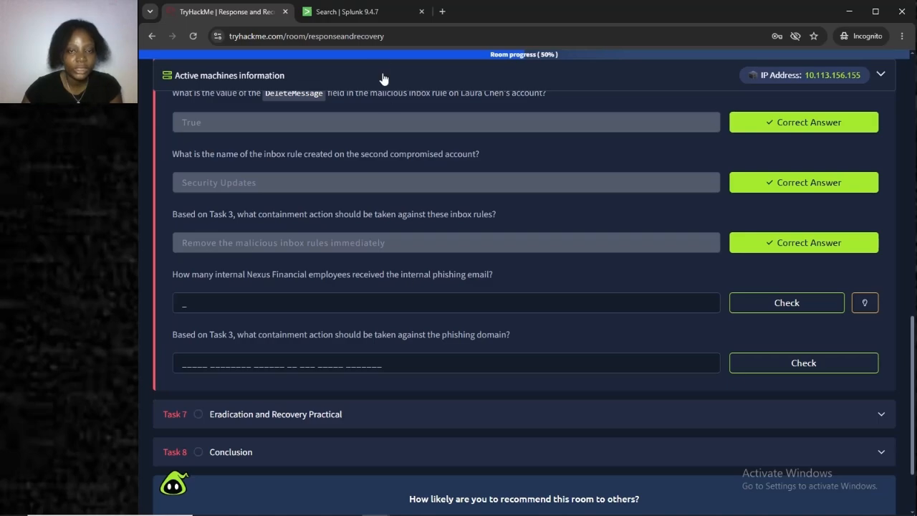
{"action": "left_click", "coordinate": [352, 12]}
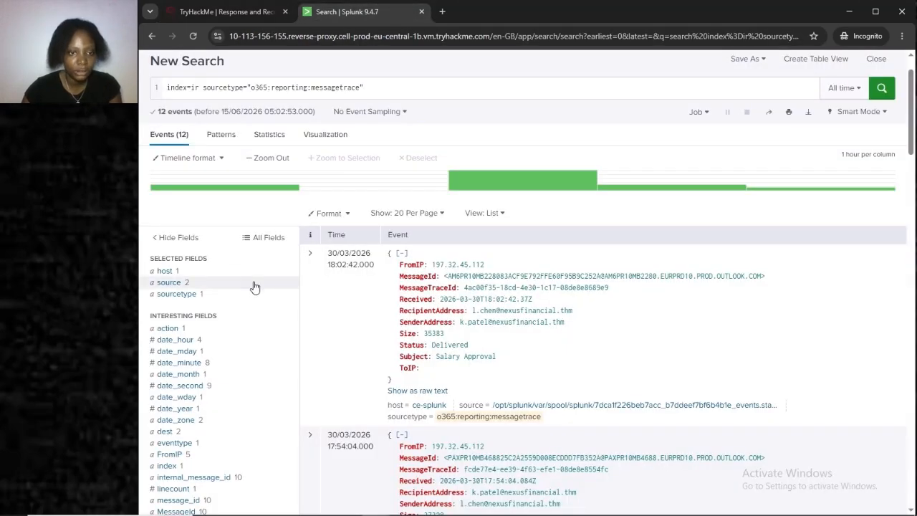
{"action": "scroll", "coordinate": [255, 287], "scroll_direction": "down", "scroll_amount": 2}
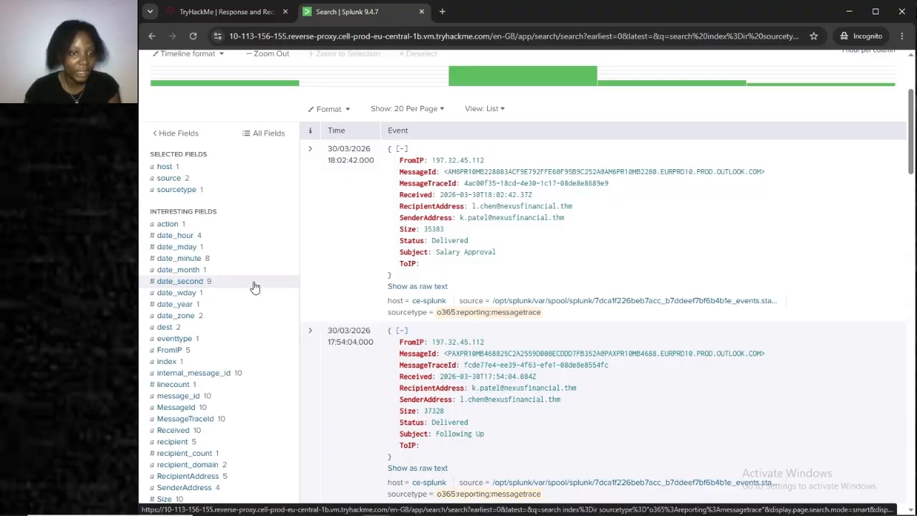
{"action": "scroll", "coordinate": [254, 287], "scroll_direction": "down", "scroll_amount": 2}
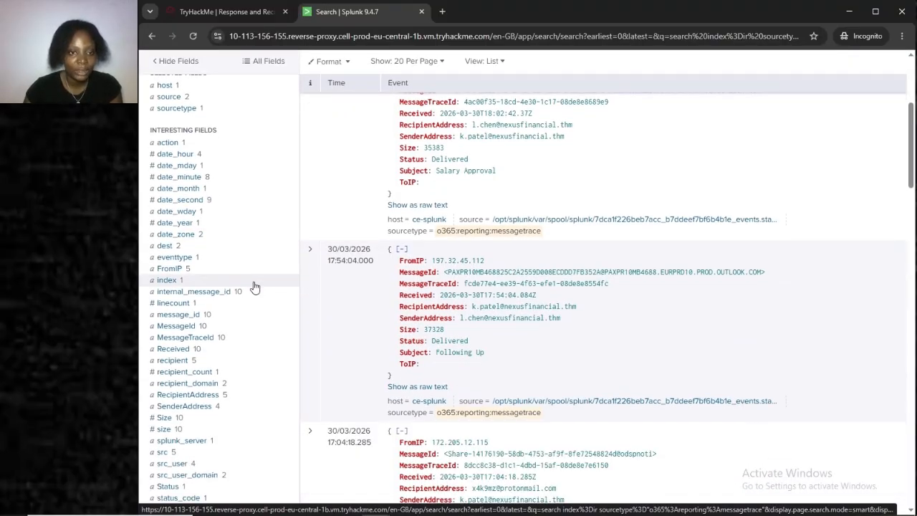
{"action": "scroll", "coordinate": [254, 287], "scroll_direction": "down", "scroll_amount": 2}
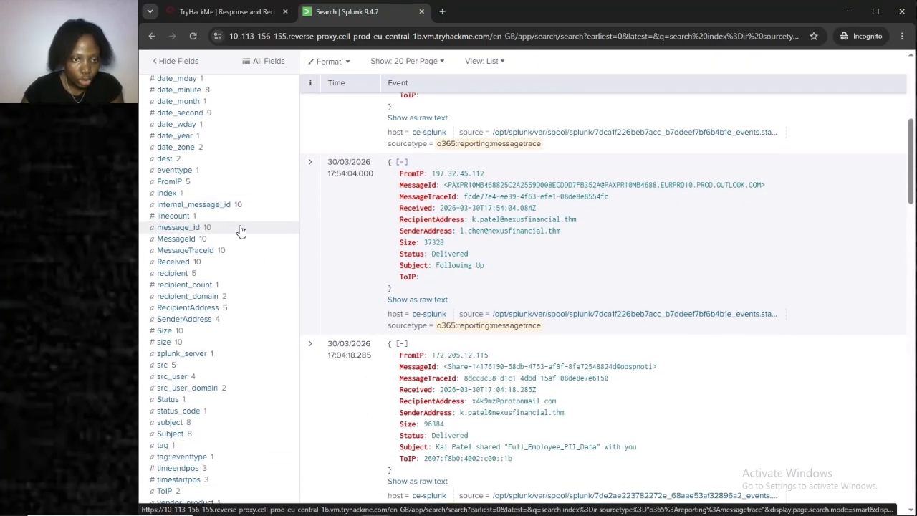
{"action": "scroll", "coordinate": [241, 230], "scroll_direction": "down", "scroll_amount": 3}
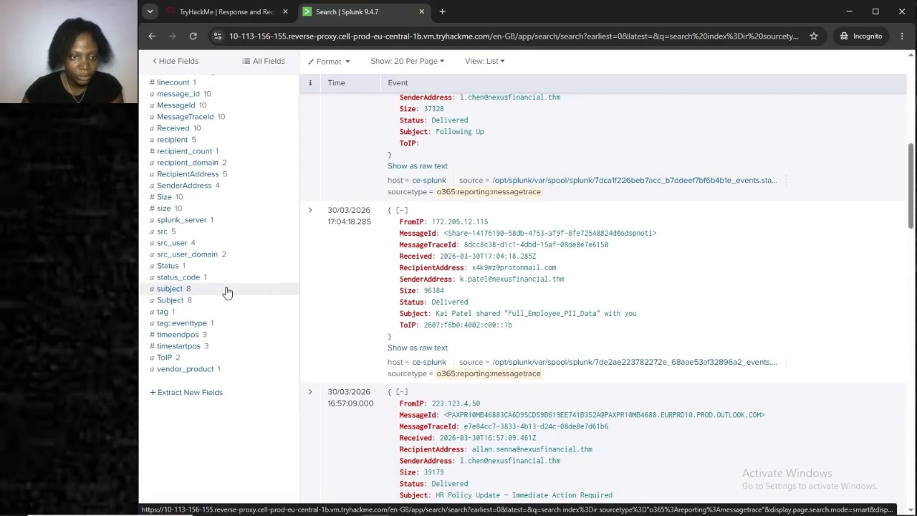
{"action": "left_click", "coordinate": [169, 288]}
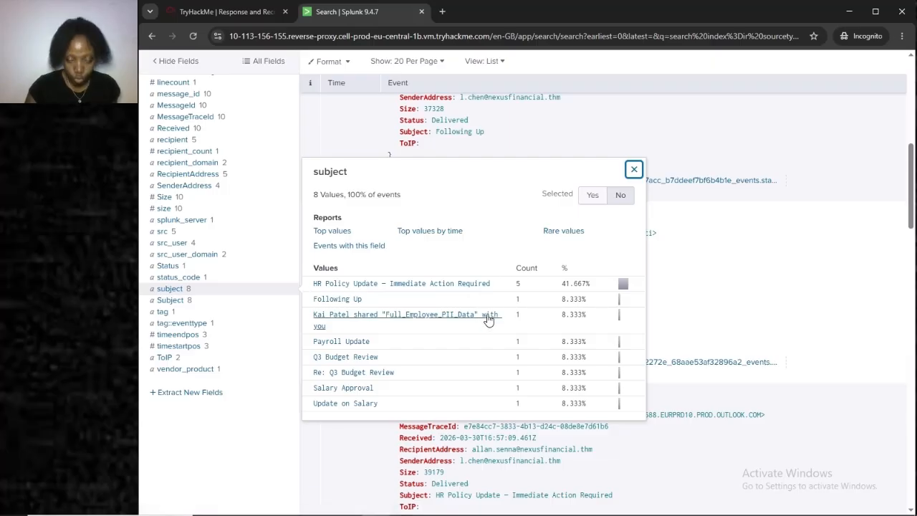
{"action": "left_click", "coordinate": [473, 284]}
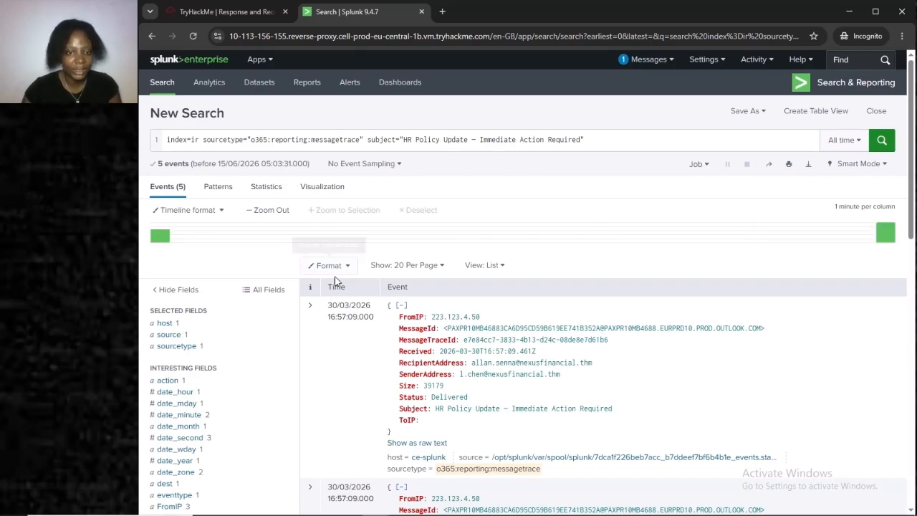
Review the filtered phishing events and list their SenderAddress values to see how many emails came from the internal account.
{"action": "scroll", "coordinate": [283, 416], "scroll_direction": "down", "scroll_amount": 3}
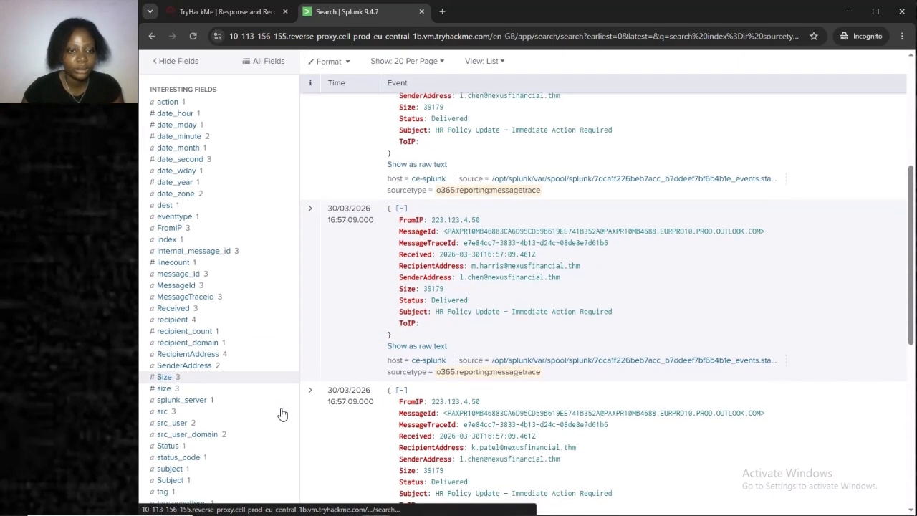
{"action": "scroll", "coordinate": [265, 411], "scroll_direction": "up", "scroll_amount": 3}
{"action": "scroll", "coordinate": [221, 394], "scroll_direction": "down", "scroll_amount": 2}
{"action": "scroll", "coordinate": [221, 394], "scroll_direction": "down", "scroll_amount": 5}
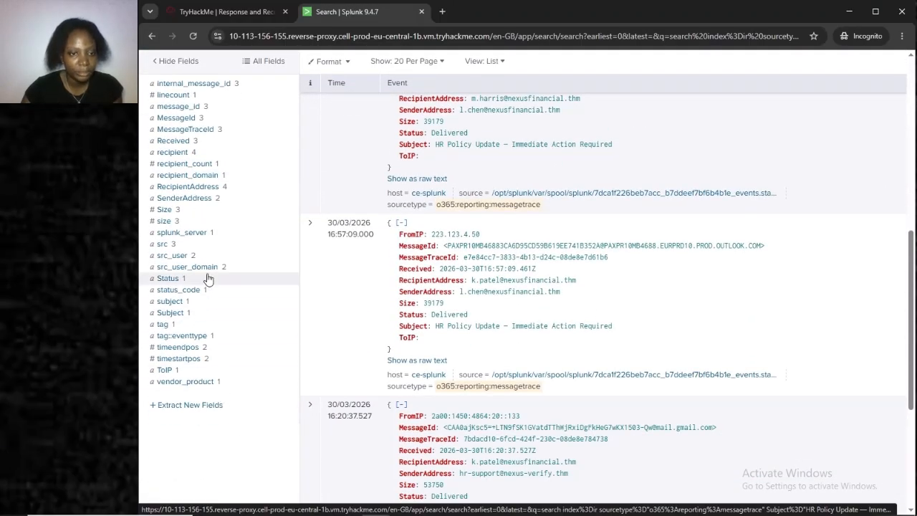
{"action": "left_click", "coordinate": [239, 202]}
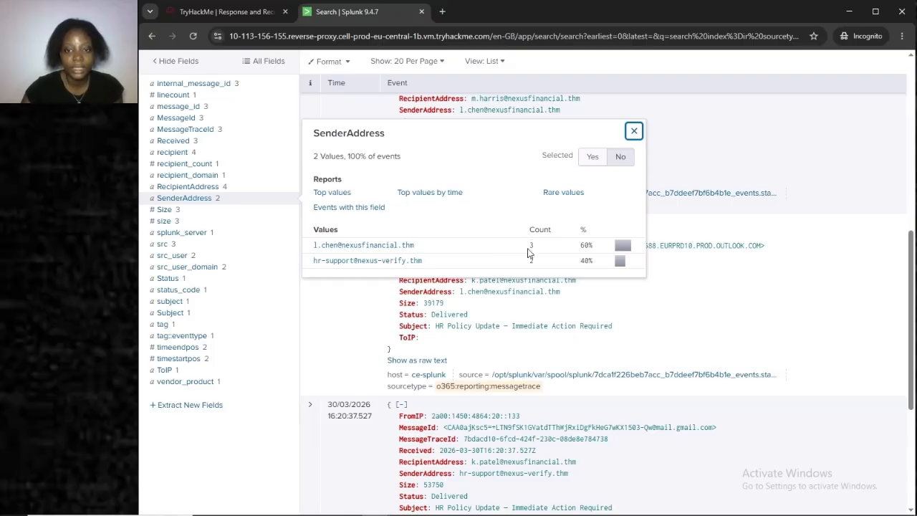
Switch to TryHackMe and submit 3 as the number of internal employees who received the phishing email.
{"action": "left_click", "coordinate": [222, 12]}
{"action": "left_click", "coordinate": [285, 303]}
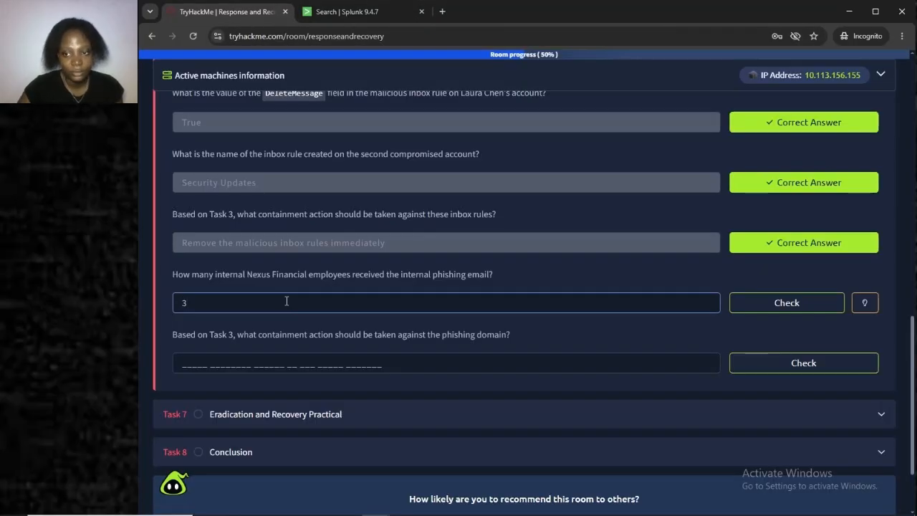
{"action": "key", "text": "Return"}
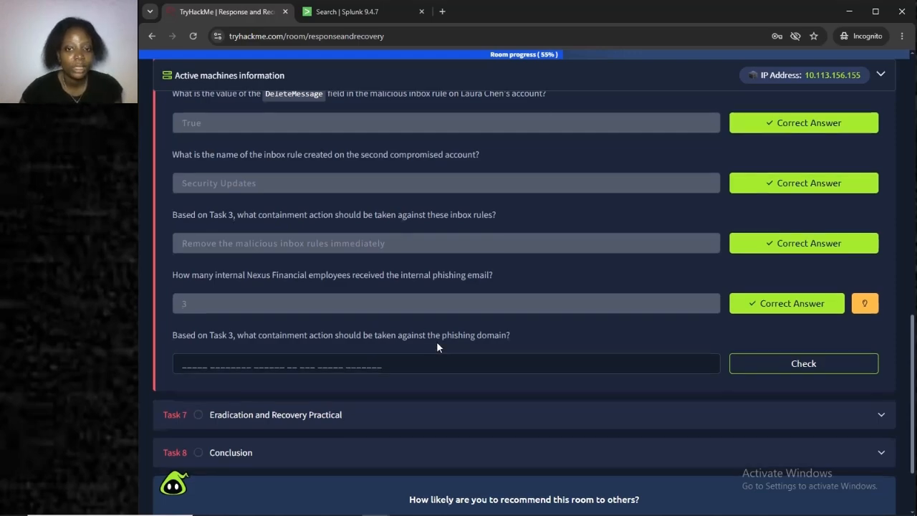
Copy the Phishing containment response from Task 3 and submit "Block phishing domain at the email gateway" as Task 6's phishing domain answer.
{"action": "scroll", "coordinate": [437, 344], "scroll_direction": "up", "scroll_amount": 10}
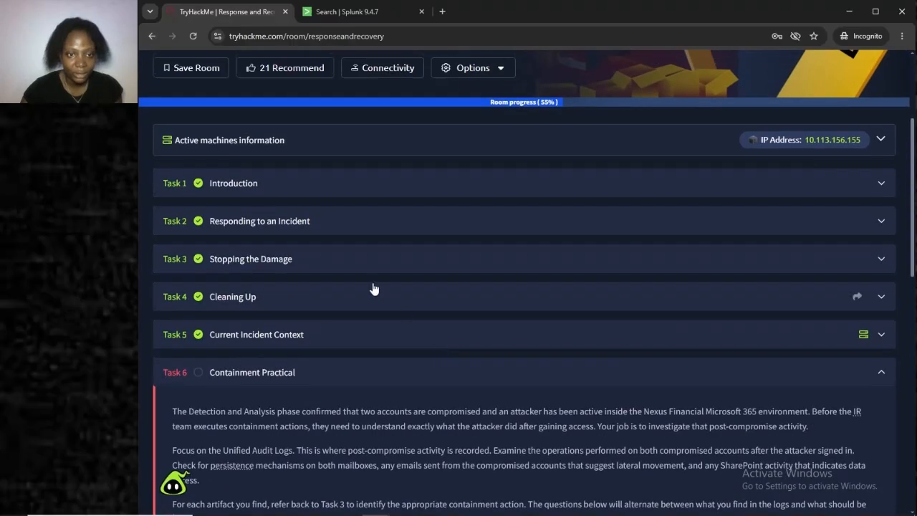
{"action": "left_click", "coordinate": [359, 259]}
{"action": "scroll", "coordinate": [434, 468], "scroll_direction": "down", "scroll_amount": 15}
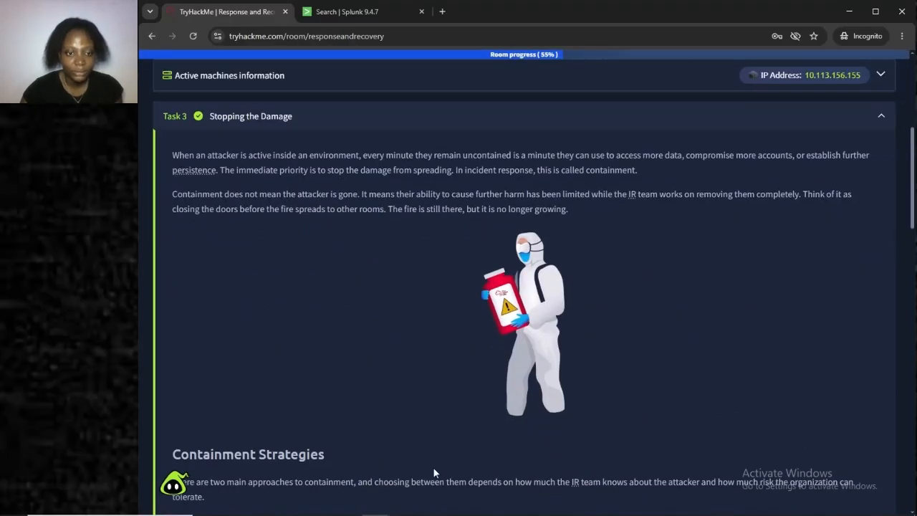
{"action": "scroll", "coordinate": [434, 468], "scroll_direction": "down", "scroll_amount": 4}
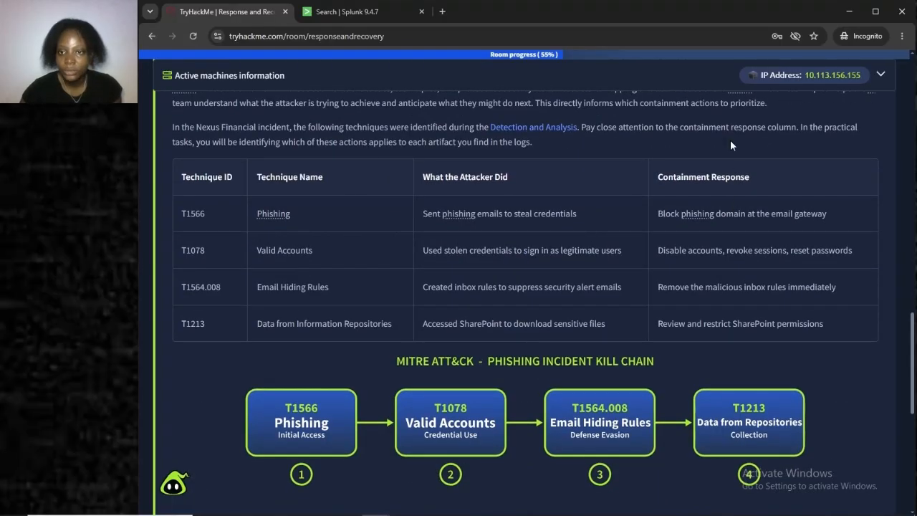
{"action": "left_click_drag", "start_coordinate": [657, 213], "coordinate": [829, 228]}
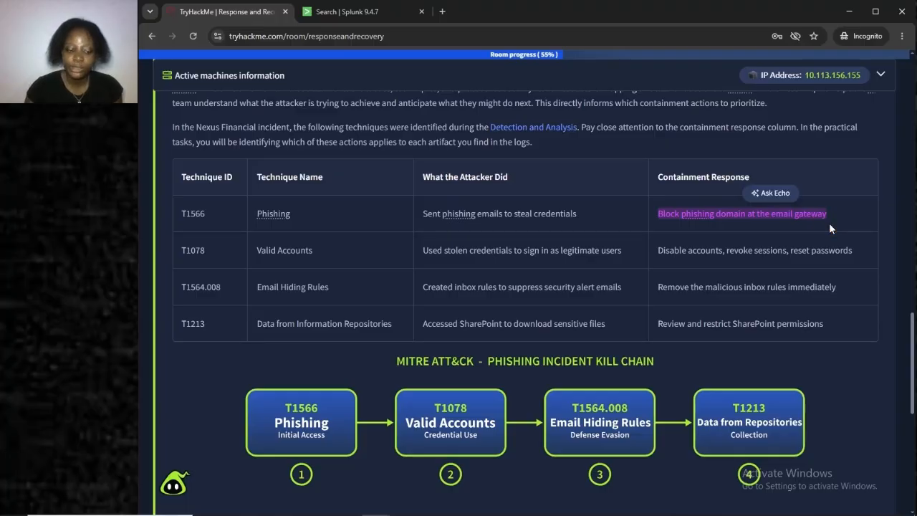
{"action": "key", "text": "ctrl+c"}
{"action": "scroll", "coordinate": [416, 371], "scroll_direction": "down", "scroll_amount": 12}
{"action": "left_click", "coordinate": [386, 380]}
{"action": "key", "text": "ctrl+v"}
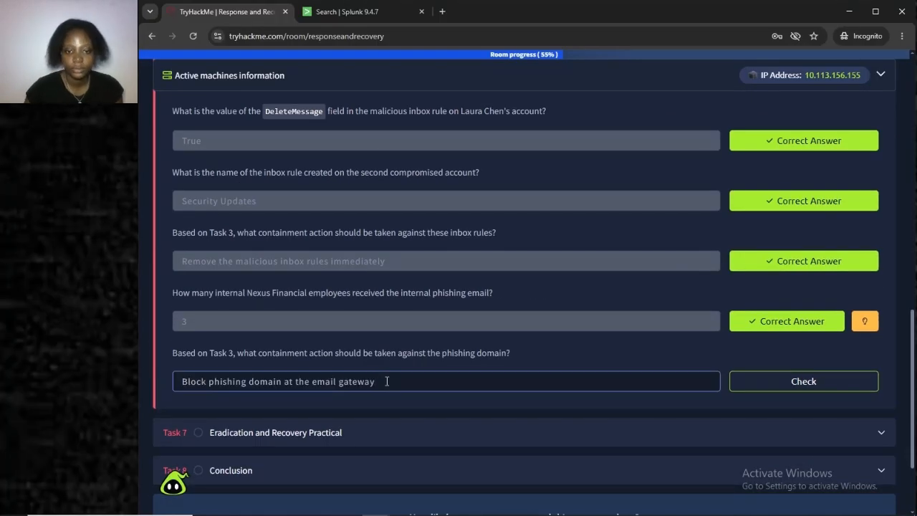
{"action": "key", "text": "Return"}
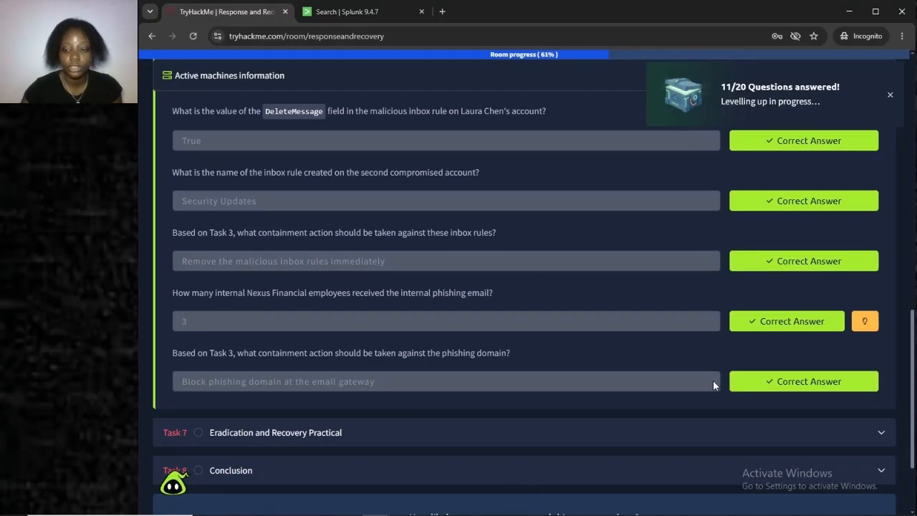
Open Task 7, Eradication and Recovery Practical, and read its instructions and first questions.
{"action": "left_click", "coordinate": [785, 433]}
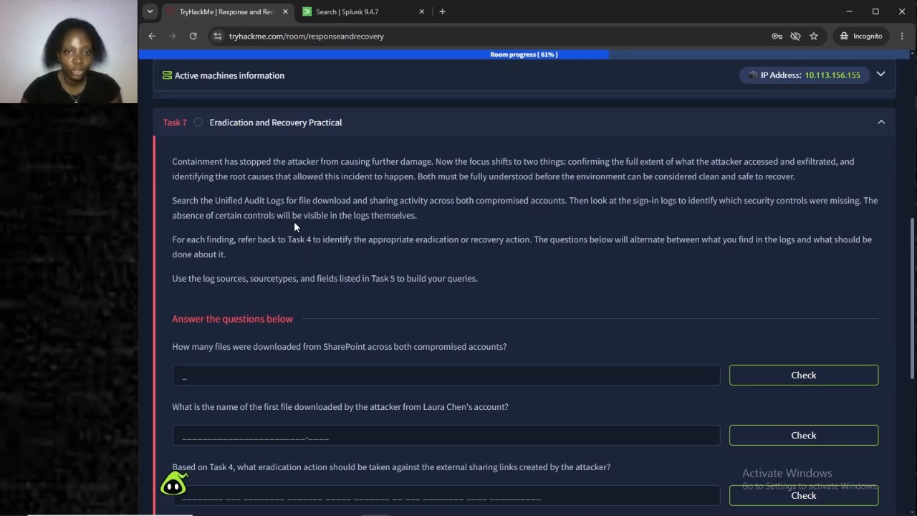
{"action": "scroll", "coordinate": [294, 220], "scroll_direction": "down", "scroll_amount": 1}
{"action": "scroll", "coordinate": [293, 220], "scroll_direction": "up", "scroll_amount": 2}
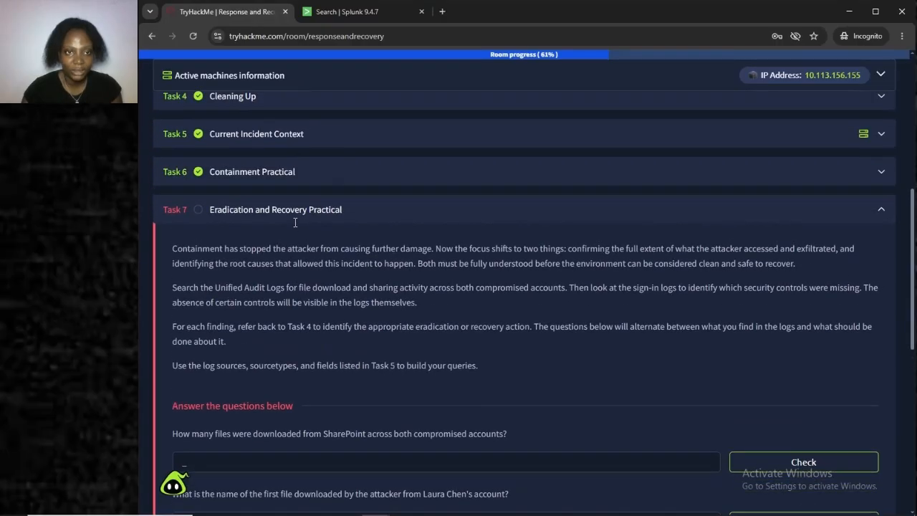
{"action": "scroll", "coordinate": [295, 223], "scroll_direction": "down", "scroll_amount": 3}
Switch to Splunk, reduce the search to index=ir, and filter it to the sourcetype o365:management:activity.
{"action": "left_click", "coordinate": [357, 11]}
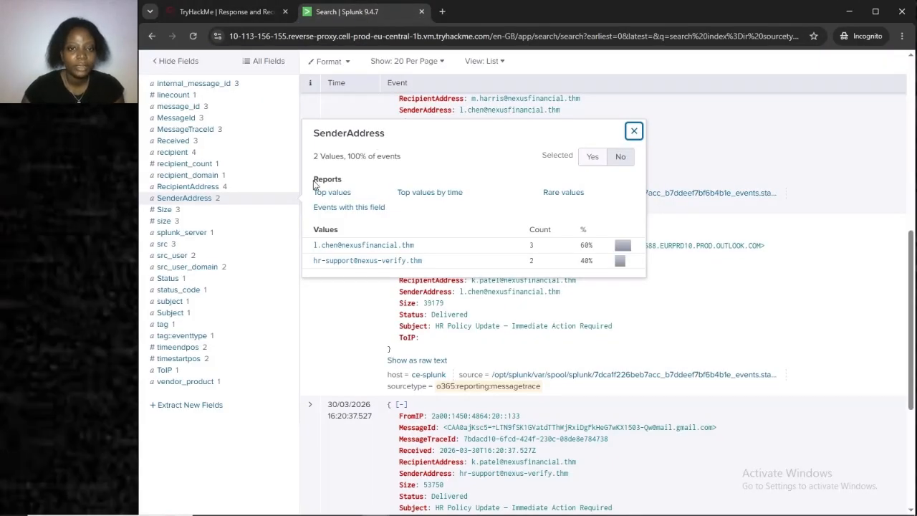
{"action": "scroll", "coordinate": [266, 229], "scroll_direction": "up", "scroll_amount": 3}
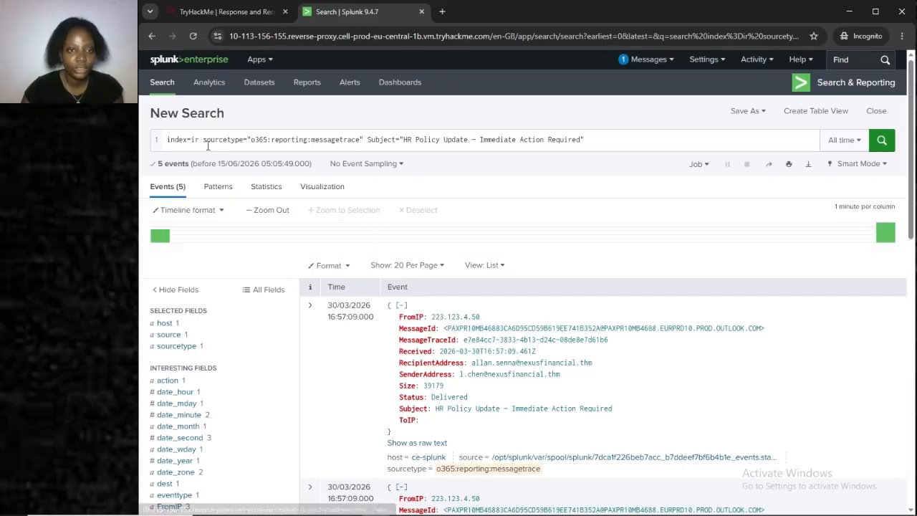
{"action": "scroll", "coordinate": [215, 136], "scroll_direction": "down", "scroll_amount": 5}
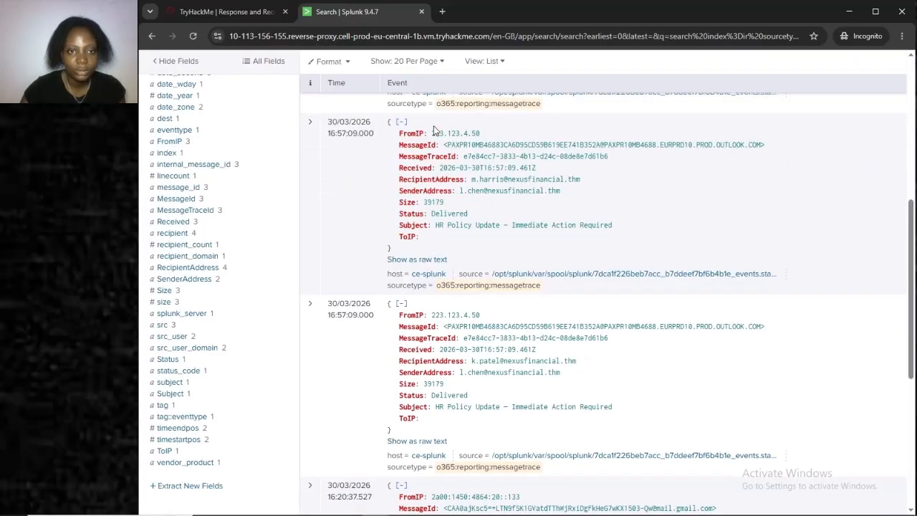
{"action": "scroll", "coordinate": [433, 125], "scroll_direction": "up", "scroll_amount": 5}
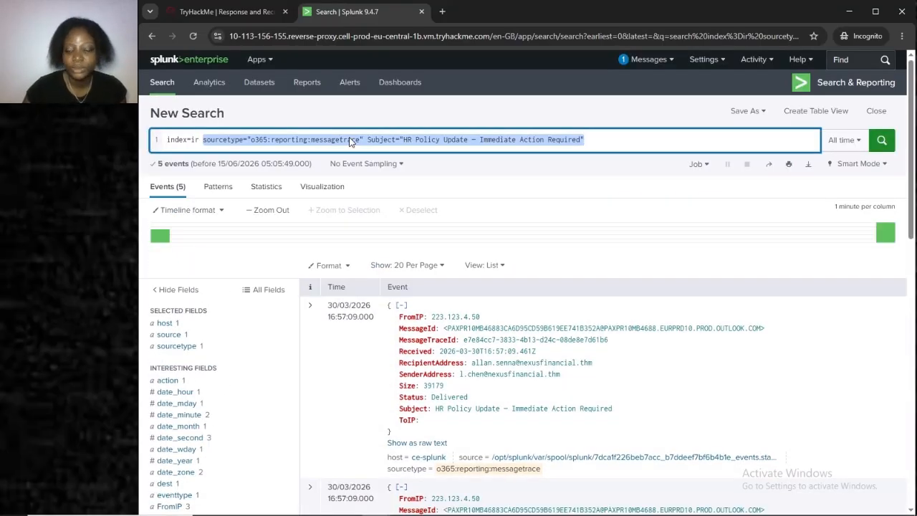
{"action": "key", "text": "BackSpace"}
{"action": "key", "text": "Return"}
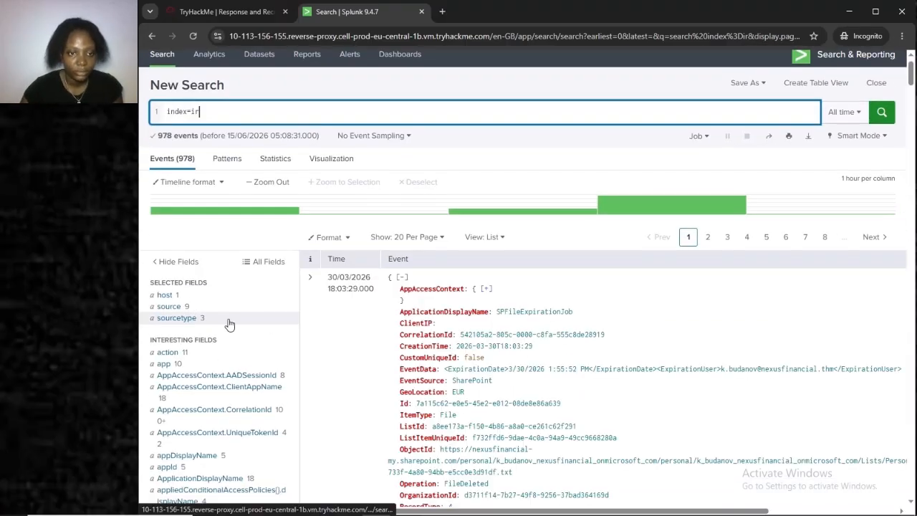
{"action": "left_click", "coordinate": [227, 320]}
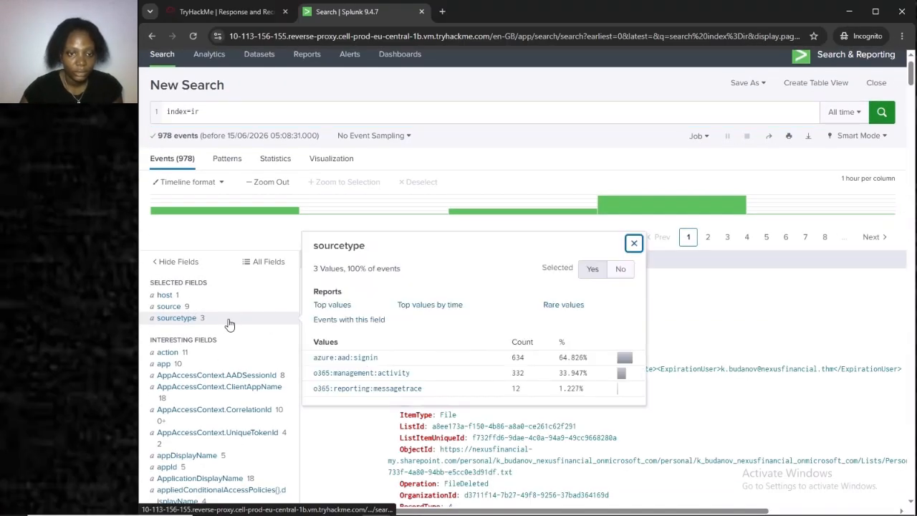
{"action": "left_click", "coordinate": [393, 376]}
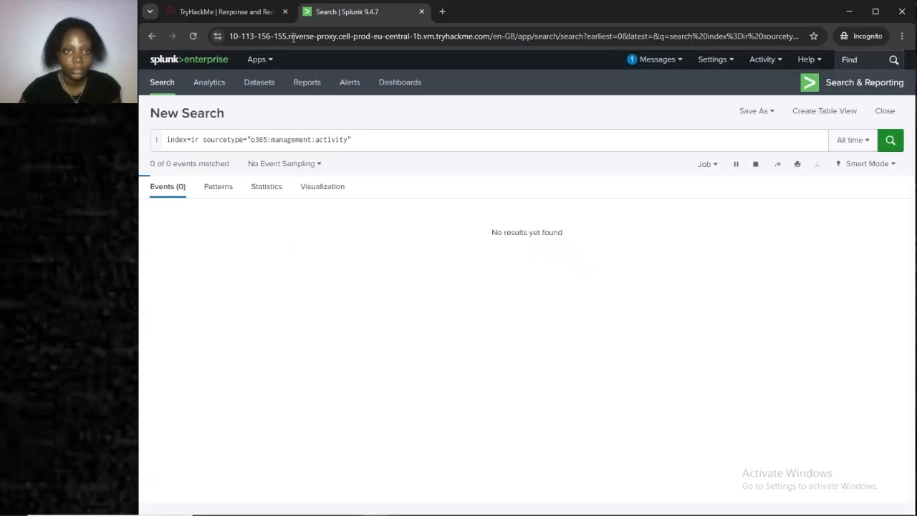
Recheck Task 7's SharePoint download question in TryHackMe, and filter the Splunk activity events to the action value downloaded.
{"action": "left_click", "coordinate": [244, 14]}
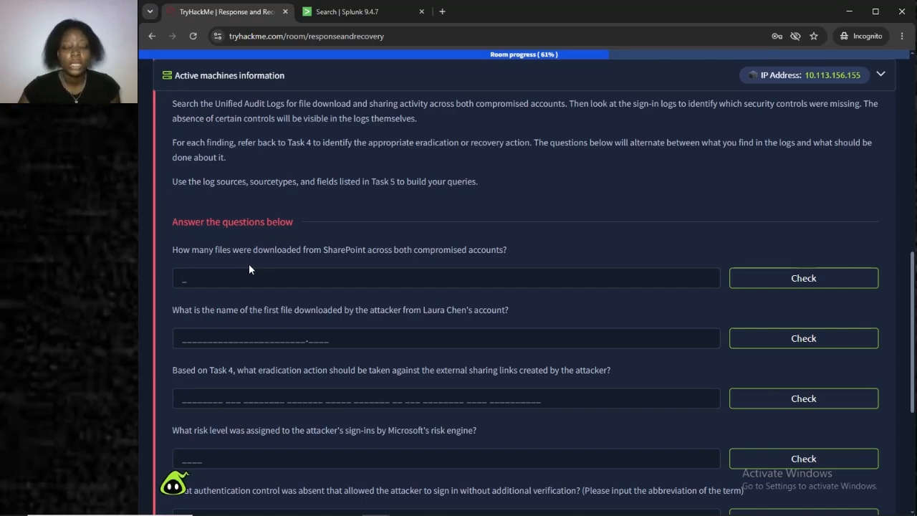
{"action": "left_click", "coordinate": [351, 16]}
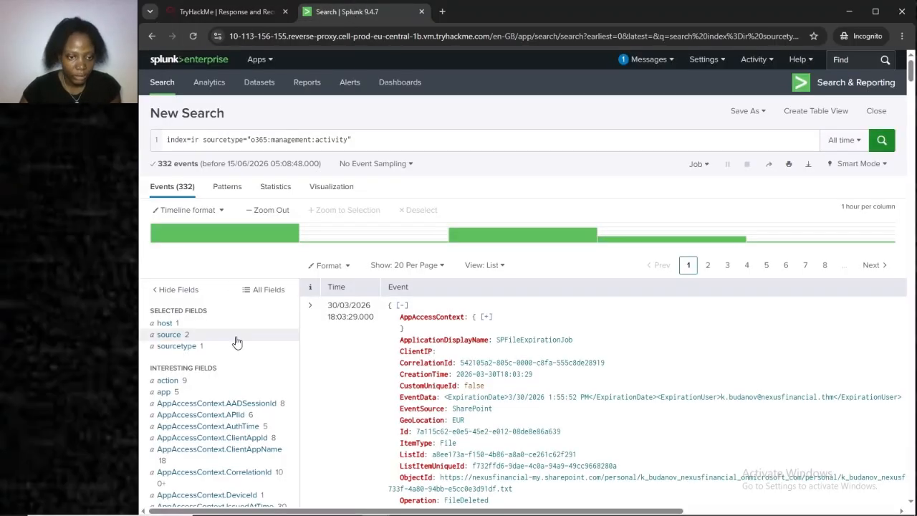
{"action": "scroll", "coordinate": [236, 342], "scroll_direction": "down", "scroll_amount": 1}
{"action": "scroll", "coordinate": [237, 342], "scroll_direction": "down", "scroll_amount": 1}
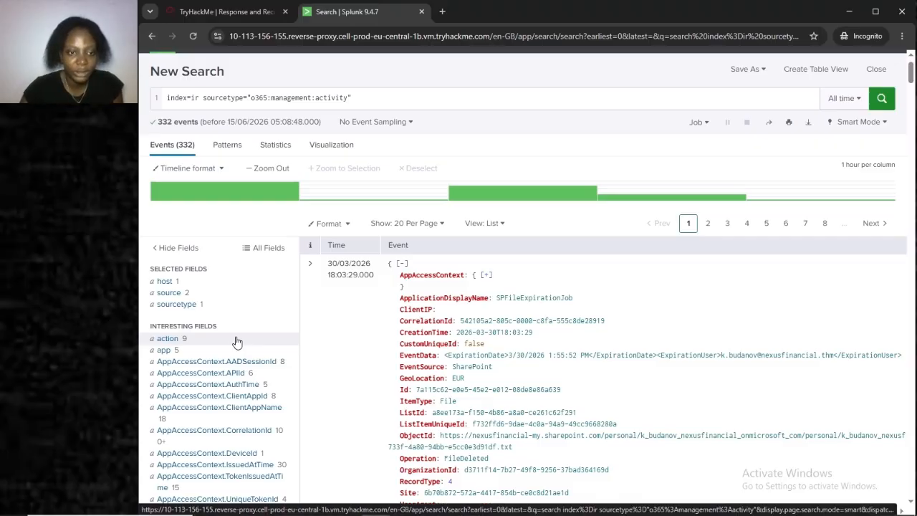
{"action": "left_click", "coordinate": [252, 343]}
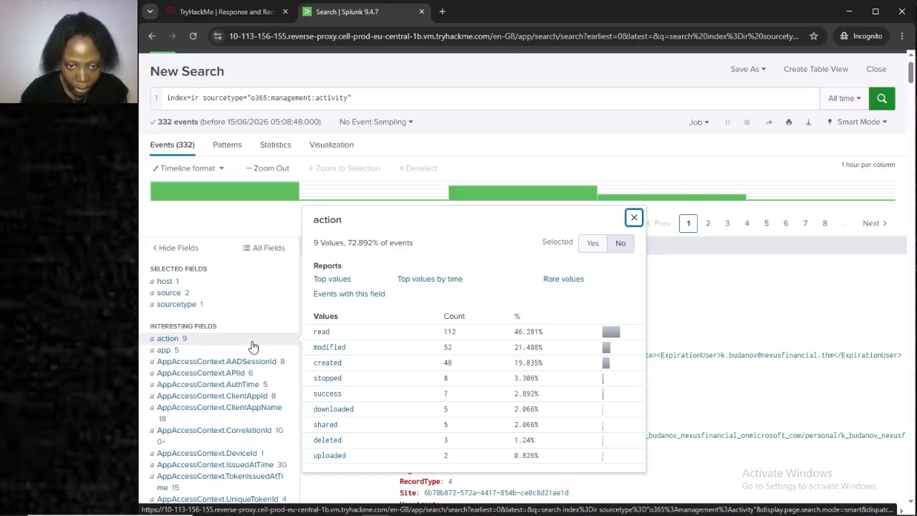
{"action": "left_click", "coordinate": [341, 415]}
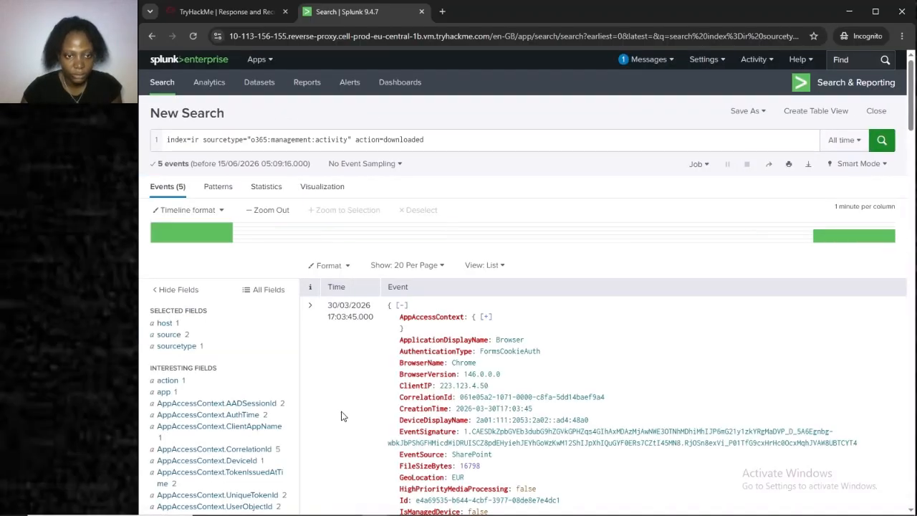
Check the EventSource field's values for the downloaded events, and submit 5 as Task 7's SharePoint file download count in TryHackMe.
{"action": "scroll", "coordinate": [218, 390], "scroll_direction": "down", "scroll_amount": 6}
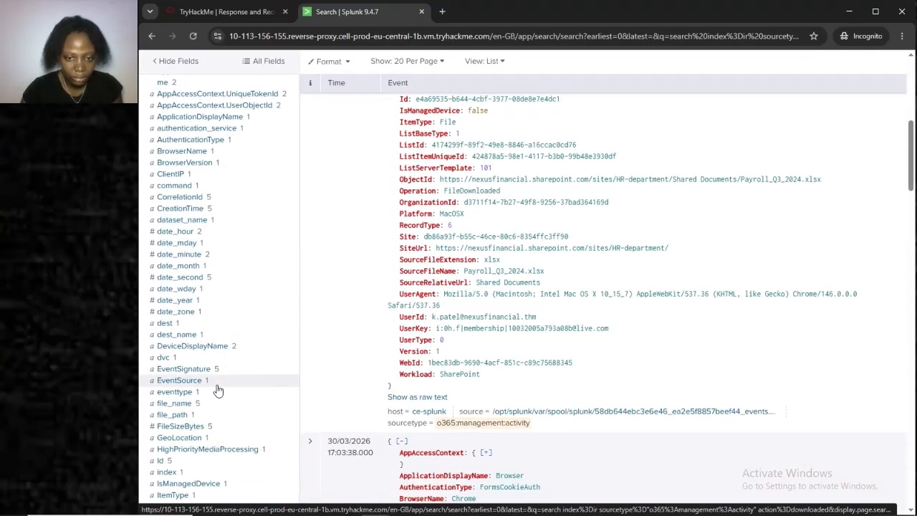
{"action": "left_click", "coordinate": [181, 380]}
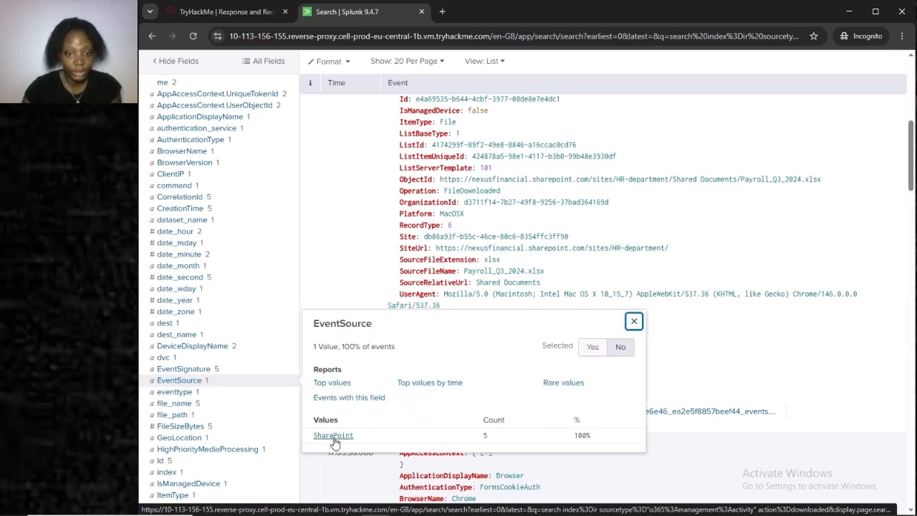
{"action": "left_click", "coordinate": [244, 14]}
{"action": "left_click", "coordinate": [264, 274]}
{"action": "type", "text": "5"}
{"action": "key", "text": "Return"}
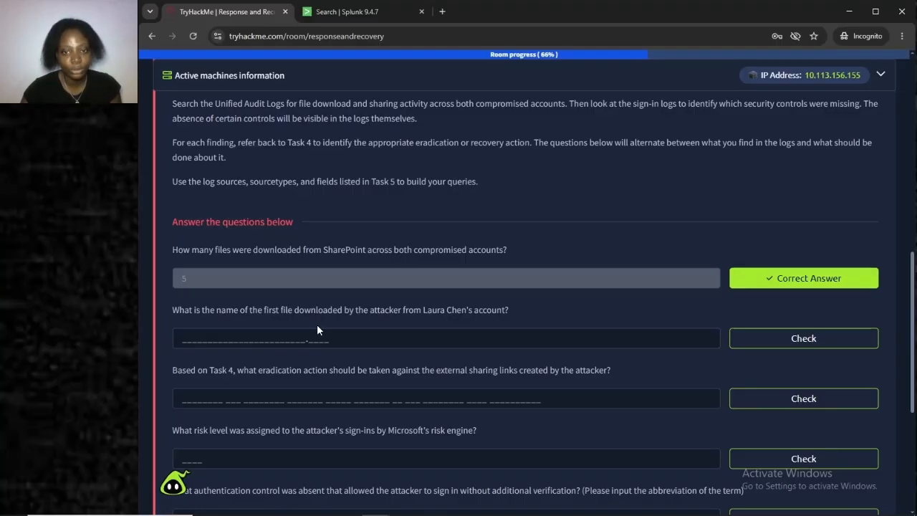
Return to Splunk and filter the downloaded events to the EventSource value SharePoint.
{"action": "left_click", "coordinate": [342, 12]}
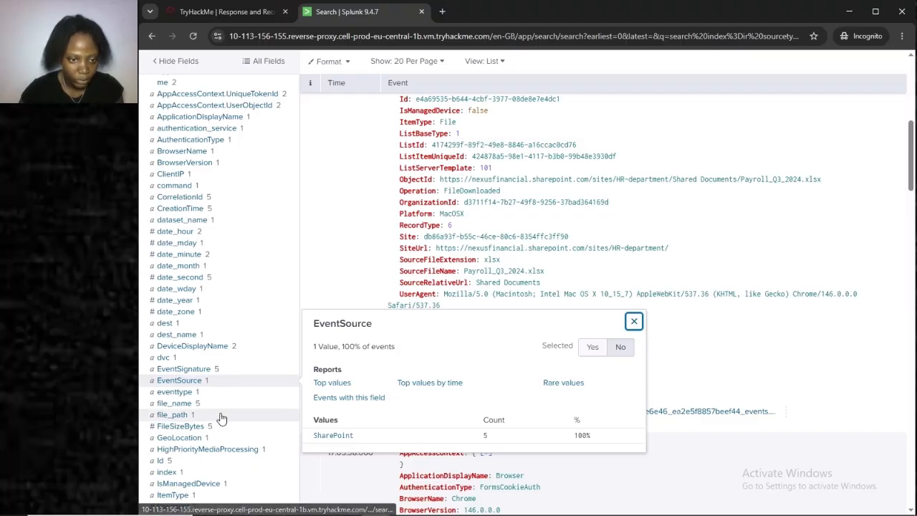
{"action": "scroll", "coordinate": [337, 361], "scroll_direction": "down", "scroll_amount": 1}
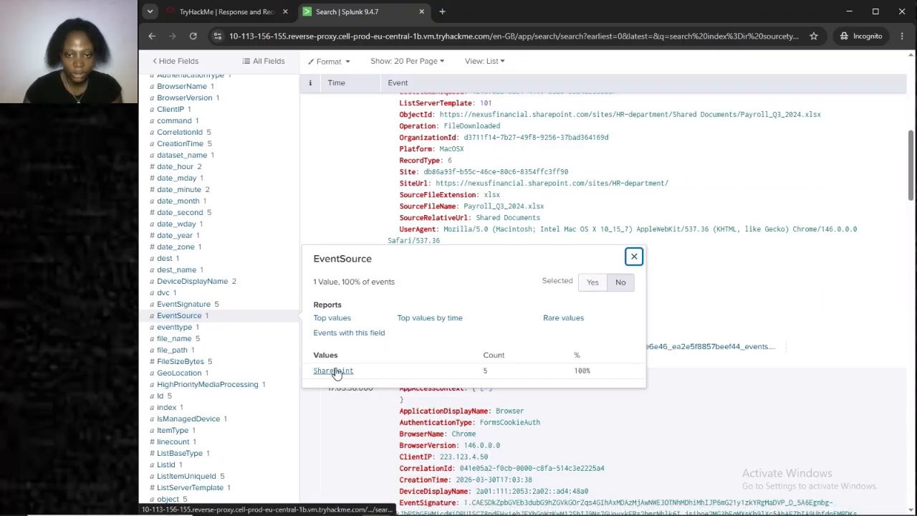
{"action": "left_click", "coordinate": [334, 370]}
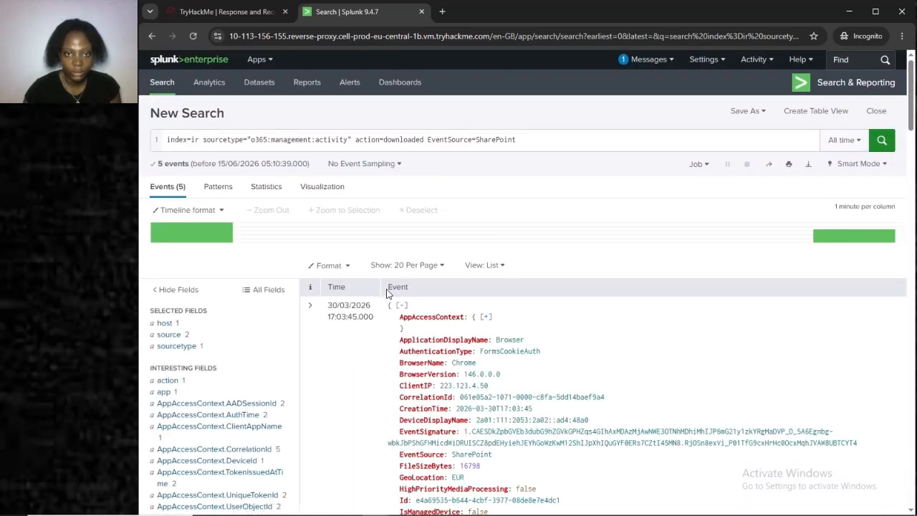
Recheck Task 7's first-downloaded-file question in TryHackMe, and filter the Splunk events to the UserId of the account it names.
{"action": "scroll", "coordinate": [330, 330], "scroll_direction": "down", "scroll_amount": 2}
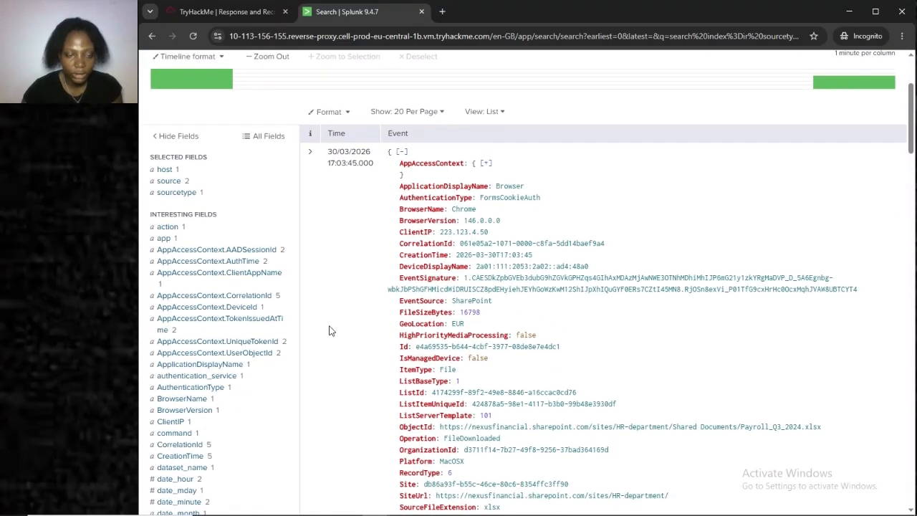
{"action": "left_click", "coordinate": [242, 13]}
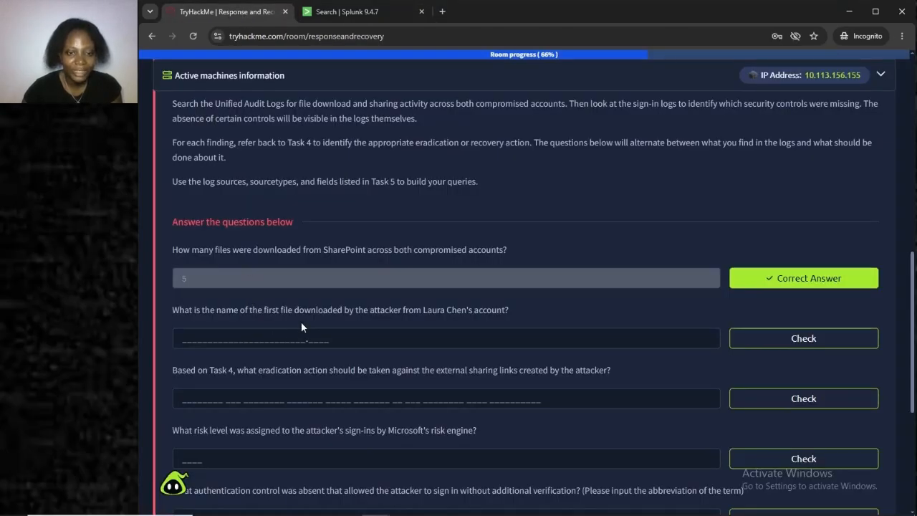
{"action": "left_click", "coordinate": [341, 14]}
{"action": "scroll", "coordinate": [234, 322], "scroll_direction": "down", "scroll_amount": 10}
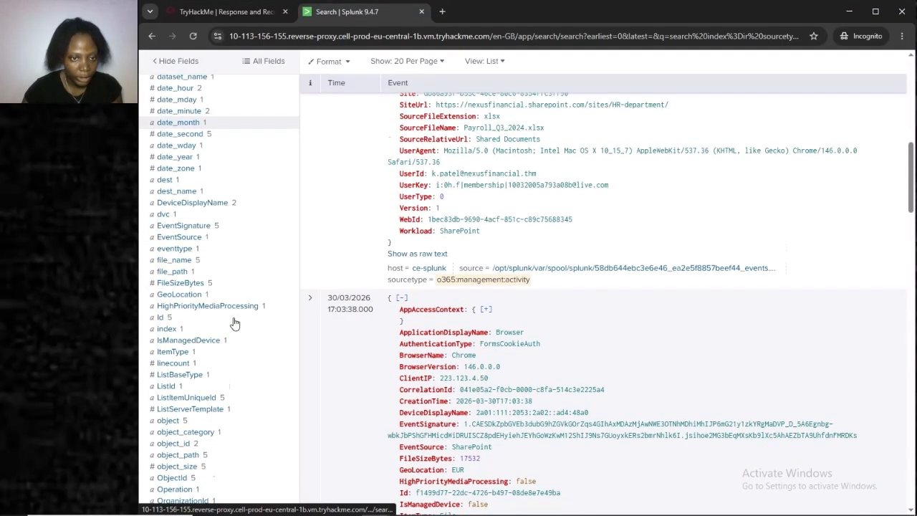
{"action": "scroll", "coordinate": [234, 323], "scroll_direction": "down", "scroll_amount": 5}
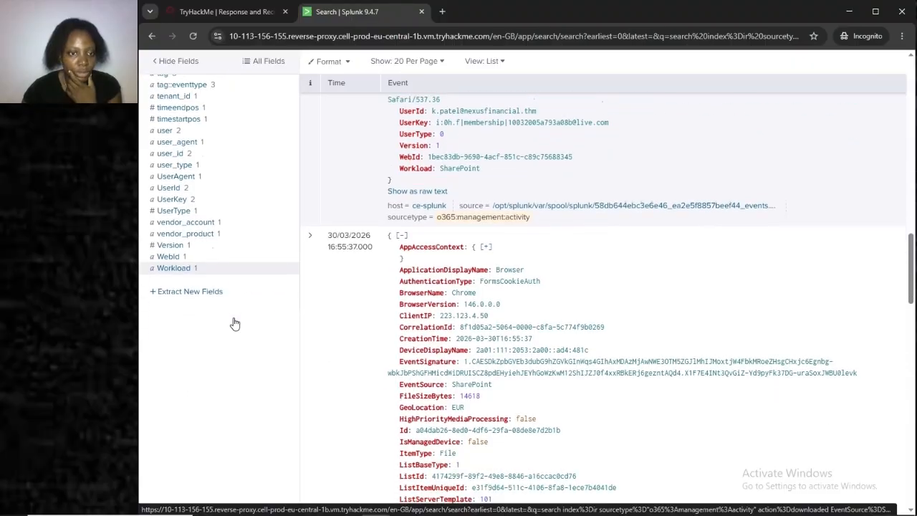
{"action": "left_click", "coordinate": [203, 267]}
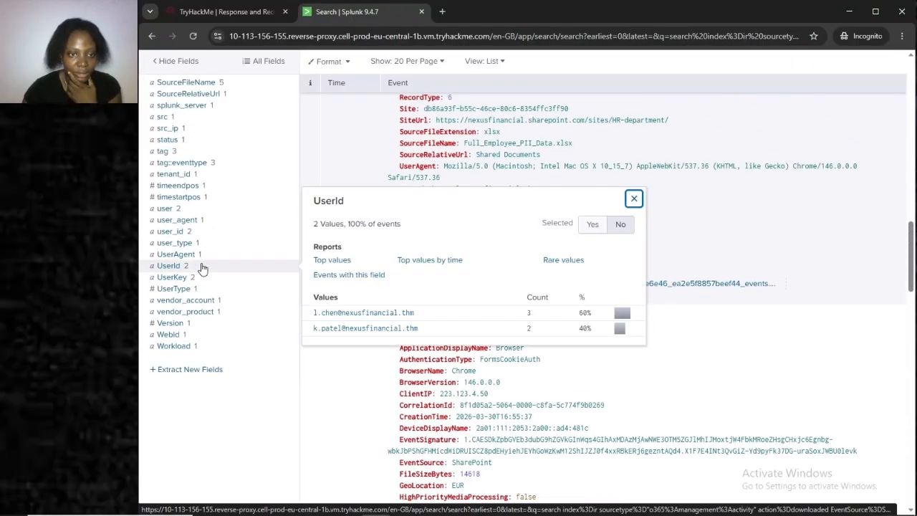
{"action": "left_click", "coordinate": [354, 314]}
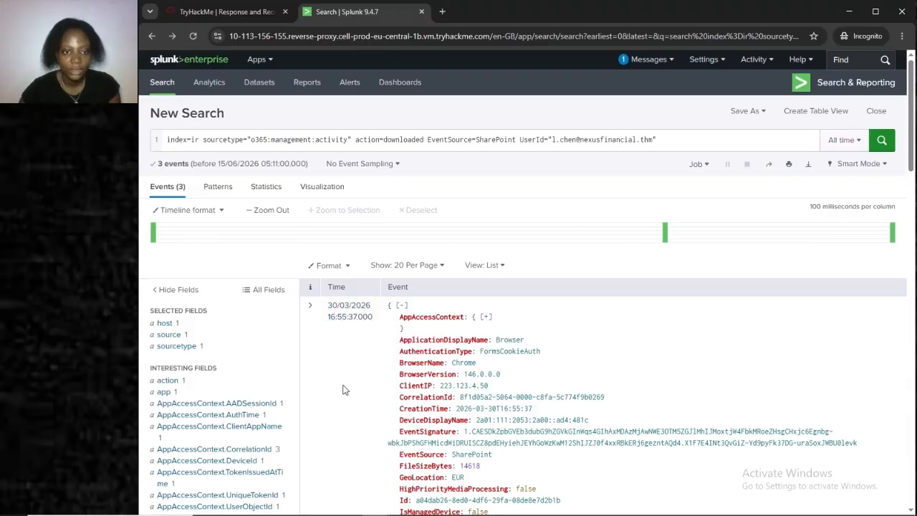
Find the account's earliest download event, narrow the search to its timestamp 30/03/2026 16:55:24.000, and review its details.
{"action": "scroll", "coordinate": [343, 390], "scroll_direction": "down", "scroll_amount": 10}
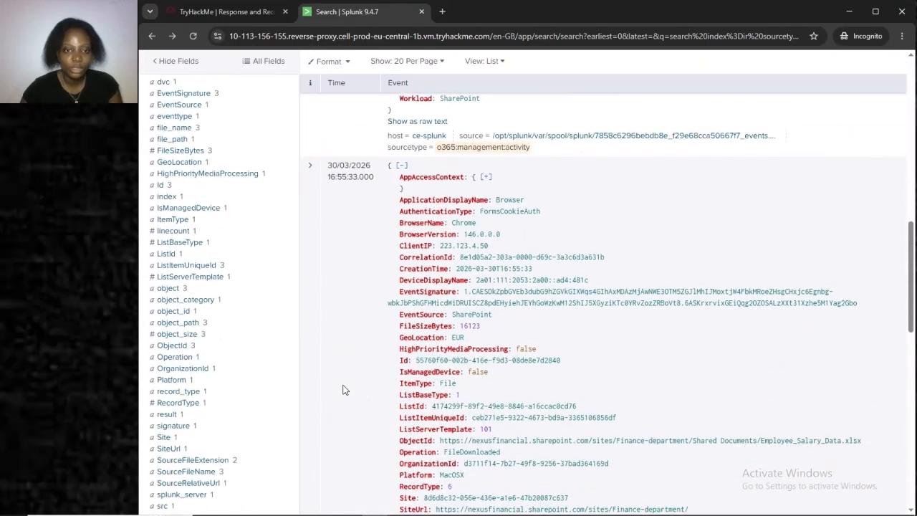
{"action": "scroll", "coordinate": [342, 390], "scroll_direction": "down", "scroll_amount": 1}
{"action": "scroll", "coordinate": [343, 390], "scroll_direction": "down", "scroll_amount": 9}
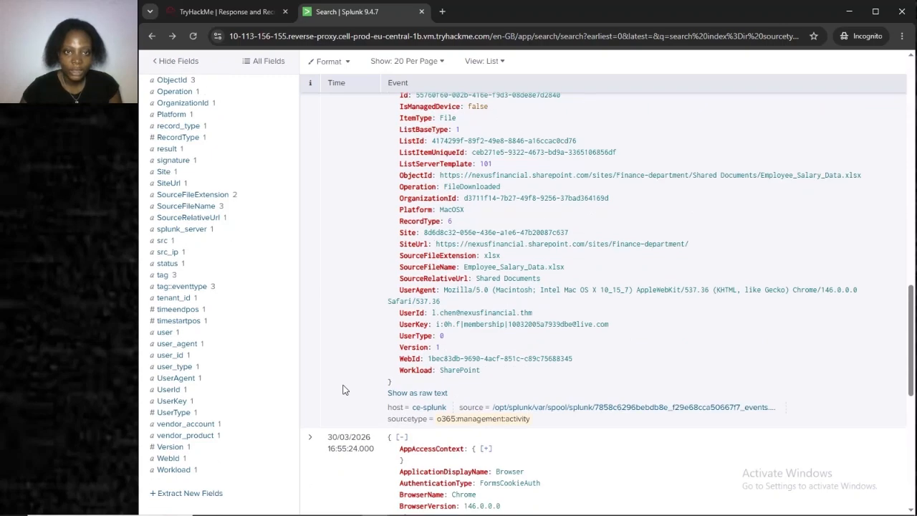
{"action": "scroll", "coordinate": [342, 390], "scroll_direction": "down", "scroll_amount": 9}
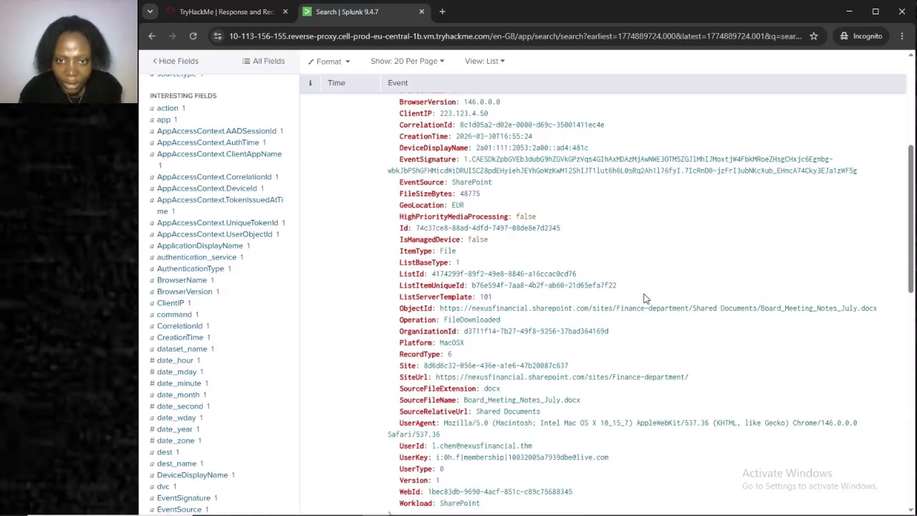
{"action": "scroll", "coordinate": [646, 299], "scroll_direction": "up", "scroll_amount": 3}
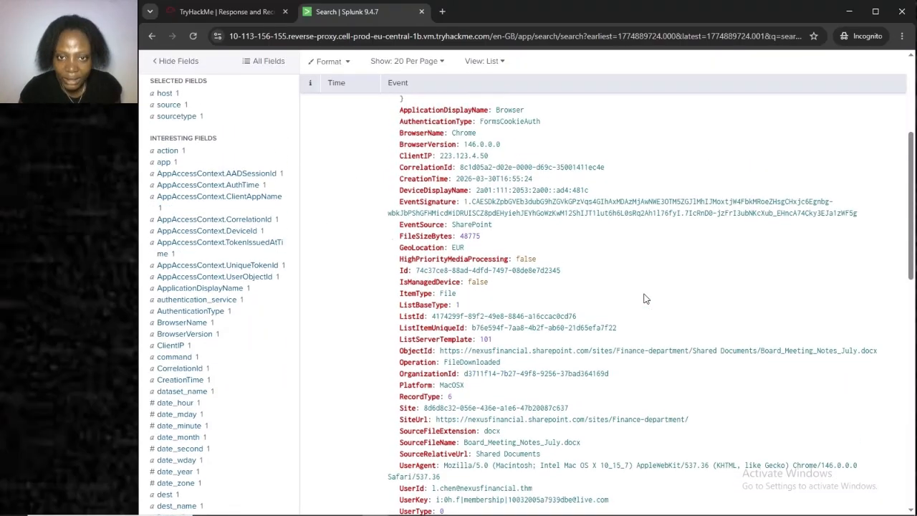
{"action": "scroll", "coordinate": [647, 299], "scroll_direction": "down", "scroll_amount": 2}
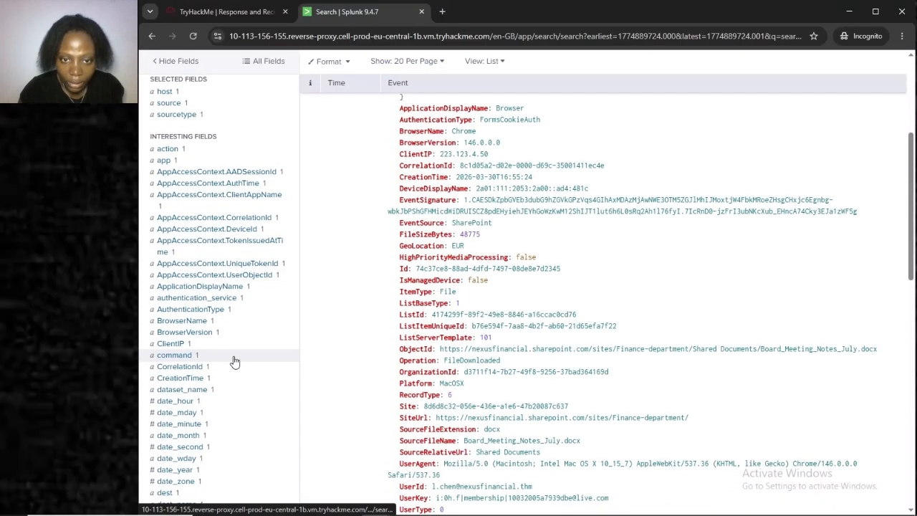
Copy the event's file_name value Board_Meeting_Notes_July.docx and submit it as Task 7's answer for the first downloaded file.
{"action": "scroll", "coordinate": [235, 361], "scroll_direction": "down", "scroll_amount": 3}
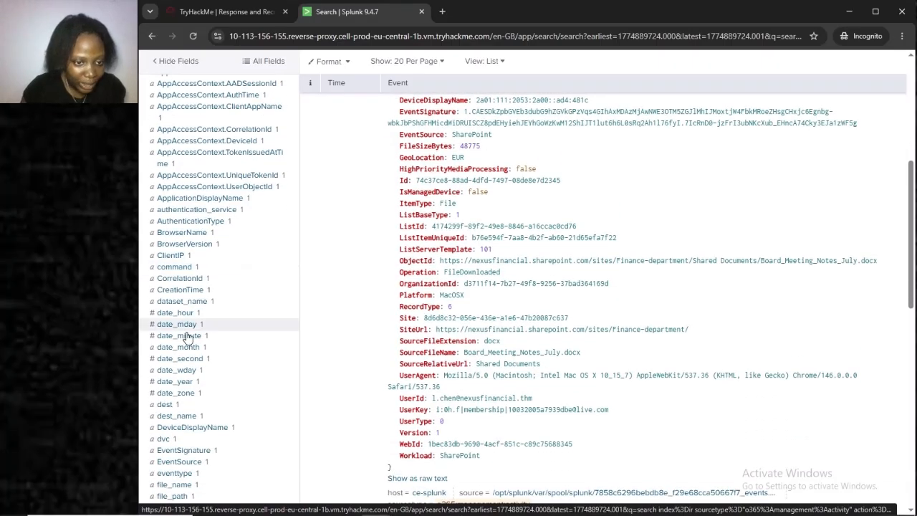
{"action": "scroll", "coordinate": [212, 420], "scroll_direction": "down", "scroll_amount": 3}
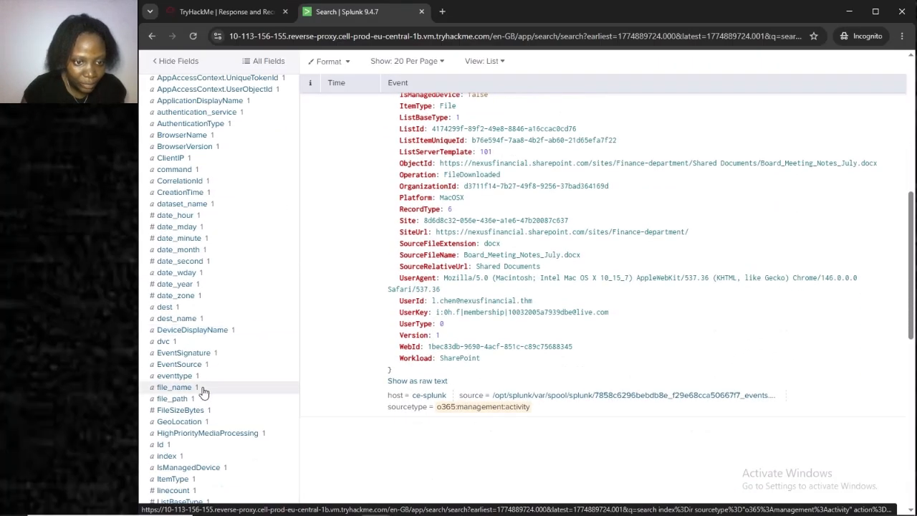
{"action": "left_click", "coordinate": [196, 392]}
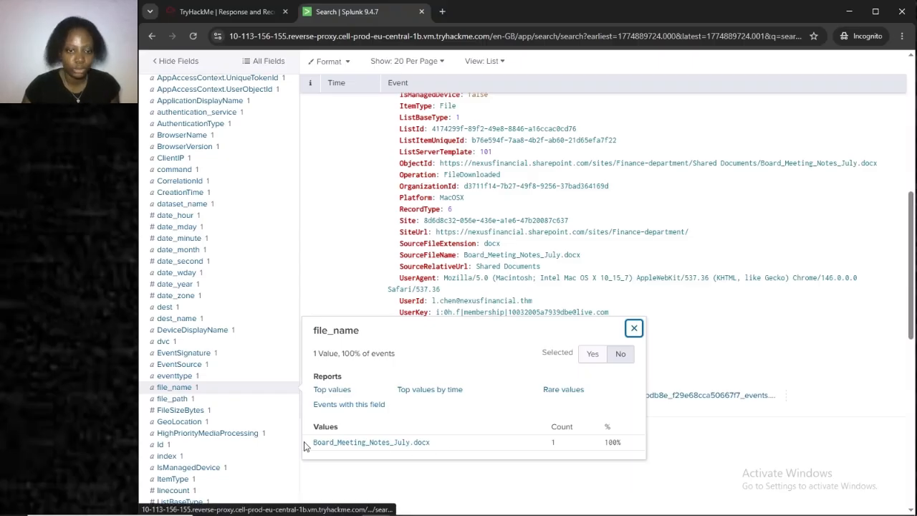
{"action": "left_click_drag", "start_coordinate": [310, 446], "coordinate": [437, 449]}
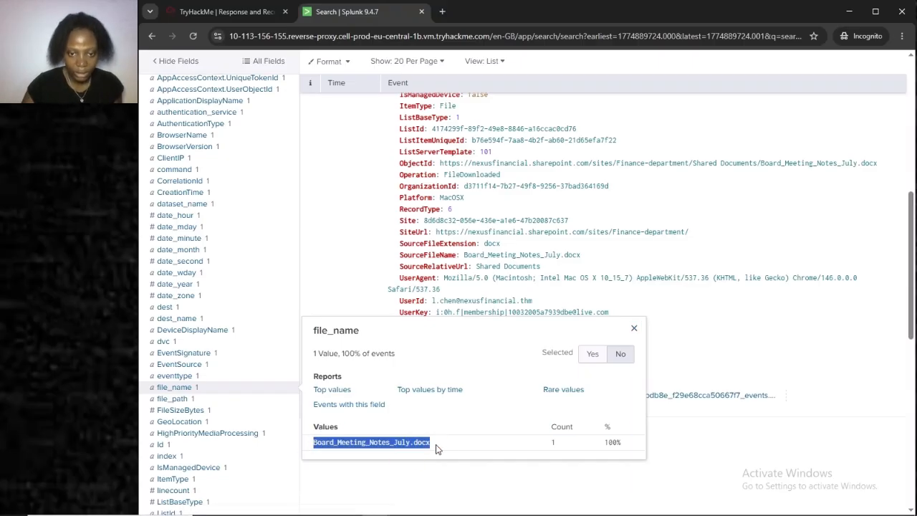
{"action": "key", "text": "ctrl+c"}
{"action": "left_click", "coordinate": [226, 11]}
{"action": "left_click", "coordinate": [357, 338]}
{"action": "key", "text": "ctrl+v"}
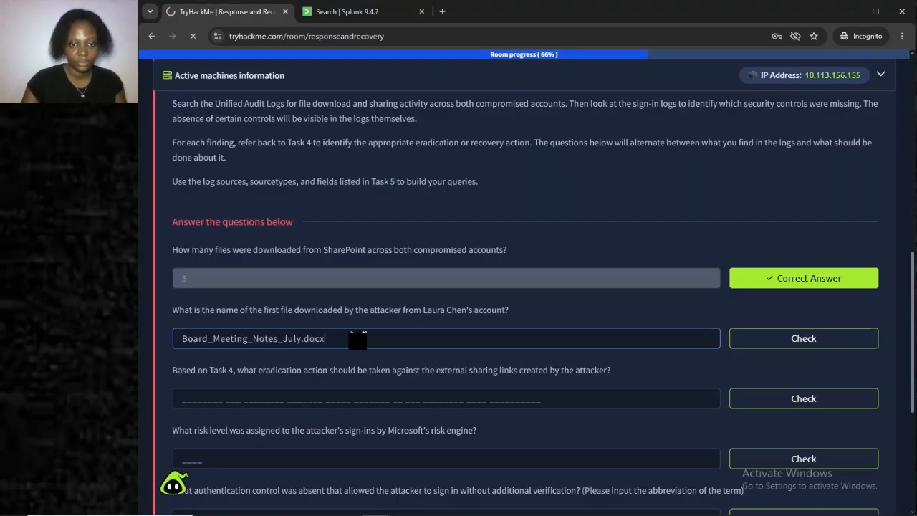
{"action": "scroll", "coordinate": [358, 339], "scroll_direction": "down", "scroll_amount": 1}
{"action": "left_click", "coordinate": [776, 312]}
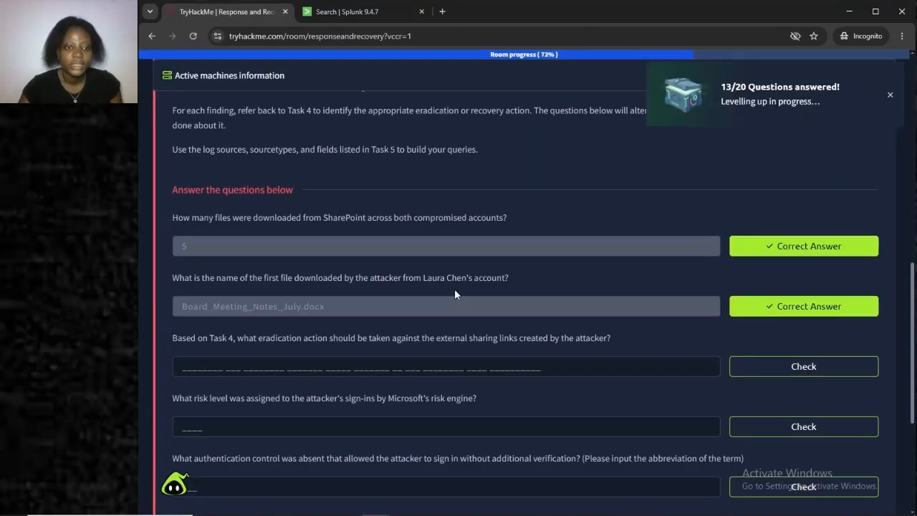
Copy "Revoking all external sharing links created by the attacker from SharePoint" from Task 4 and submit it as Task 7's eradication action answer.
{"action": "scroll", "coordinate": [456, 292], "scroll_direction": "down", "scroll_amount": 1}
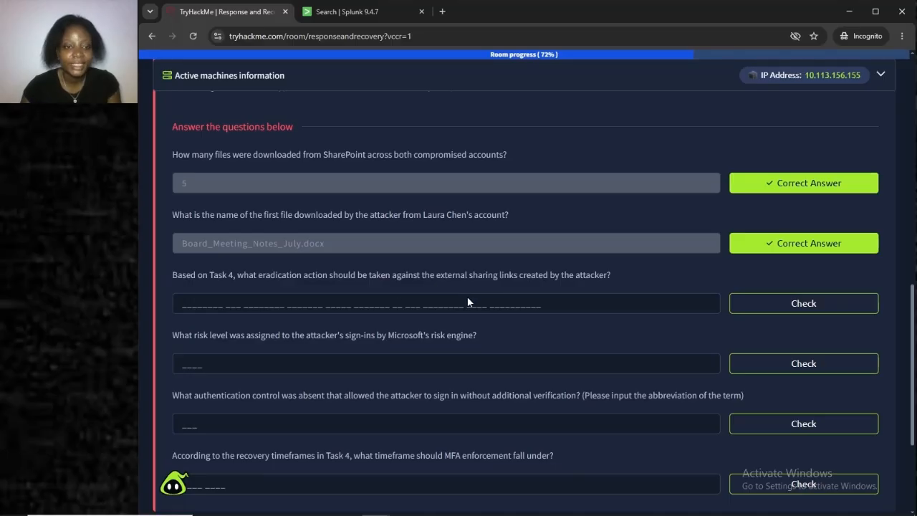
{"action": "scroll", "coordinate": [491, 320], "scroll_direction": "up", "scroll_amount": 5}
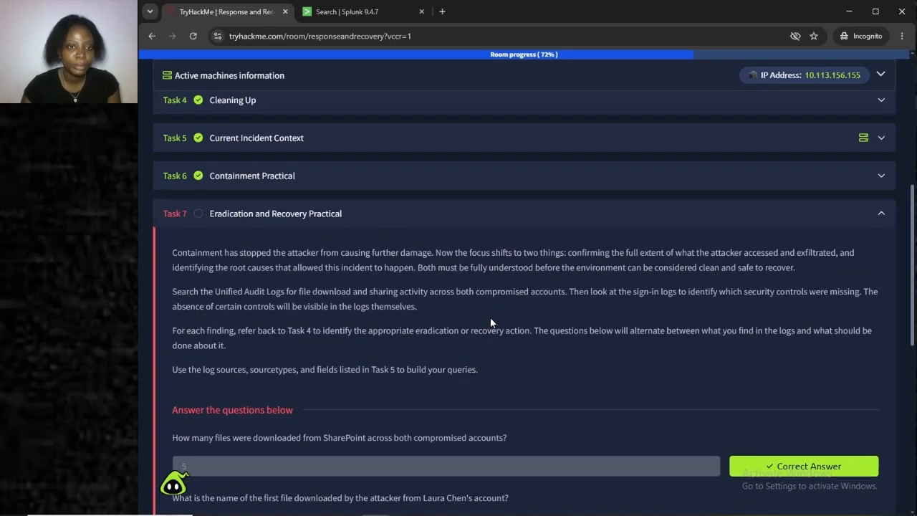
{"action": "left_click", "coordinate": [446, 188]}
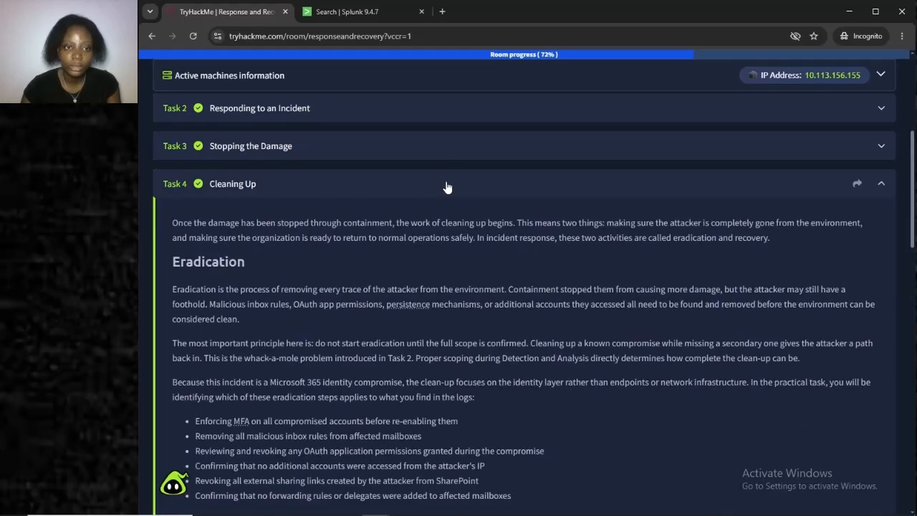
{"action": "scroll", "coordinate": [473, 330], "scroll_direction": "down", "scroll_amount": 2}
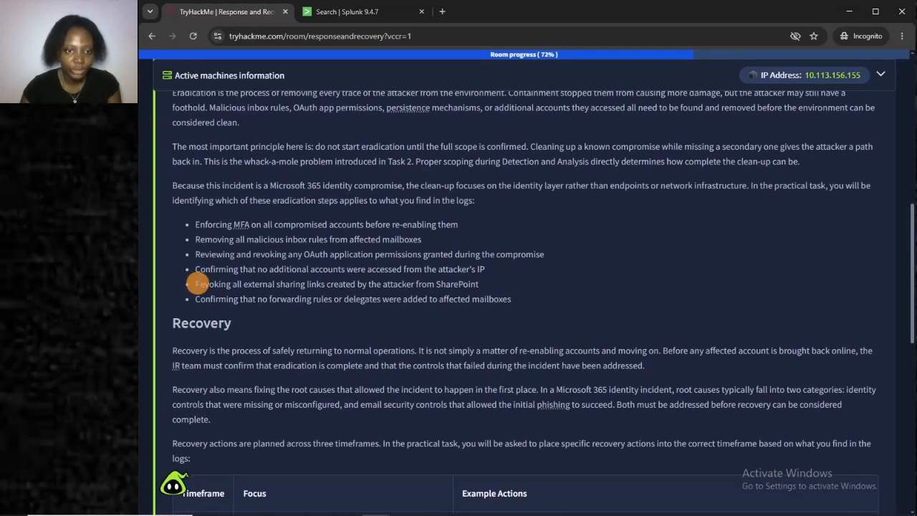
{"action": "left_click_drag", "start_coordinate": [197, 284], "coordinate": [482, 285]}
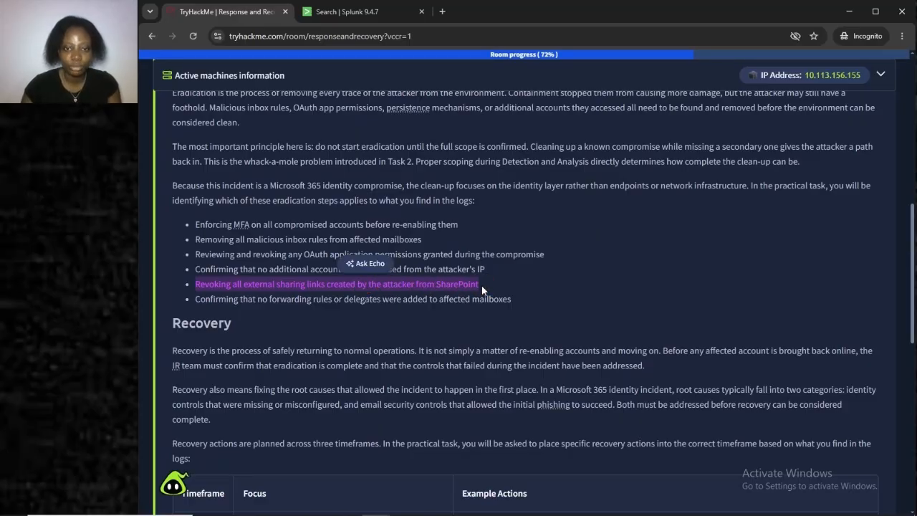
{"action": "key", "text": "ctrl+c"}
{"action": "scroll", "coordinate": [325, 314], "scroll_direction": "down", "scroll_amount": 10}
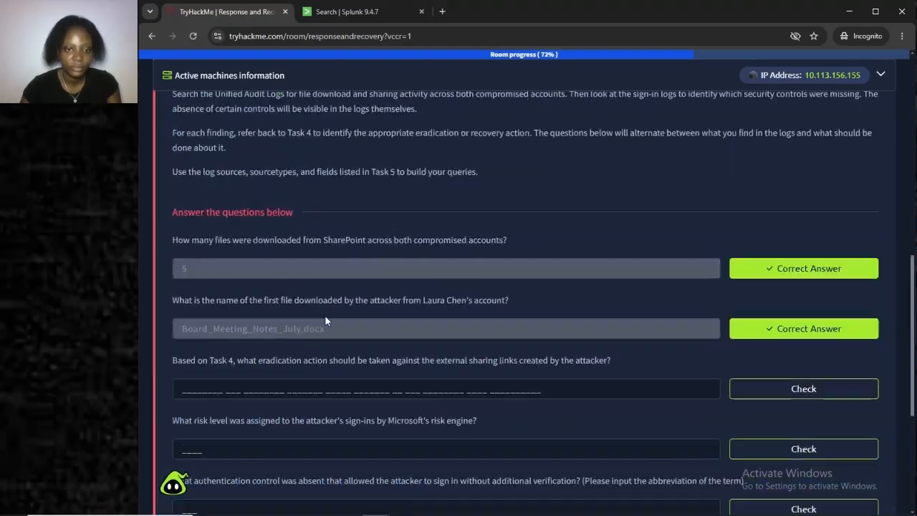
{"action": "left_click", "coordinate": [361, 234]}
{"action": "key", "text": "ctrl+v"}
{"action": "key", "text": "Return"}
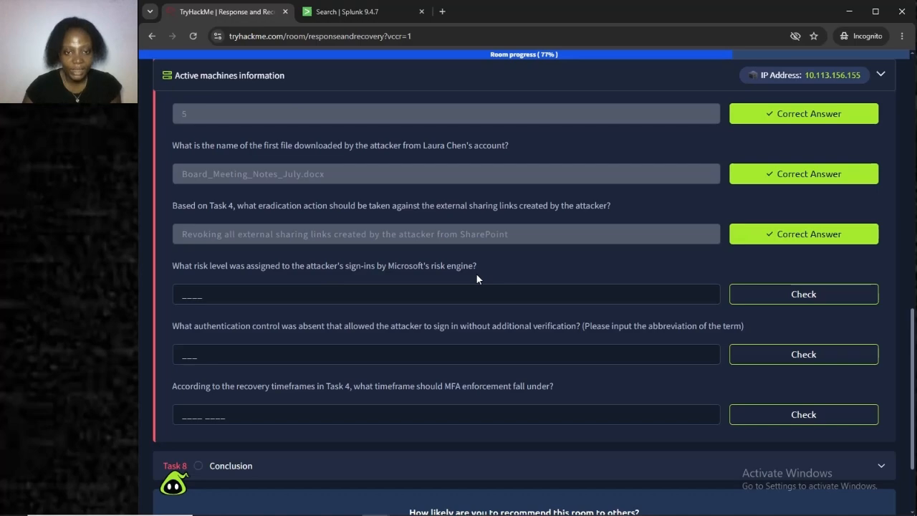
Switch to the Splunk search and widen the time range of the index=ir search to All time.
{"action": "left_click", "coordinate": [333, 17]}
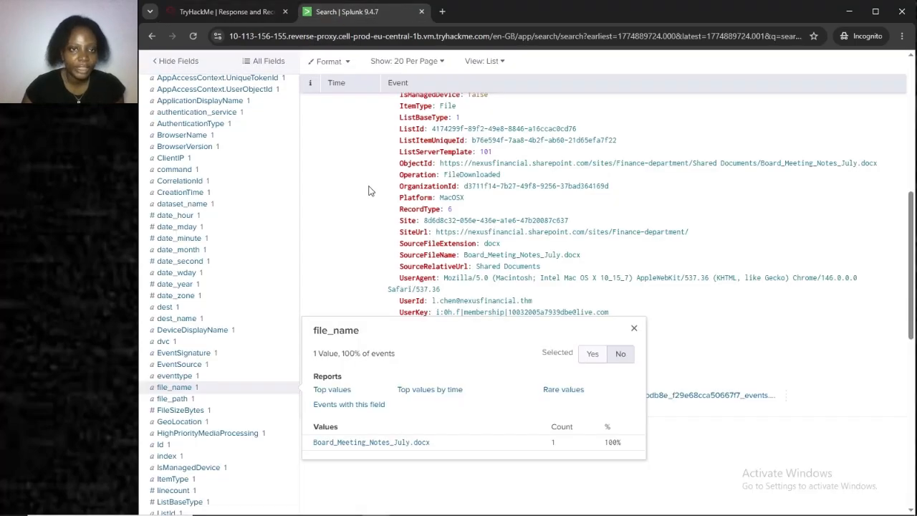
{"action": "scroll", "coordinate": [371, 186], "scroll_direction": "up", "scroll_amount": 10}
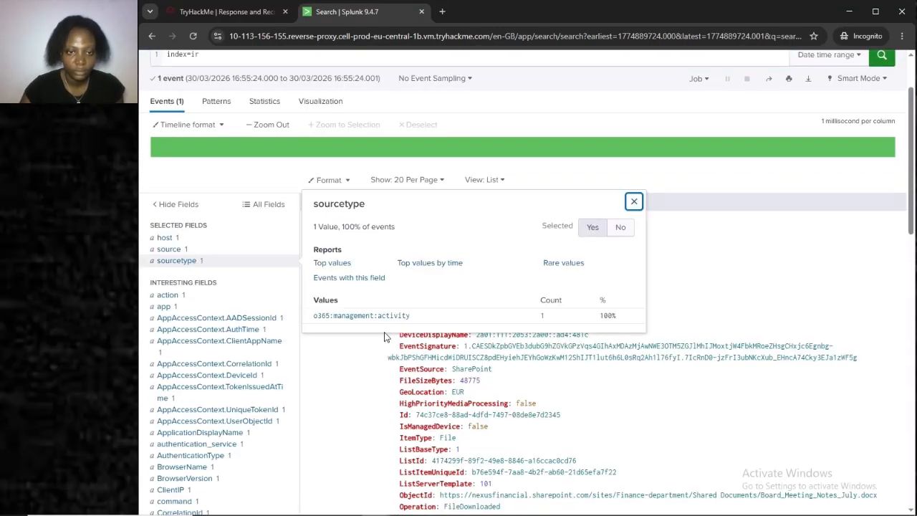
{"action": "scroll", "coordinate": [217, 179], "scroll_direction": "up", "scroll_amount": 2}
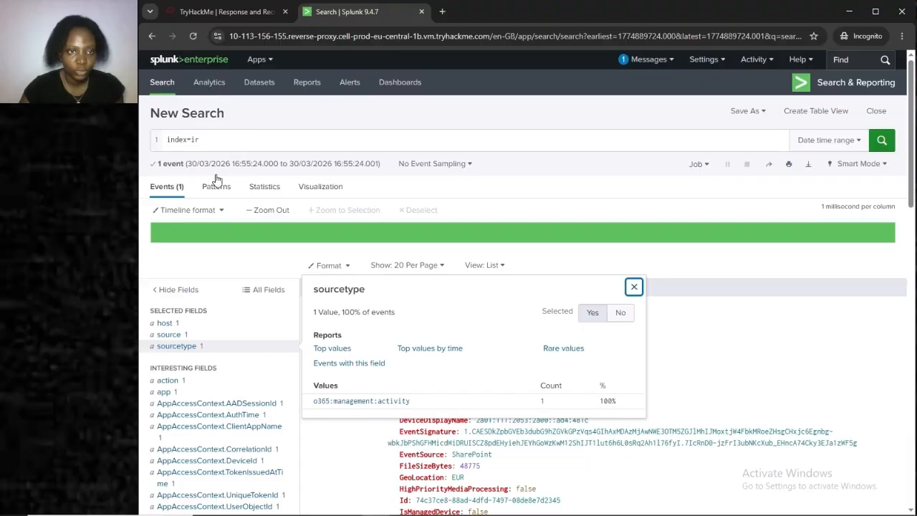
{"action": "left_click", "coordinate": [859, 141]}
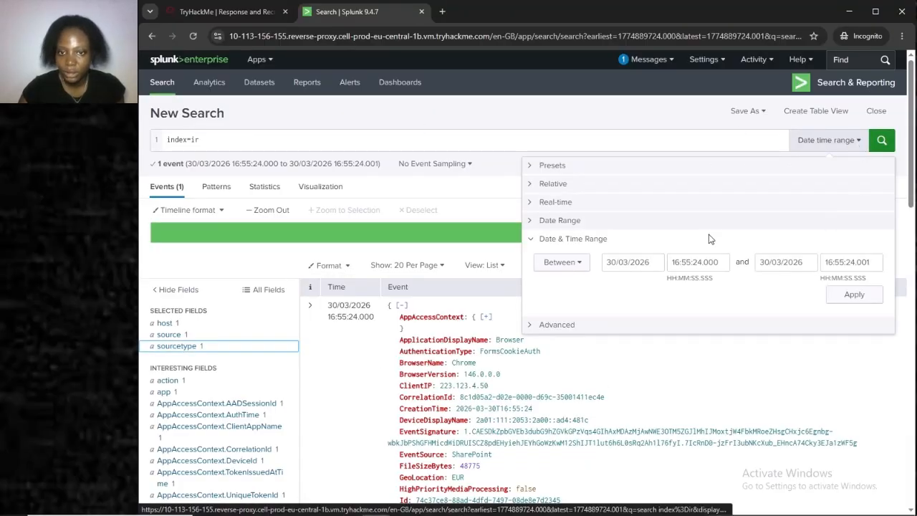
{"action": "left_click", "coordinate": [883, 142]}
{"action": "left_click", "coordinate": [831, 141]}
{"action": "left_click", "coordinate": [655, 164]}
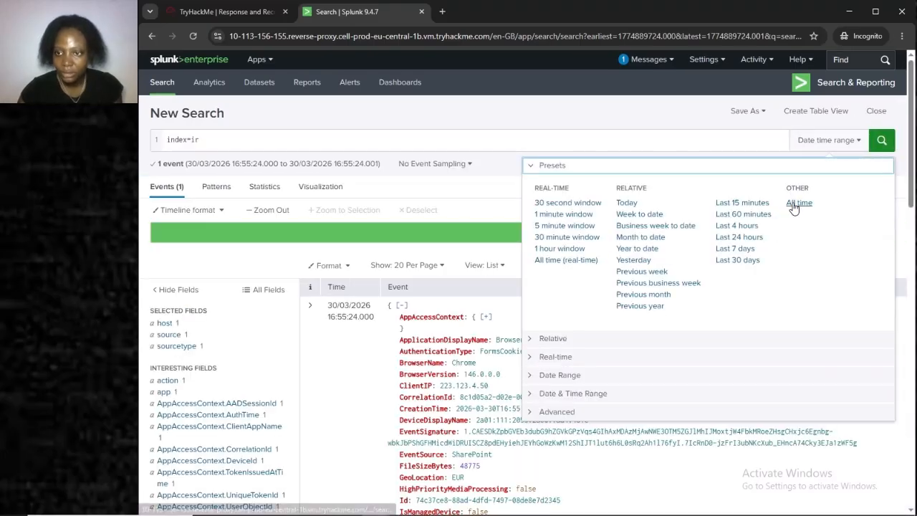
{"action": "left_click", "coordinate": [848, 198]}
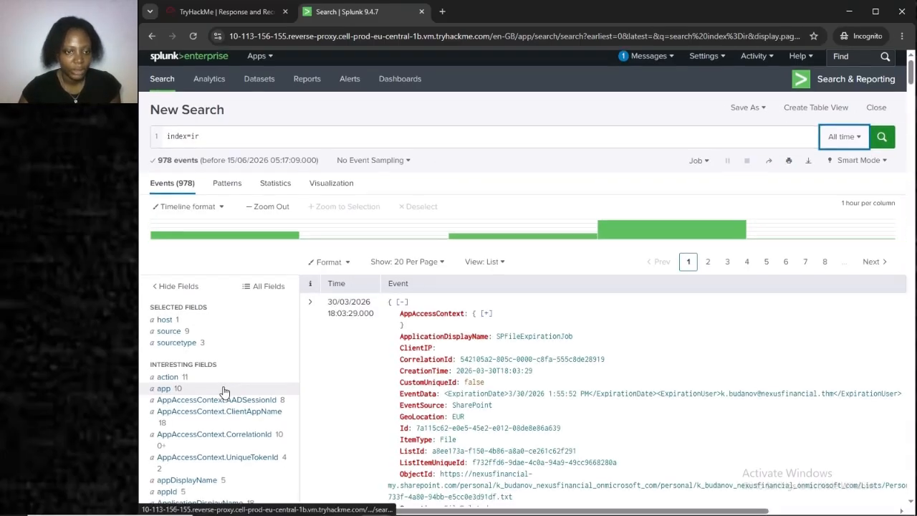
Filter the index=ir events to the sourcetype azure:aad:signin.
{"action": "scroll", "coordinate": [222, 387], "scroll_direction": "down", "scroll_amount": 3}
{"action": "scroll", "coordinate": [219, 358], "scroll_direction": "up", "scroll_amount": 2}
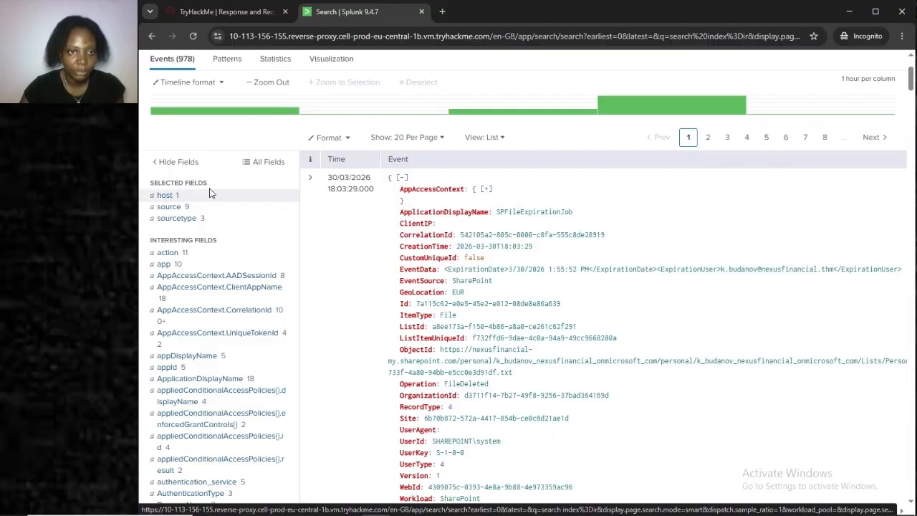
{"action": "left_click", "coordinate": [210, 225]}
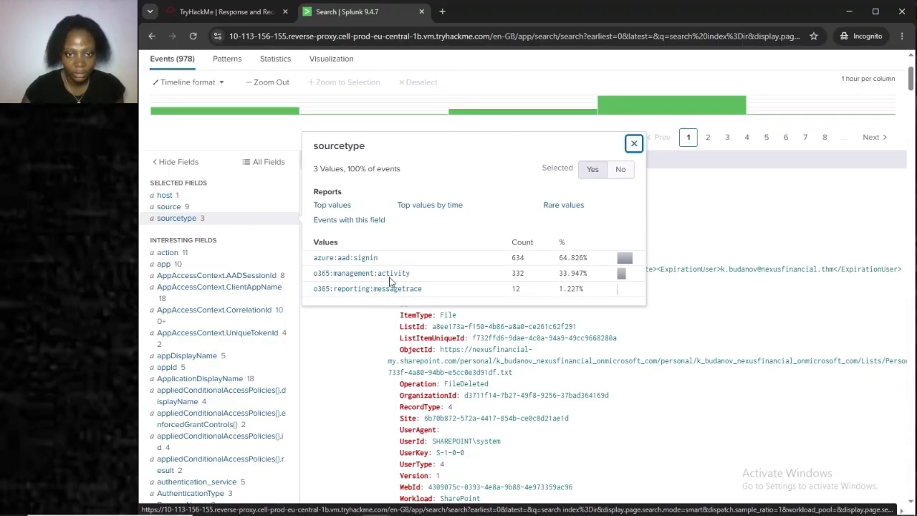
{"action": "left_click", "coordinate": [365, 262]}
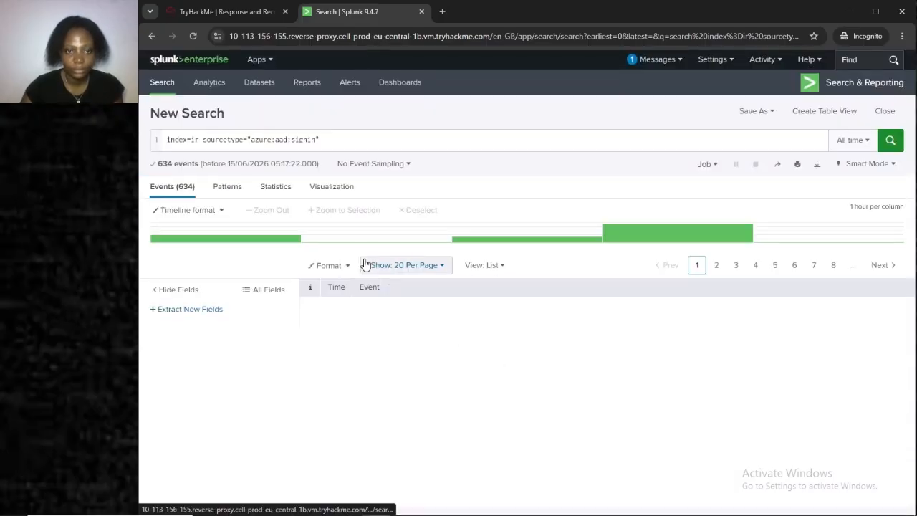
Recheck Task 7's risk level question in TryHackMe, and inspect the values of the riskLevelDuringSignIn field in the Splunk sign-in events.
{"action": "left_click", "coordinate": [230, 12]}
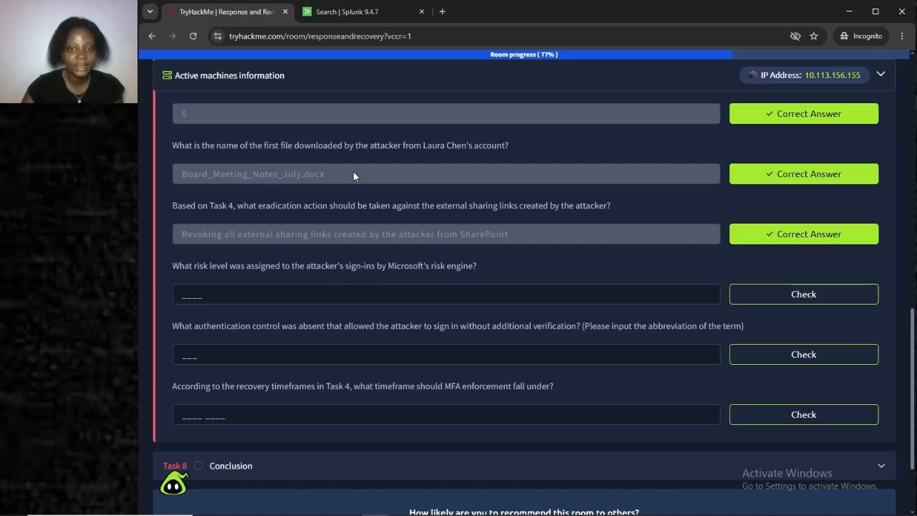
{"action": "left_click", "coordinate": [368, 12]}
{"action": "scroll", "coordinate": [234, 313], "scroll_direction": "down", "scroll_amount": 10}
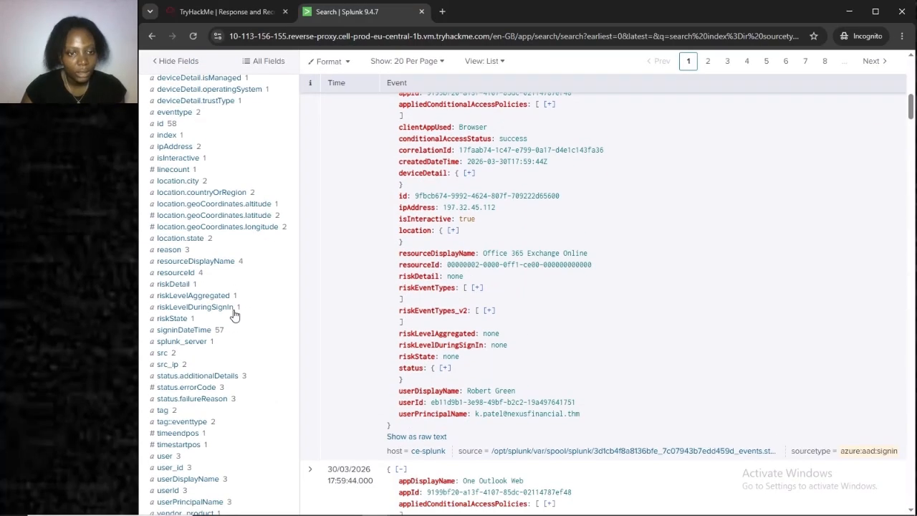
{"action": "scroll", "coordinate": [233, 313], "scroll_direction": "down", "scroll_amount": 2}
{"action": "scroll", "coordinate": [233, 315], "scroll_direction": "up", "scroll_amount": 1}
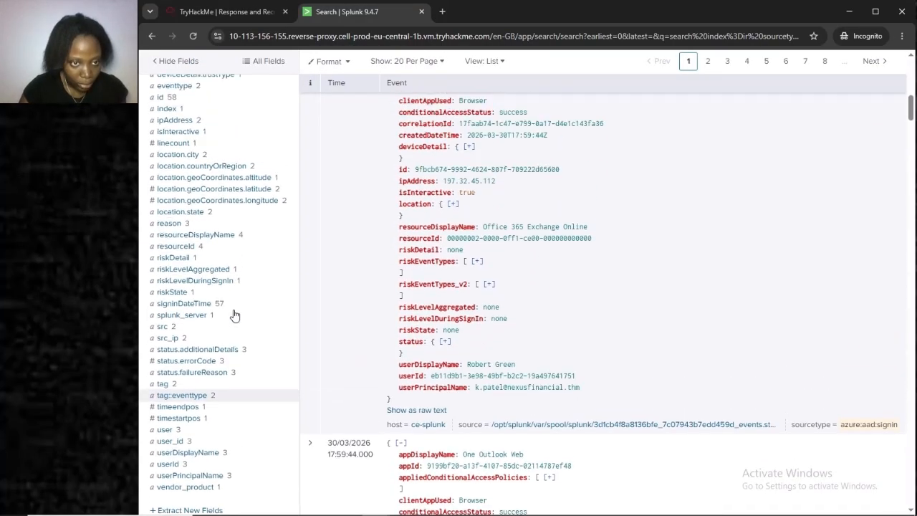
{"action": "scroll", "coordinate": [234, 314], "scroll_direction": "up", "scroll_amount": 2}
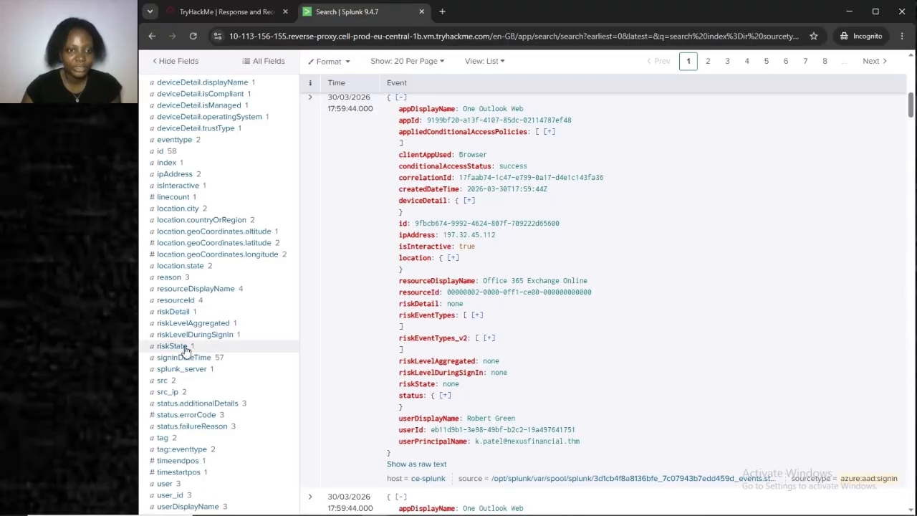
{"action": "left_click", "coordinate": [237, 335]}
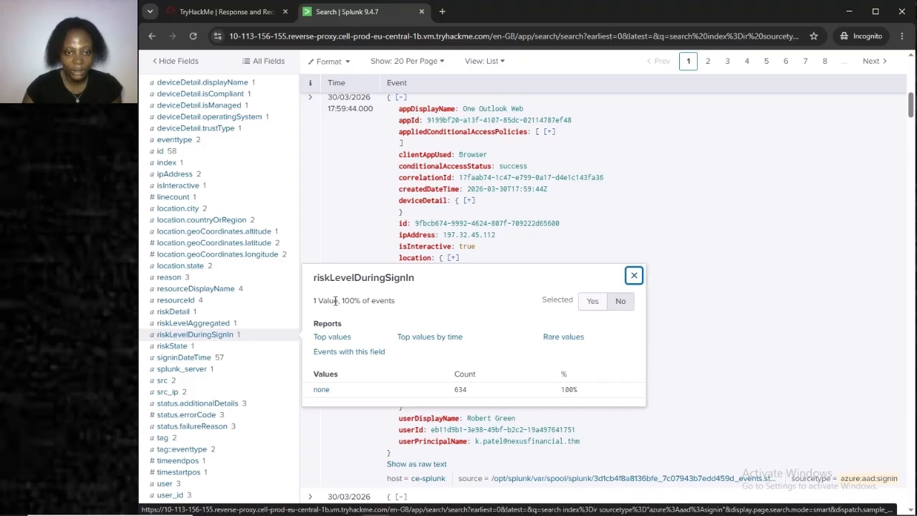
Submit "none" in TryHackMe as Task 7's answer for the risk level assigned to the attacker's sign-ins.
{"action": "left_click", "coordinate": [258, 10]}
{"action": "left_click", "coordinate": [324, 289]}
{"action": "type", "text": "none"}
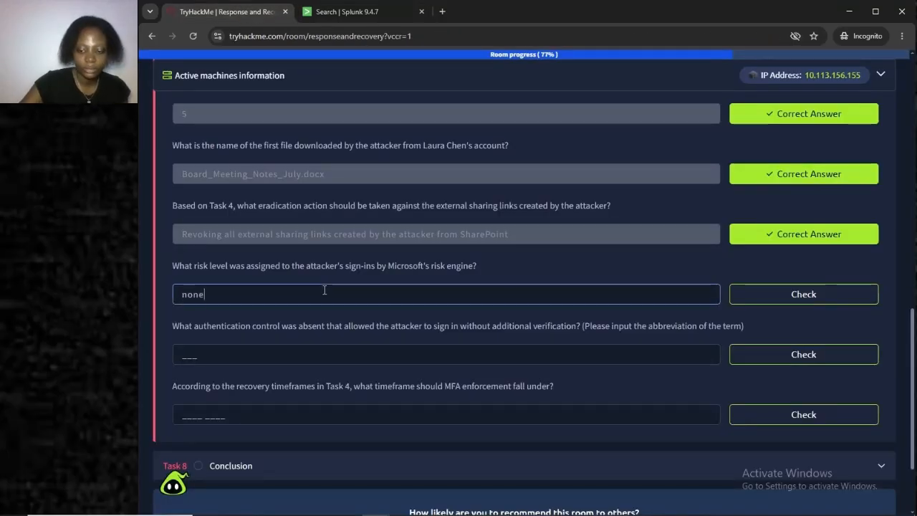
{"action": "key", "text": "Return"}
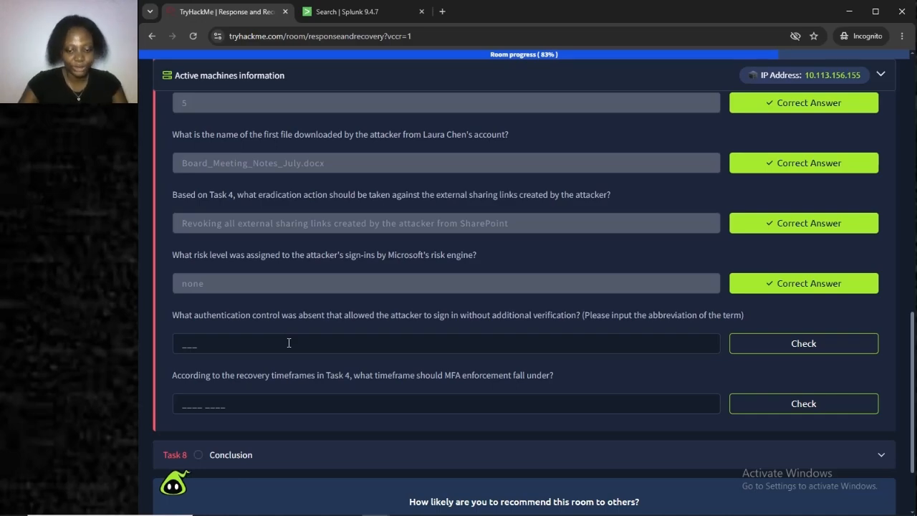
Submit "mfa" as Task 7's answer for the absent authentication control.
{"action": "left_click", "coordinate": [288, 342]}
{"action": "type", "text": "mfa"}
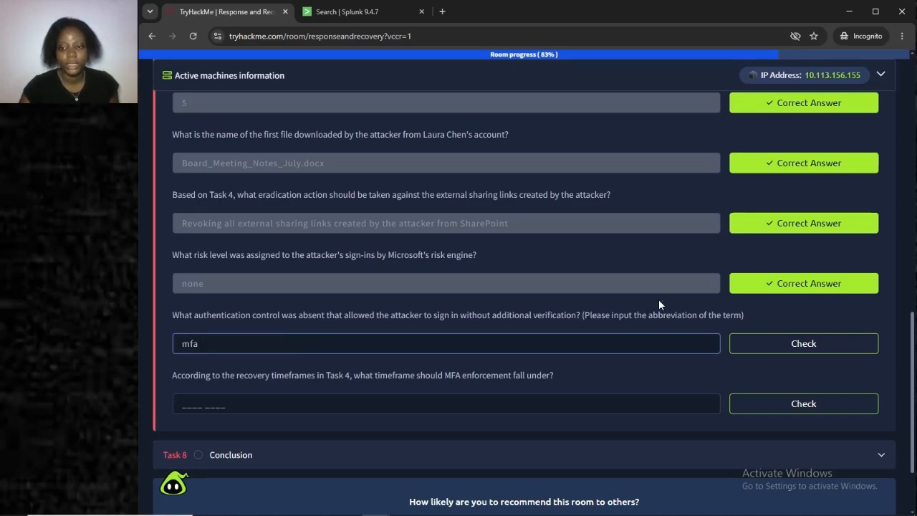
{"action": "left_click", "coordinate": [767, 354]}
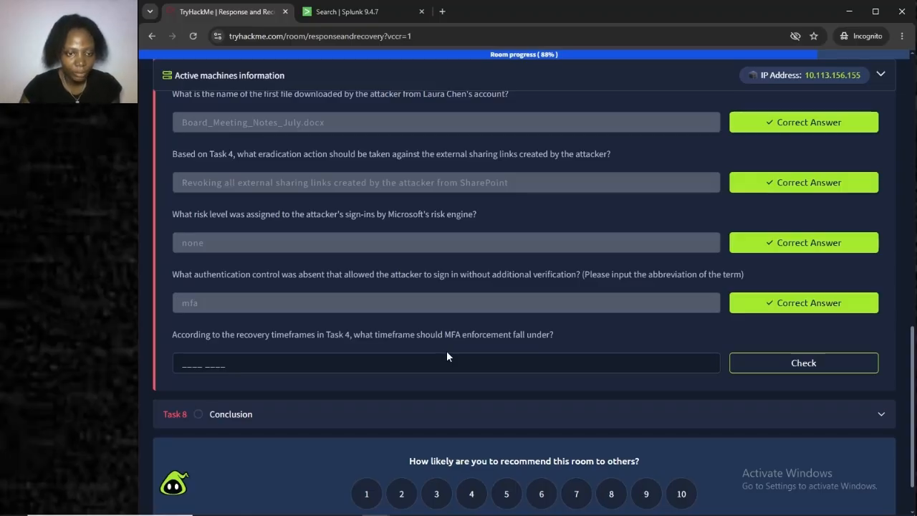
Look up MFA enforcement in Task 4's recovery timeframe table and submit "near term" as Task 7's last answer.
{"action": "scroll", "coordinate": [446, 354], "scroll_direction": "up", "scroll_amount": 3}
{"action": "scroll", "coordinate": [447, 354], "scroll_direction": "up", "scroll_amount": 8}
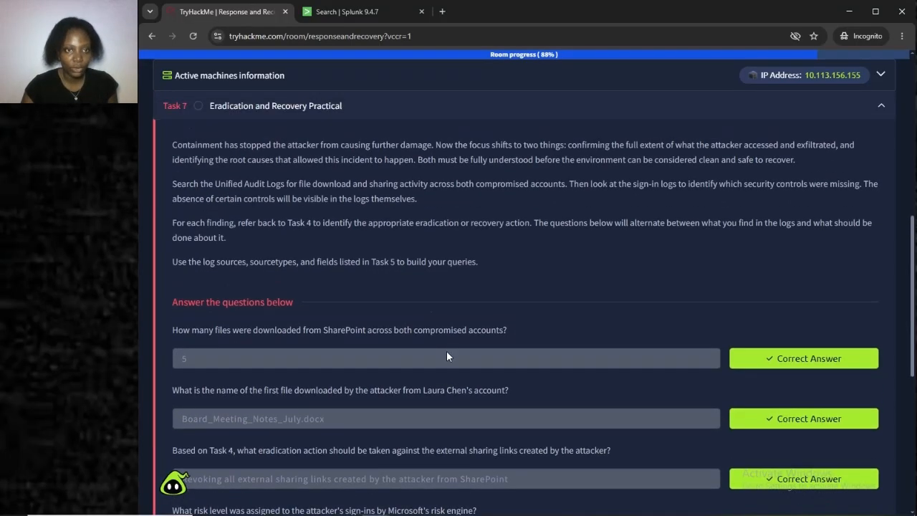
{"action": "left_click", "coordinate": [398, 298]}
{"action": "scroll", "coordinate": [398, 298], "scroll_direction": "down", "scroll_amount": 10}
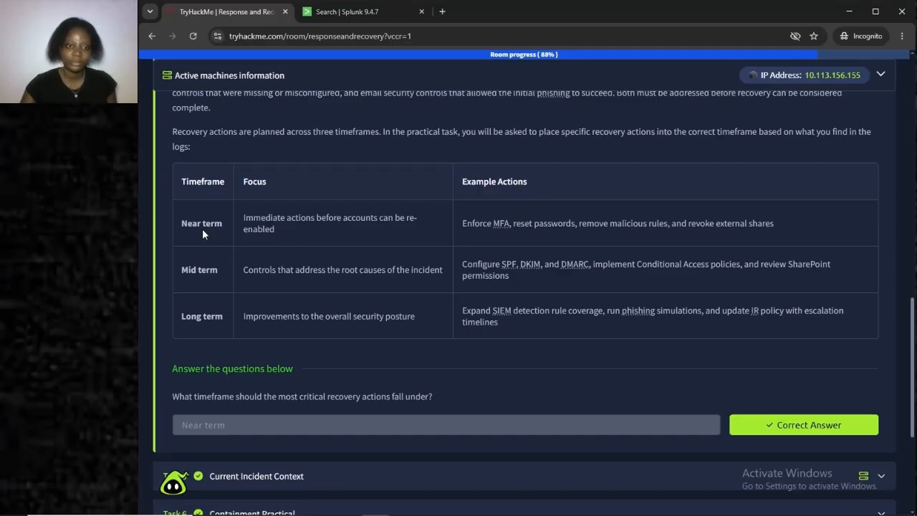
{"action": "scroll", "coordinate": [451, 313], "scroll_direction": "down", "scroll_amount": 4}
{"action": "left_click", "coordinate": [451, 313]}
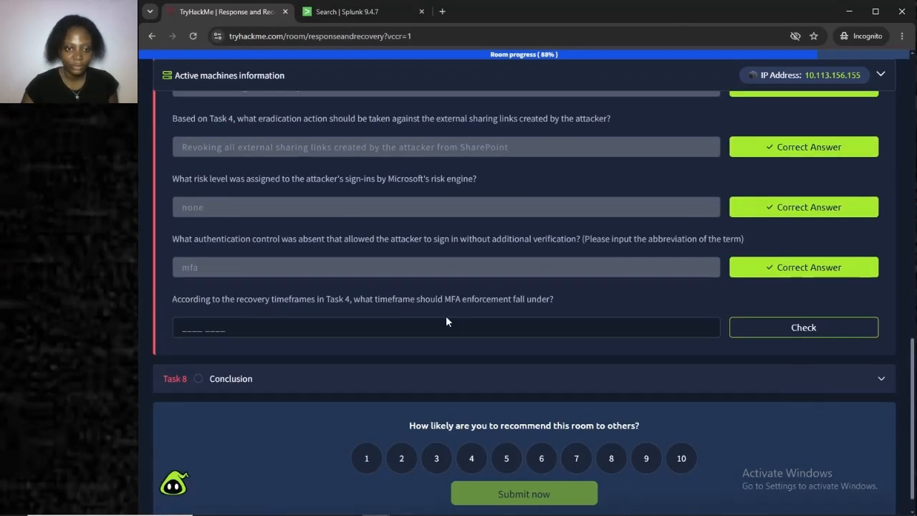
{"action": "left_click", "coordinate": [446, 322]}
{"action": "type", "text": "near term"}
{"action": "key", "text": "Return"}
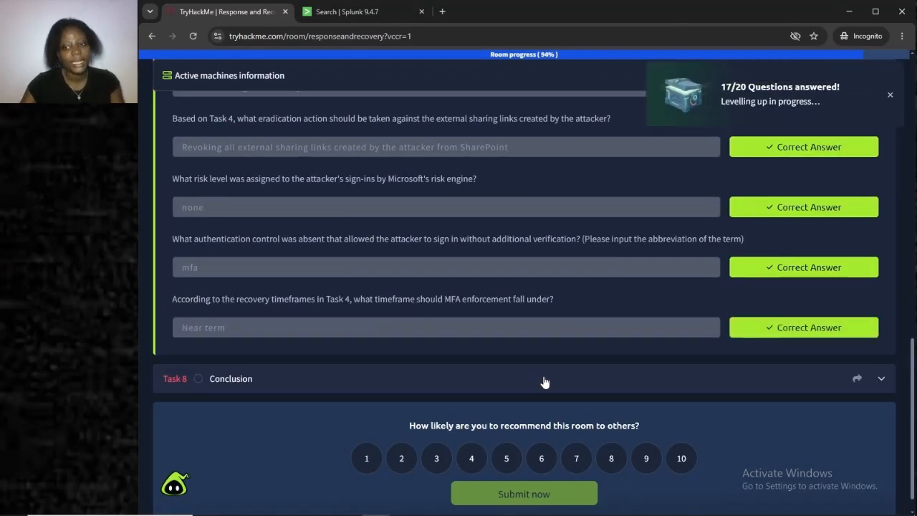
Open Task 8, Conclusion, and complete its question that needs no answer.
{"action": "left_click", "coordinate": [544, 381]}
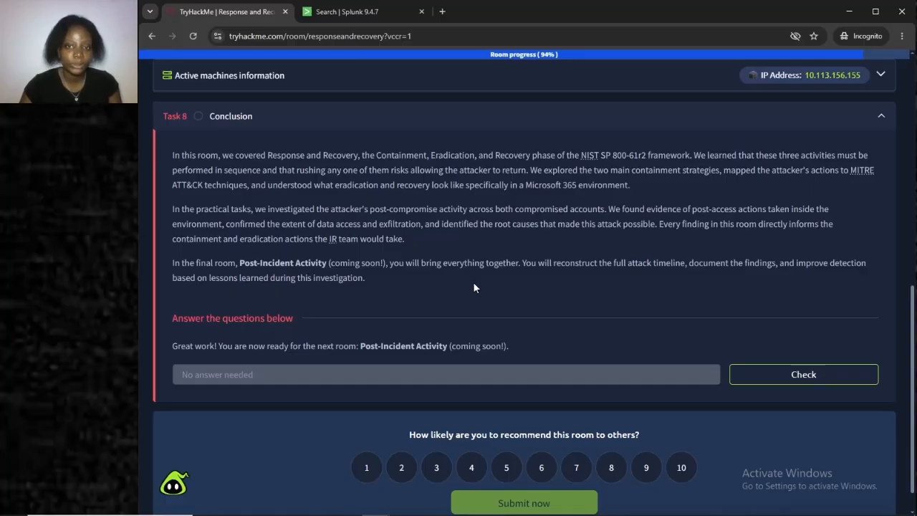
{"action": "scroll", "coordinate": [474, 287], "scroll_direction": "down", "scroll_amount": 1}
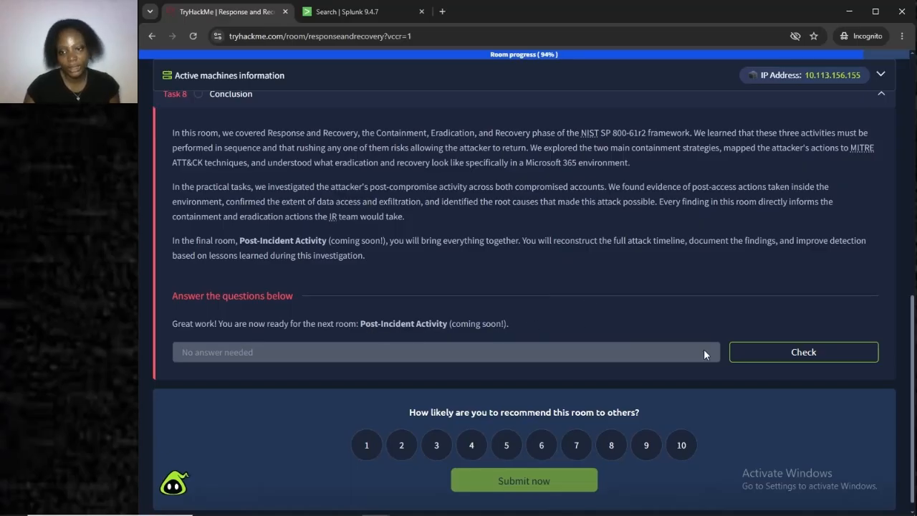
{"action": "left_click", "coordinate": [809, 354]}
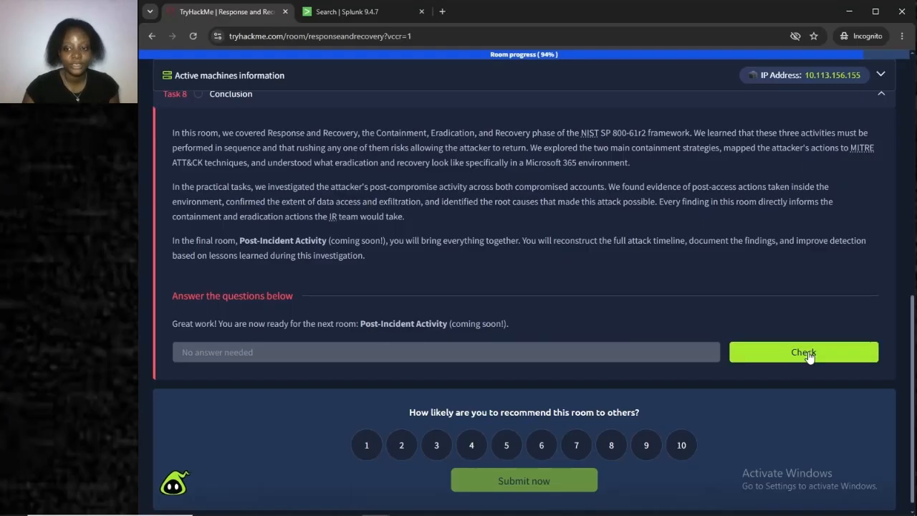